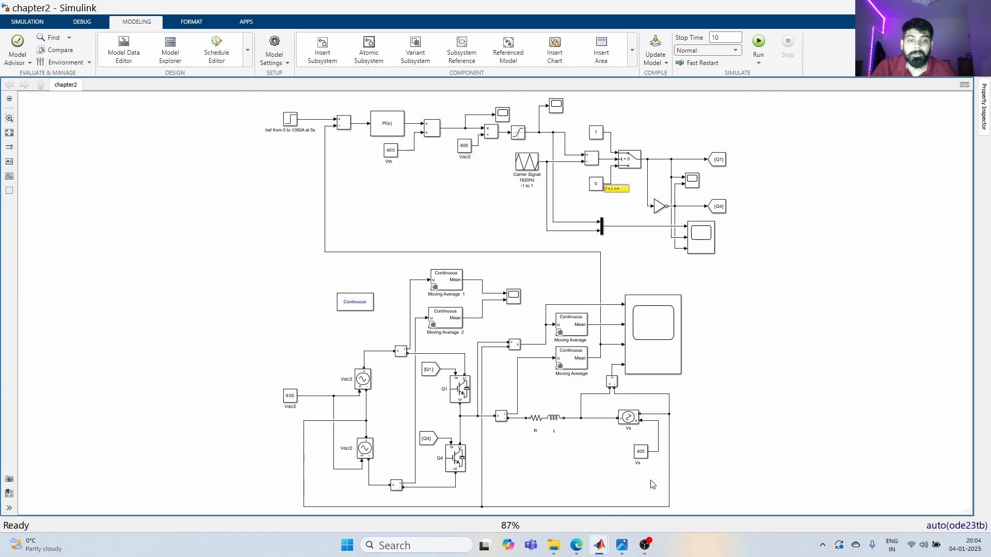
- Switch to the textbook PDF in Edge and review half-bridge converter control, the start-up response and the feed-forward compensation diagram in Figures 3.3 to 3.6
click(576, 546)
scroll(379, 353, up, 10)
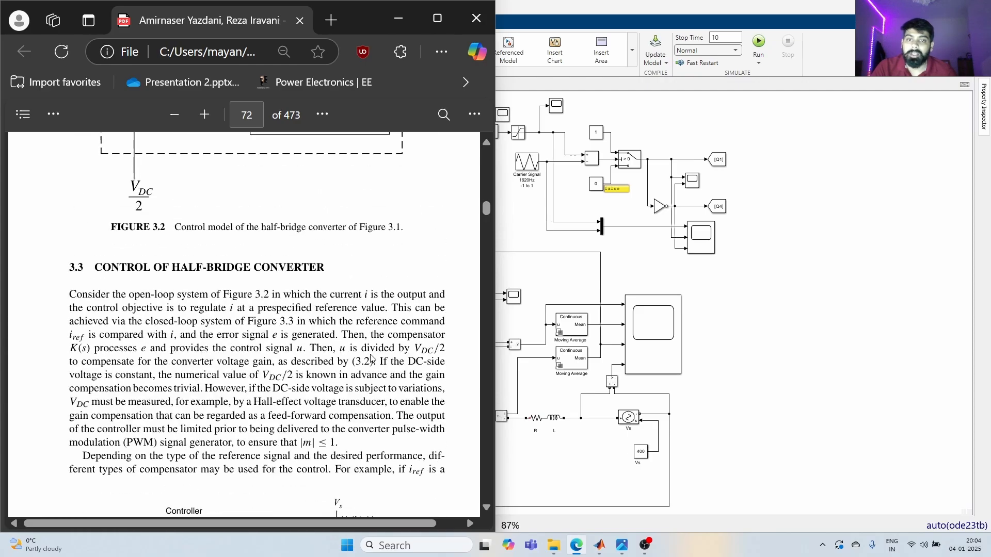
scroll(379, 353, up, 5)
scroll(378, 352, down, 12)
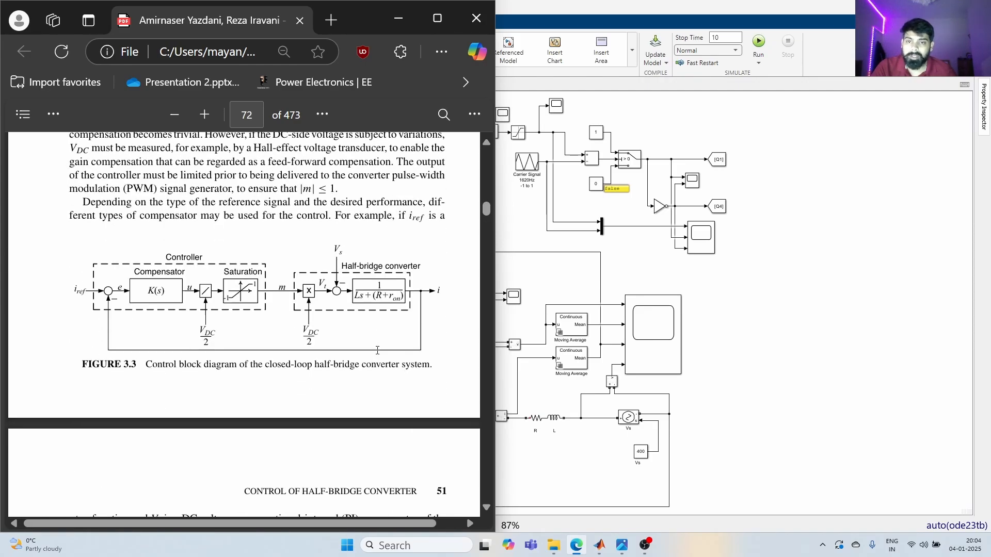
scroll(377, 350, down, 20)
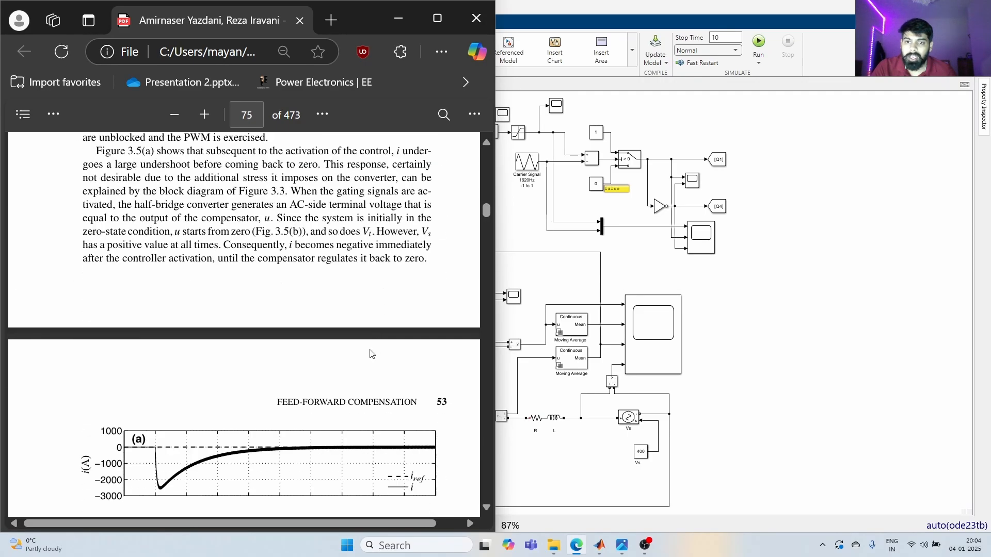
scroll(351, 348, up, 7)
scroll(351, 347, down, 5)
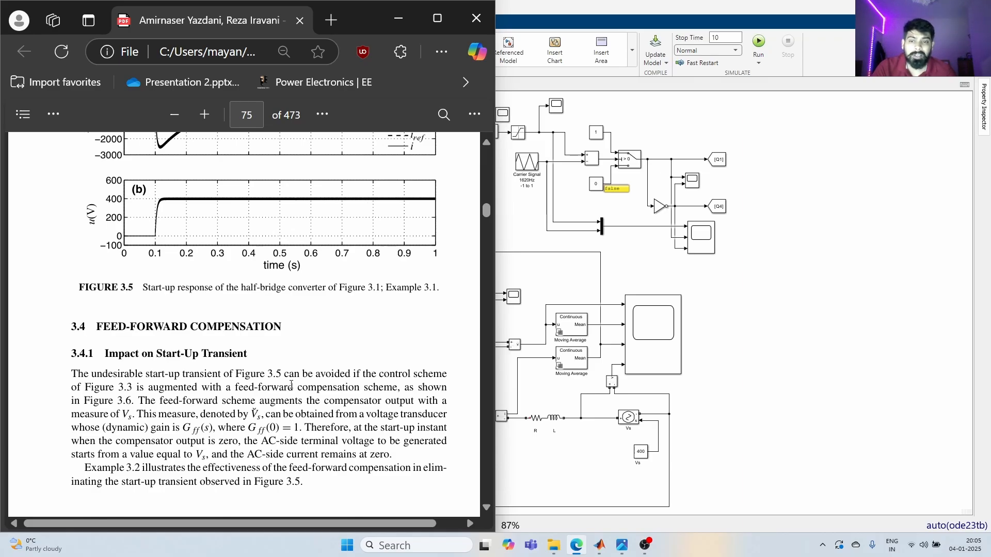
scroll(273, 377, down, 5)
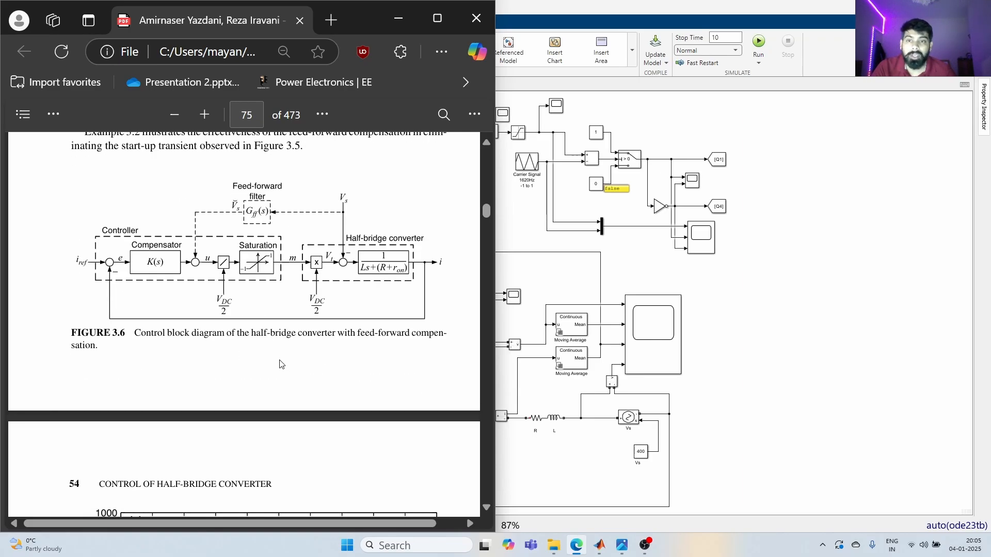
scroll(273, 333, down, 6)
scroll(272, 332, up, 11)
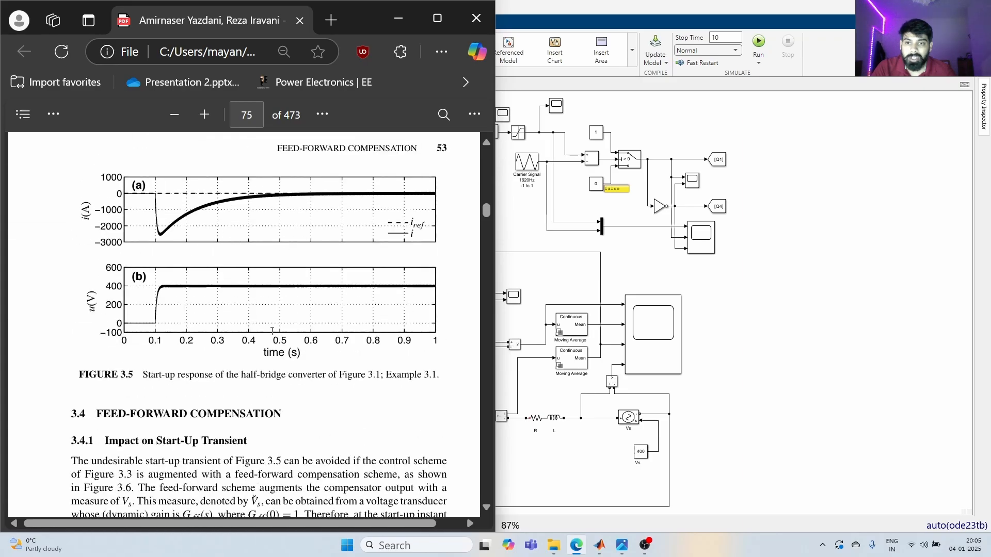
scroll(272, 332, up, 3)
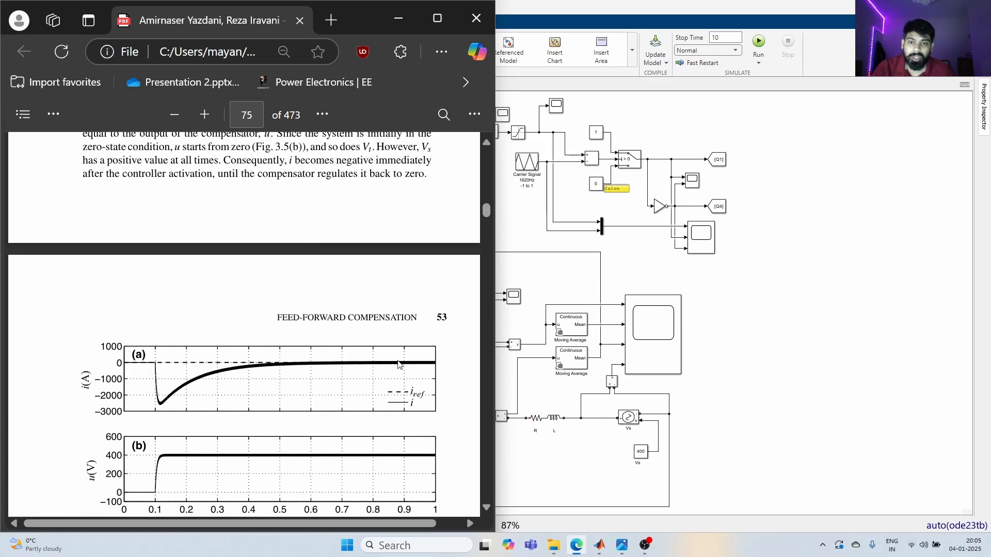
- Return to the Simulink model and examine the feed-forward part, the Vth constant and the sum block after the PI controller
click(398, 19)
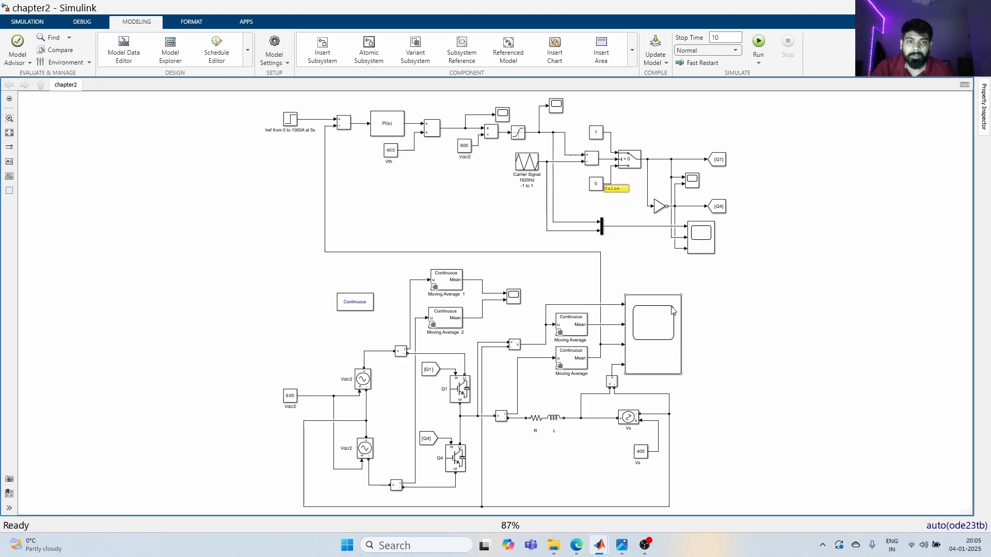
drag(365, 171, 429, 142)
click(412, 188)
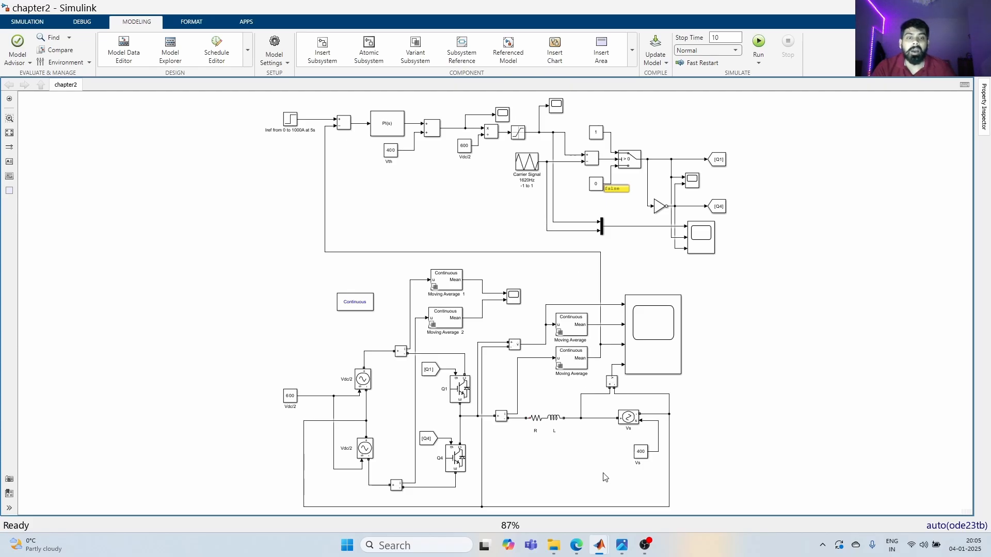
- Switch back to the textbook PDF and examine Figure 3.8, the half-bridge converter interfaced with an AC system
click(576, 546)
scroll(388, 413, down, 20)
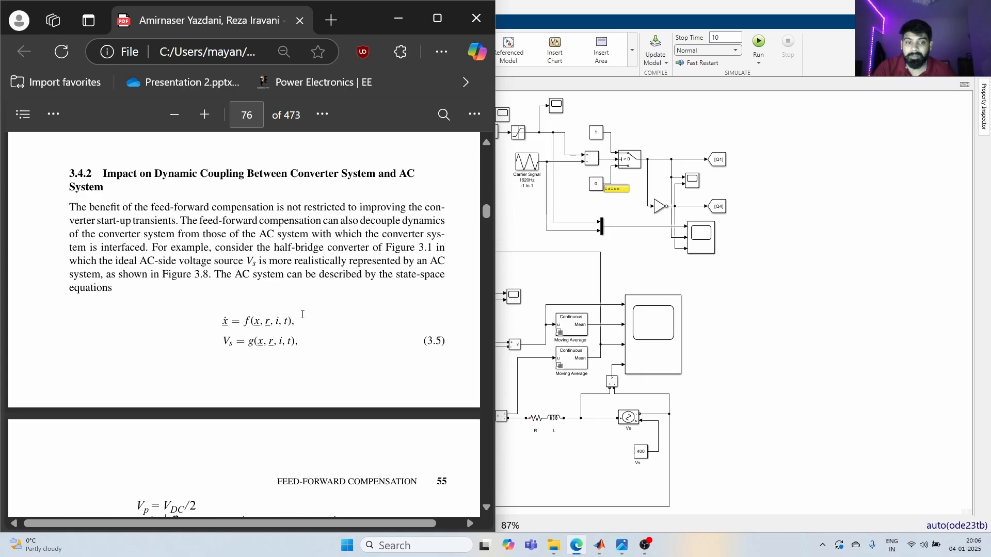
scroll(390, 330, down, 10)
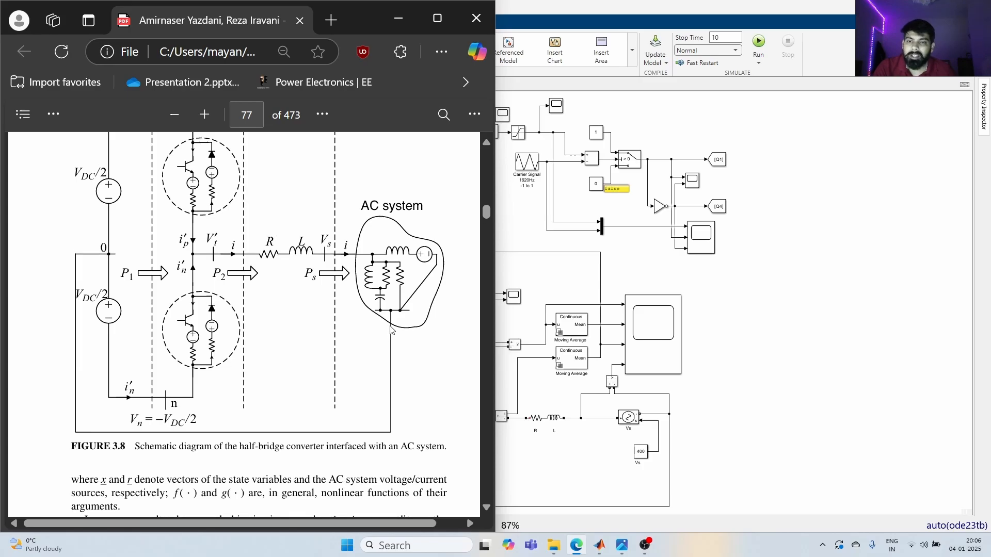
scroll(390, 331, up, 2)
scroll(389, 333, down, 2)
scroll(384, 330, up, 2)
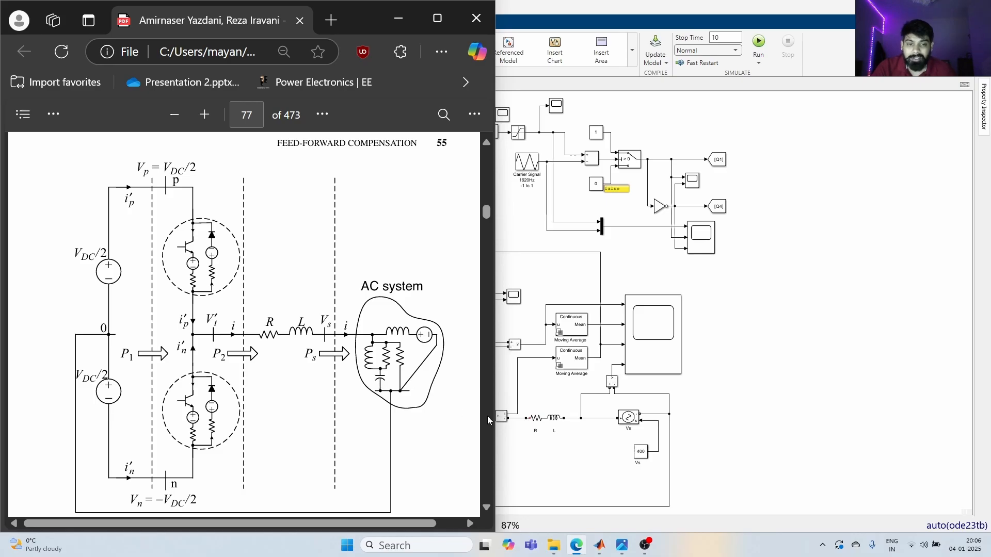
click(645, 463)
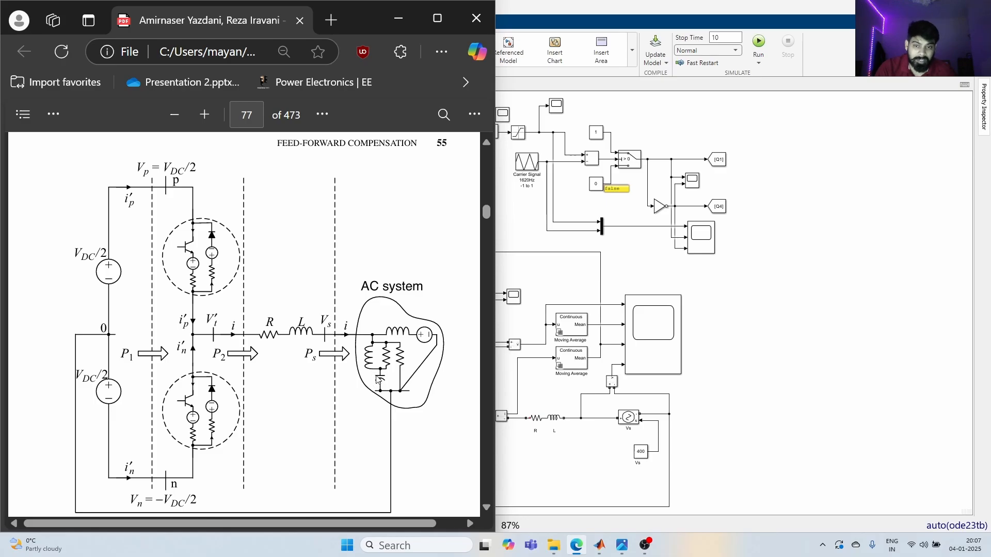
- Read section 3.4.2 and Example 3.3, examining the Figure 3.9 control diagram, the example's parameters and the Figure 3.10 circuit
scroll(298, 387, up, 5)
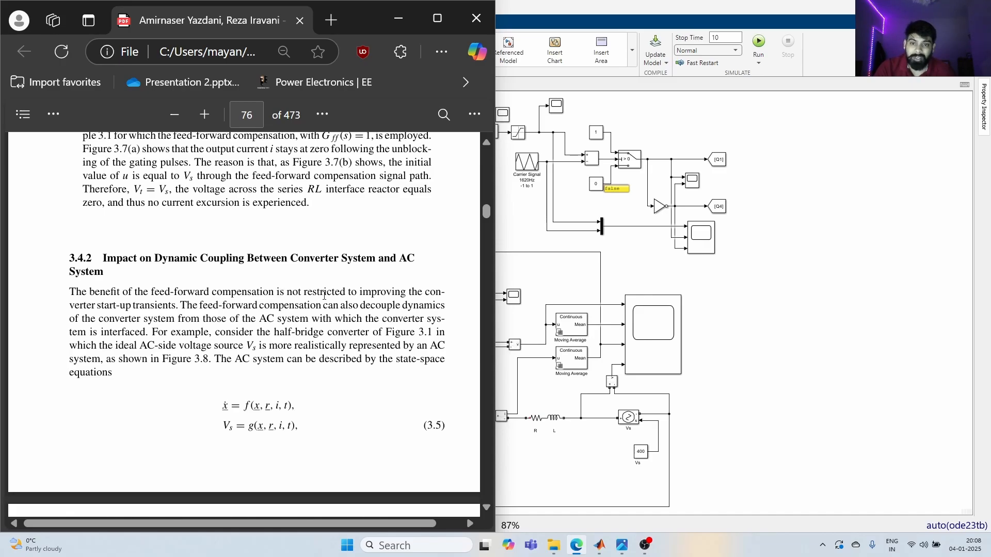
scroll(329, 346, down, 3)
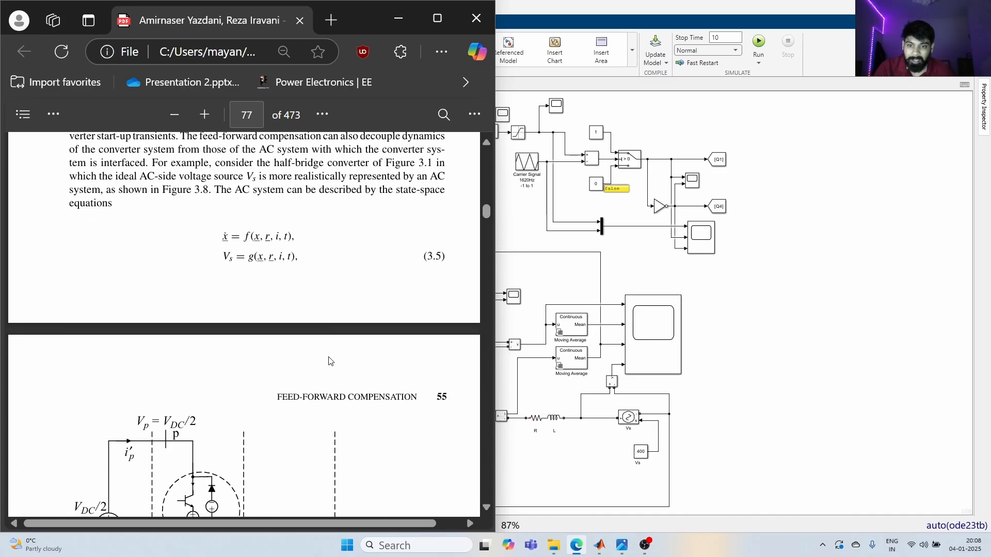
scroll(307, 351, up, 2)
scroll(283, 335, down, 12)
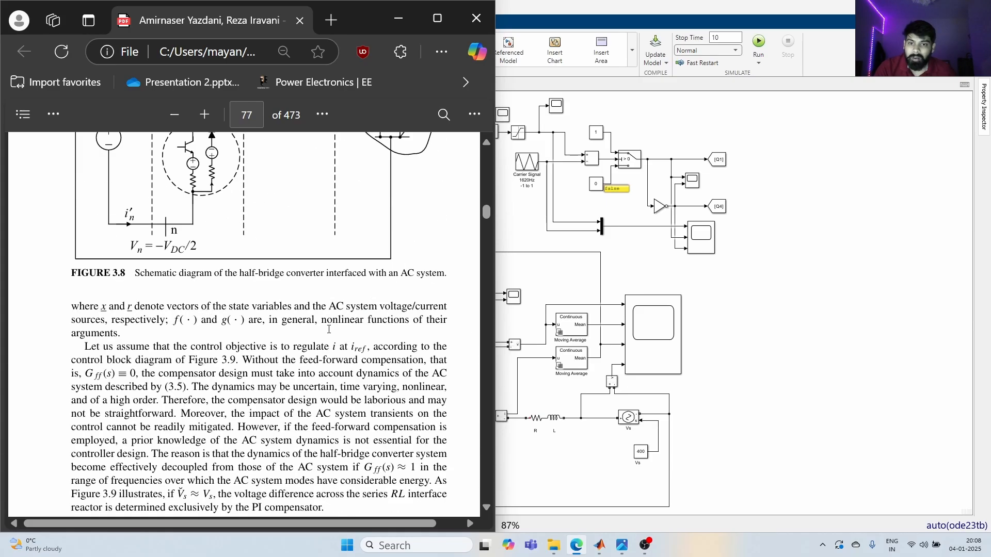
scroll(283, 335, down, 2)
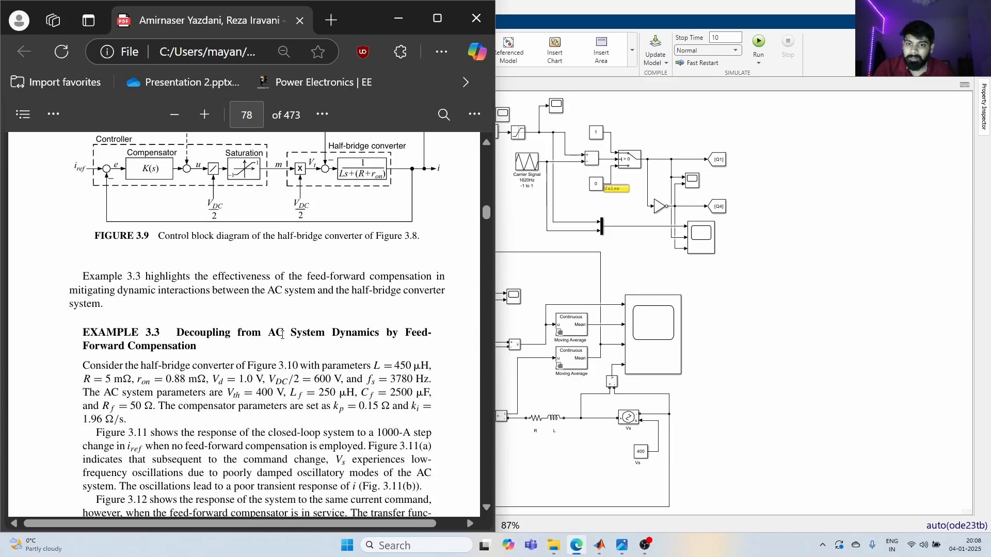
scroll(277, 336, down, 3)
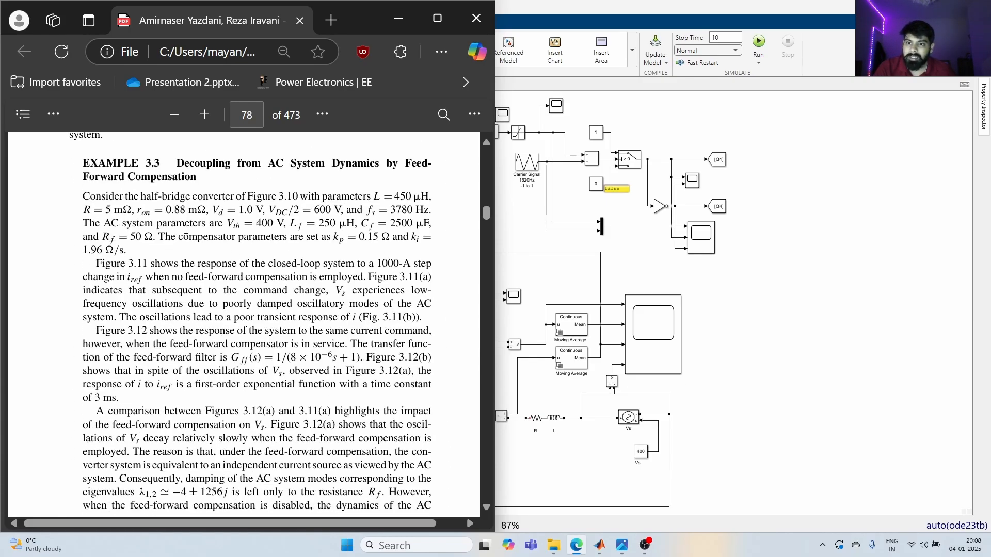
scroll(271, 333, up, 6)
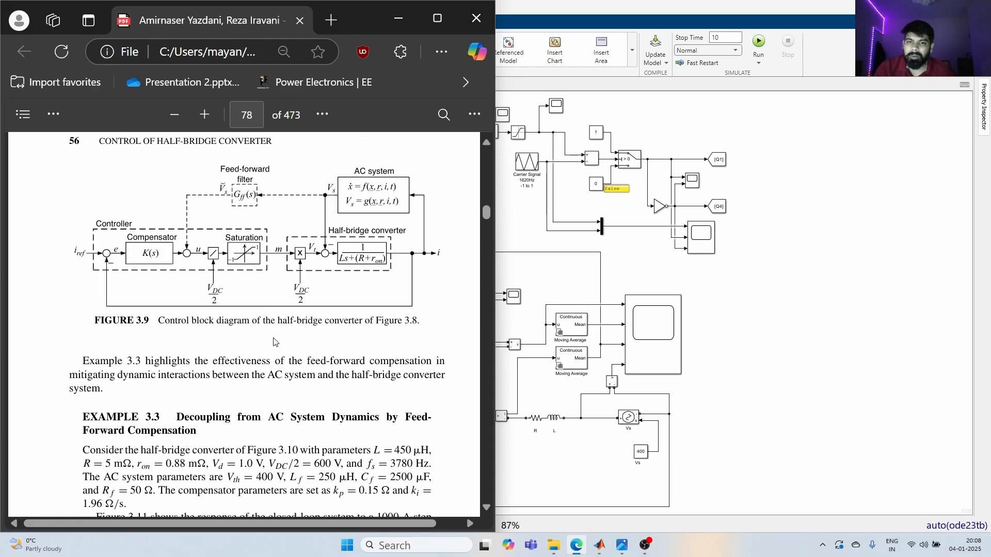
scroll(271, 333, up, 10)
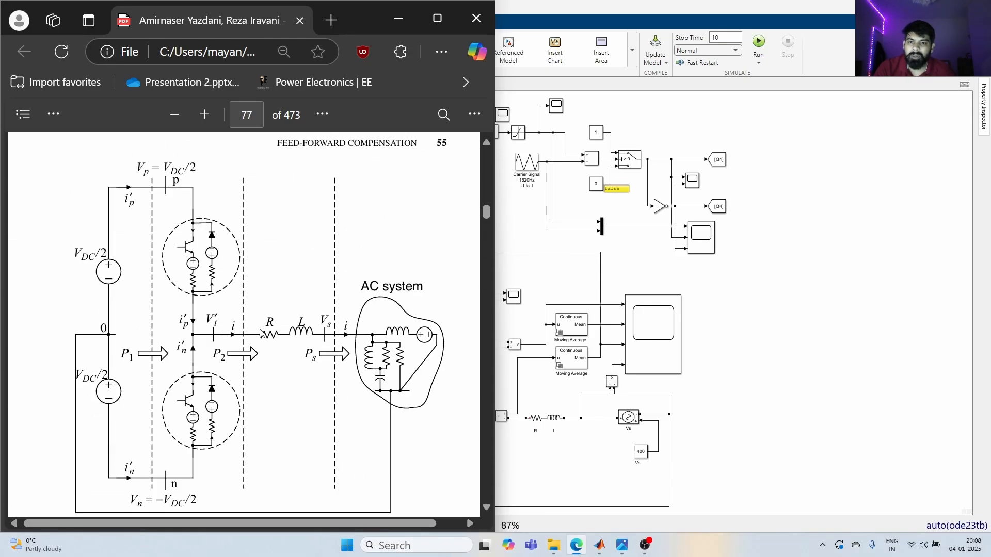
scroll(267, 351, down, 15)
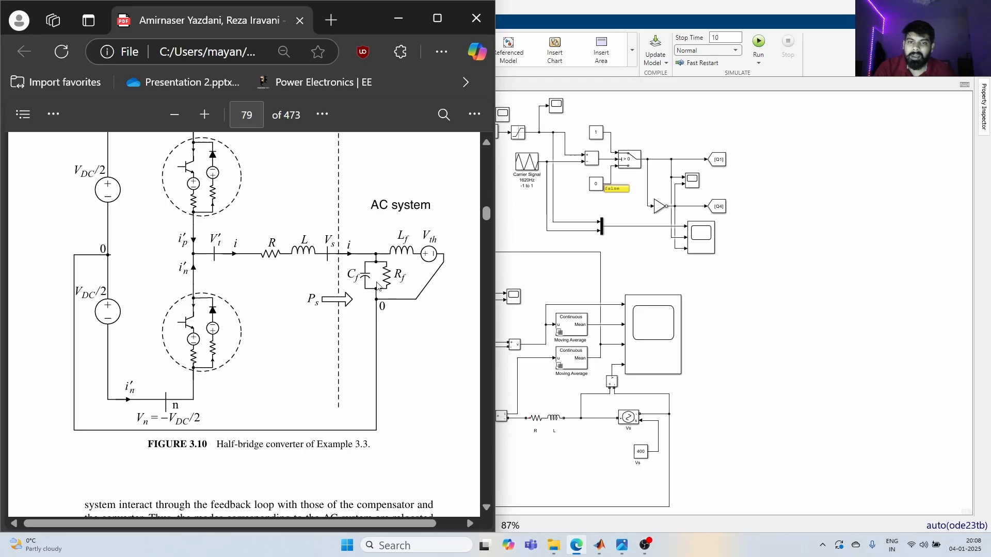
scroll(299, 293, up, 8)
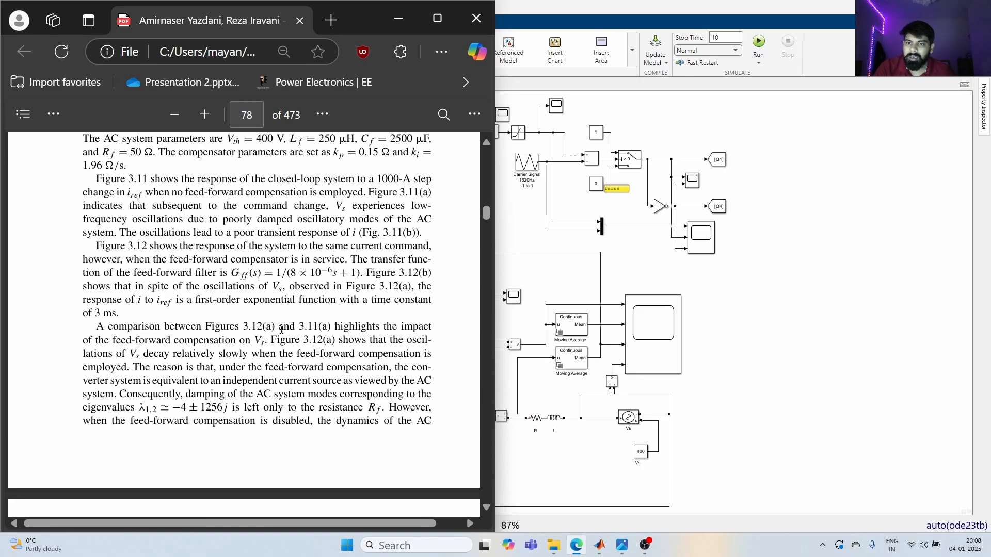
- Place the Simulink window beside the PDF showing the Example 3.3 parameters, and fit the model to the window
drag(150, 349, 77, 277)
click(191, 349)
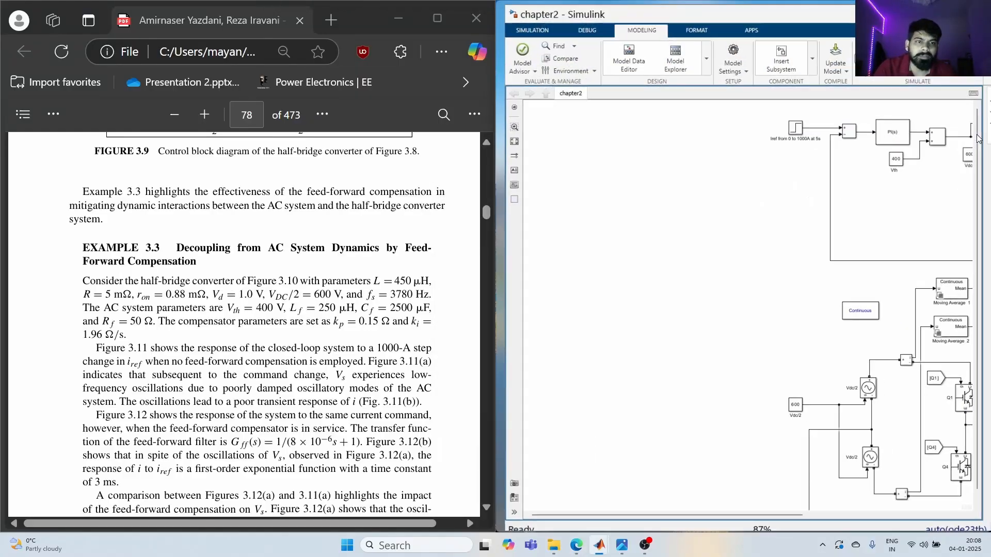
key(space)
- Set the inductance of the series RL branch to 450e-6 H, matching the L value in Example 3.3
click(800, 416)
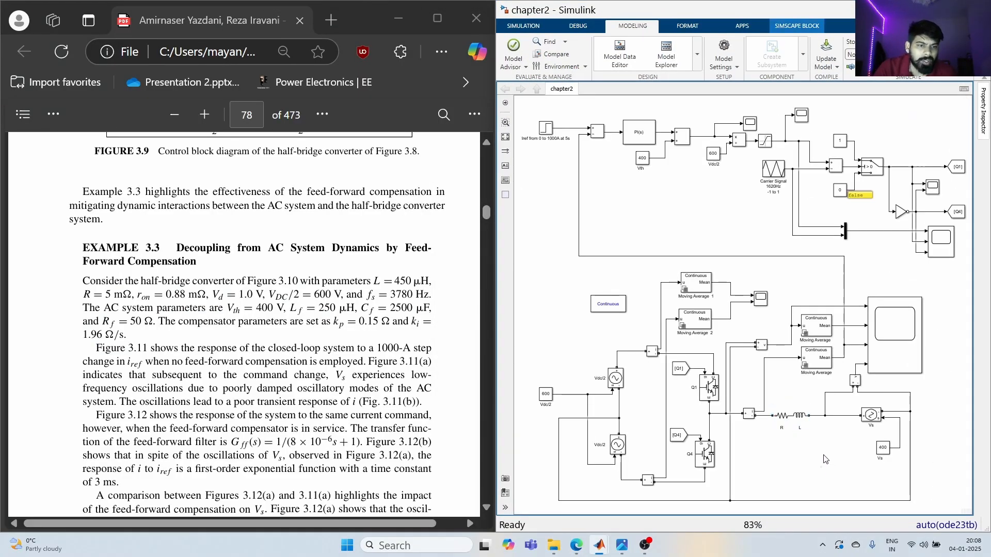
double_click(799, 416)
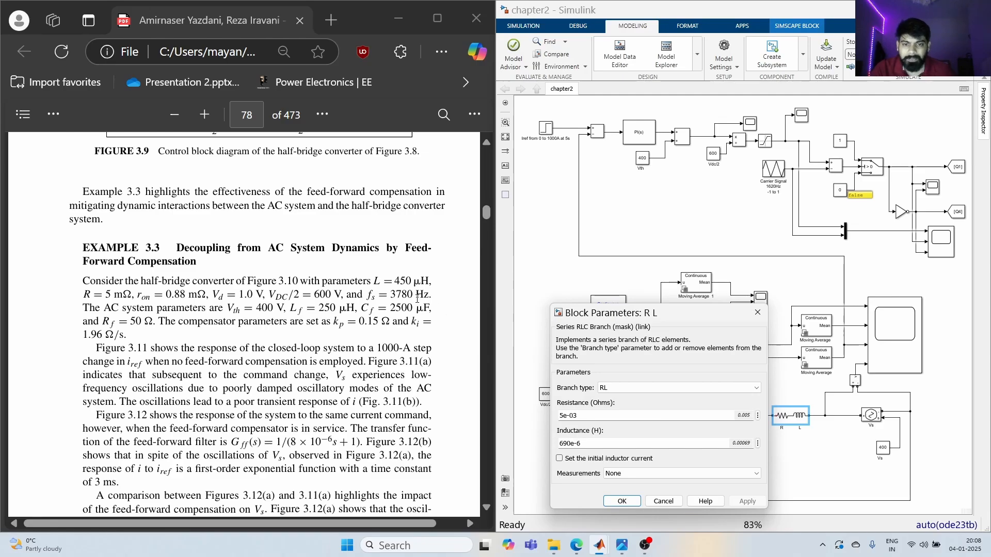
drag(583, 446, 558, 444)
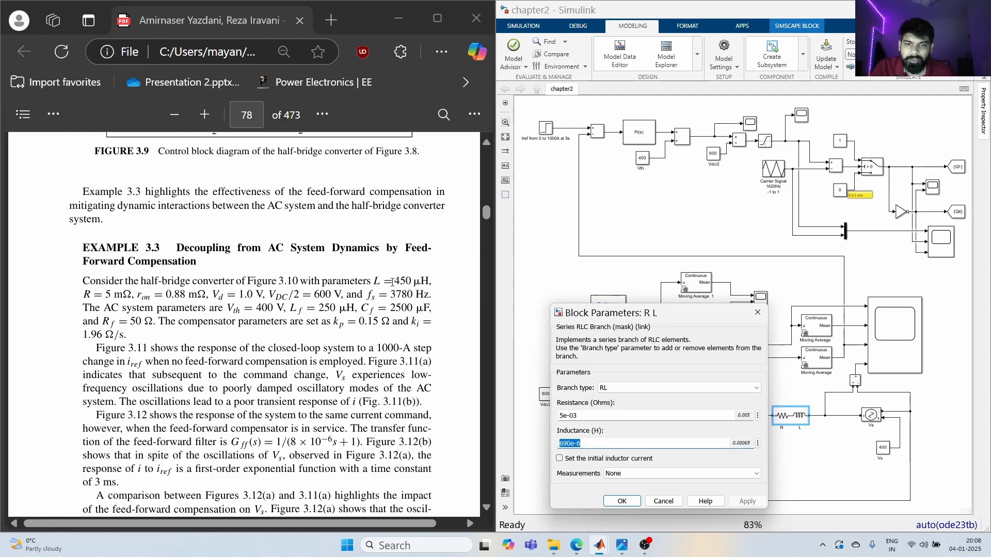
drag(394, 282, 429, 282)
drag(560, 445, 570, 450)
text(450)
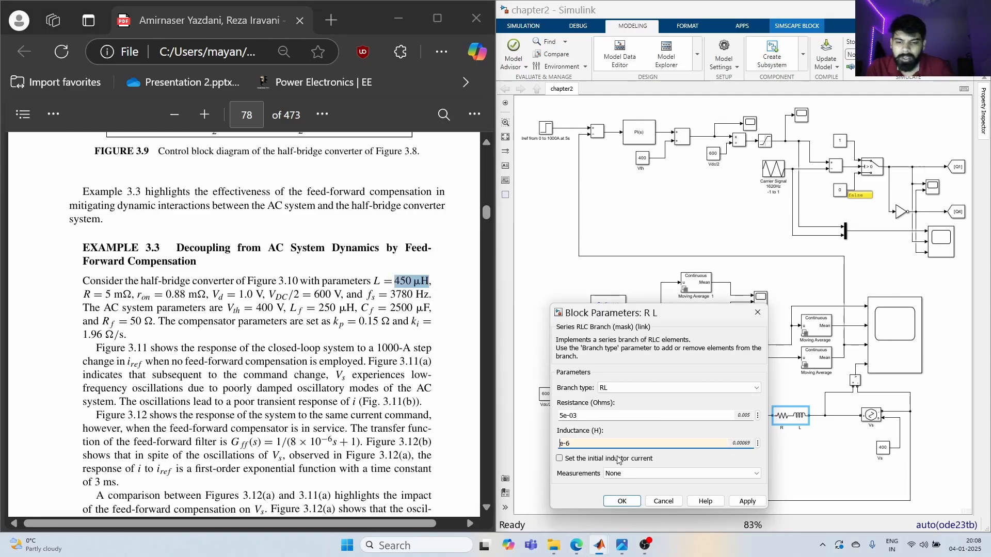
key(Return)
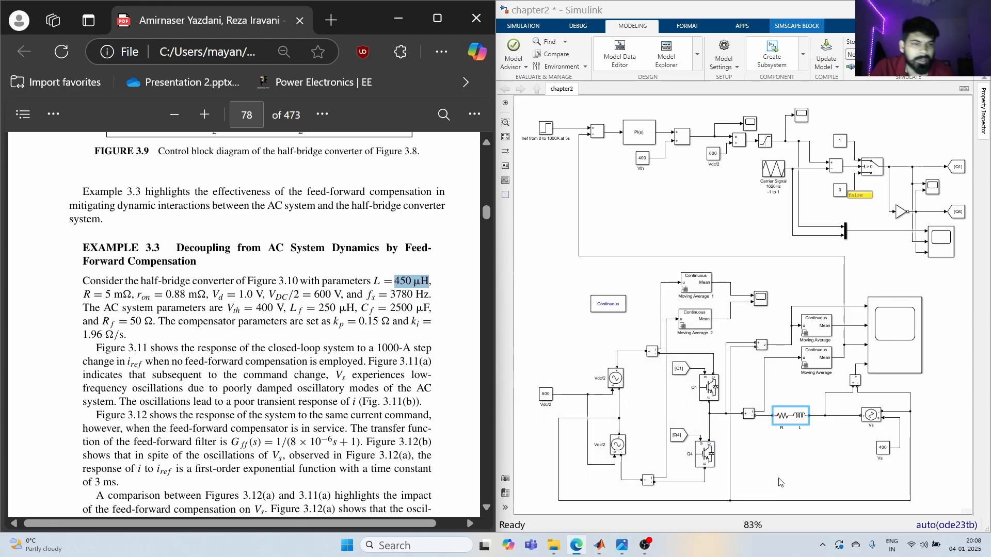
click(812, 449)
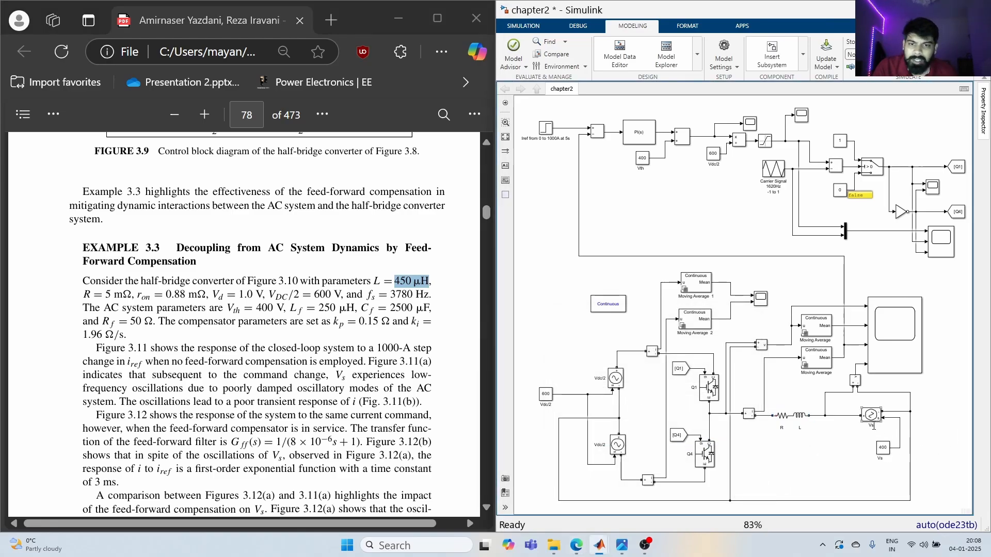
- Following Figure 3.10, rename the AC-side voltage source and its 400 constant from Vs to Vth
scroll(426, 416, down, 10)
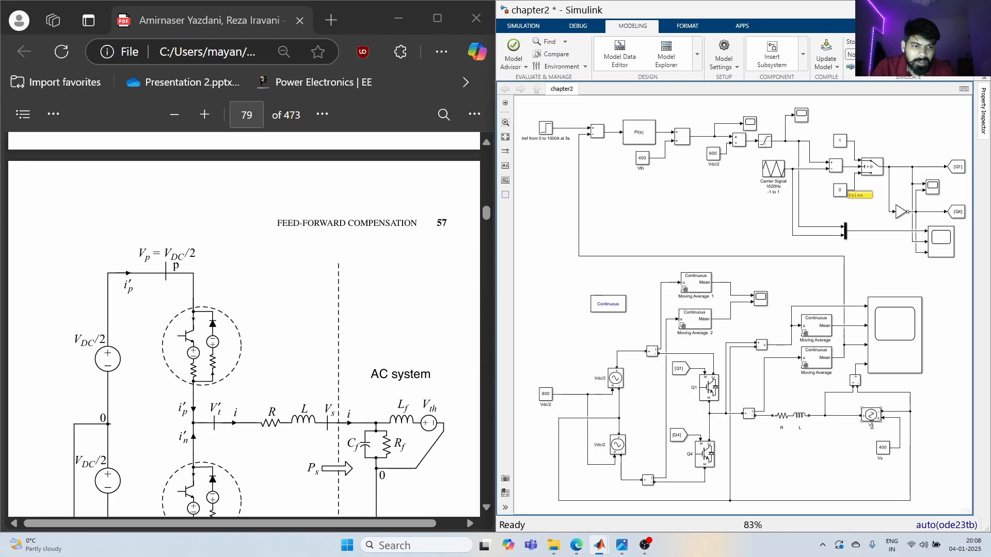
click(871, 415)
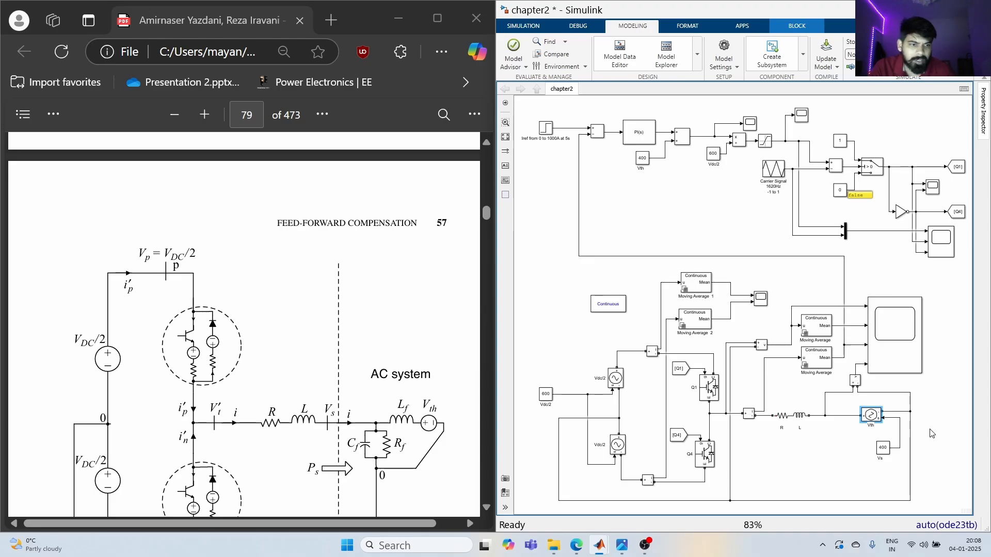
click(883, 447)
key(BackSpace)
text(yj)
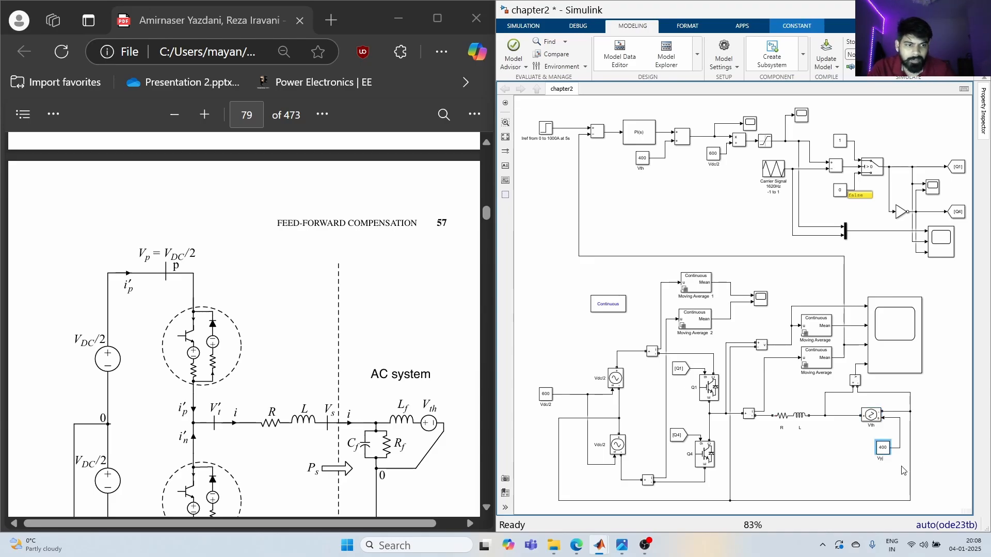
click(888, 496)
- Move the voltage measurement's branch line closer to the RL branch, and place a copy of that RL branch below the original
drag(825, 407, 818, 408)
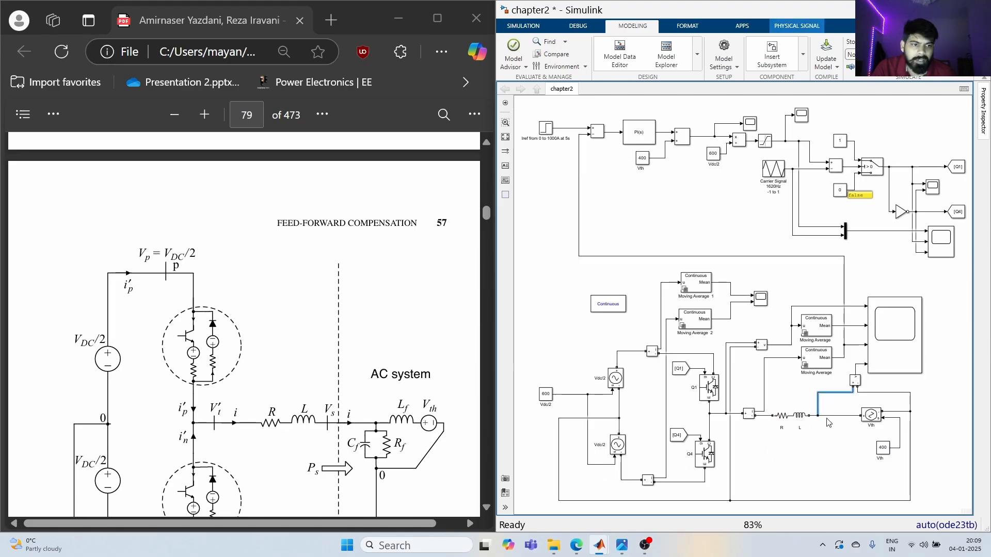
click(799, 420)
drag(798, 420, 810, 452)
- Change the copied RL branch to type L with an inductance of 250e-6 H and insert it in series before the Vth source
double_click(794, 453)
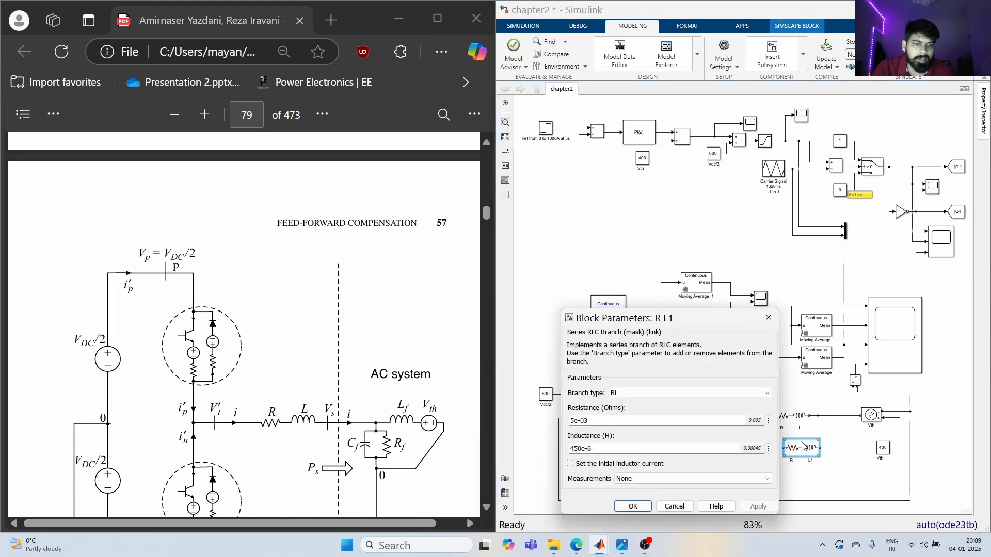
click(689, 396)
click(686, 419)
double_click(579, 421)
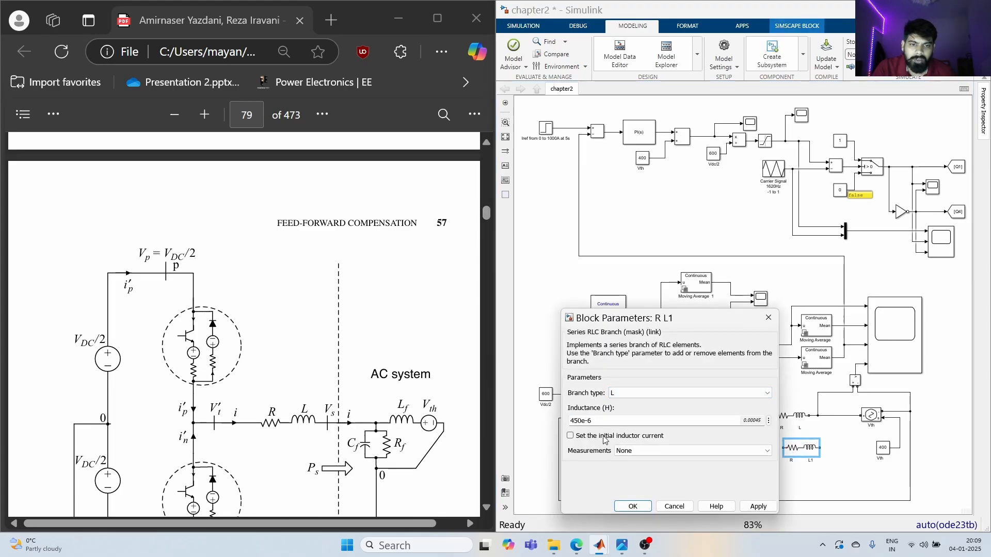
text(30e-6)
key(Return)
double_click(798, 449)
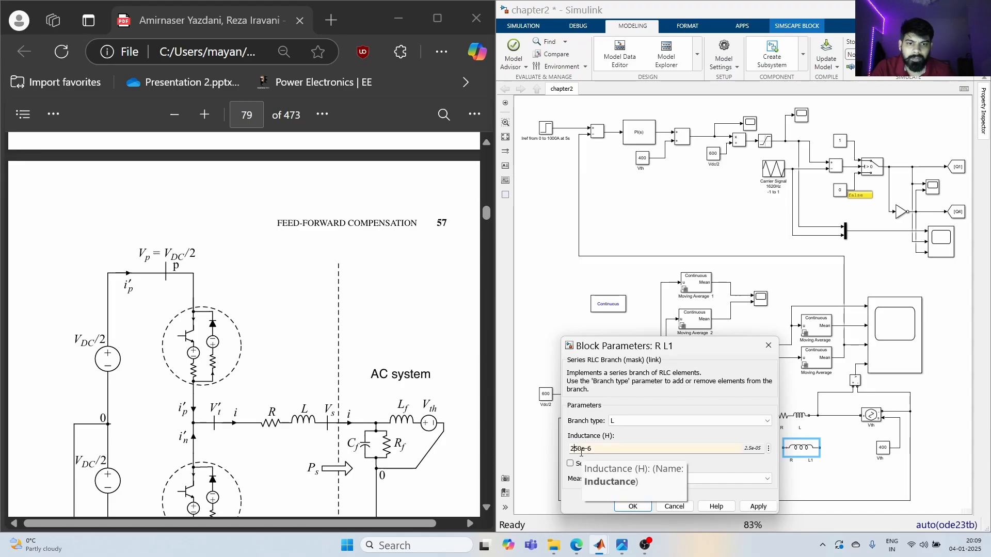
key(Return)
drag(820, 457, 838, 416)
click(830, 442)
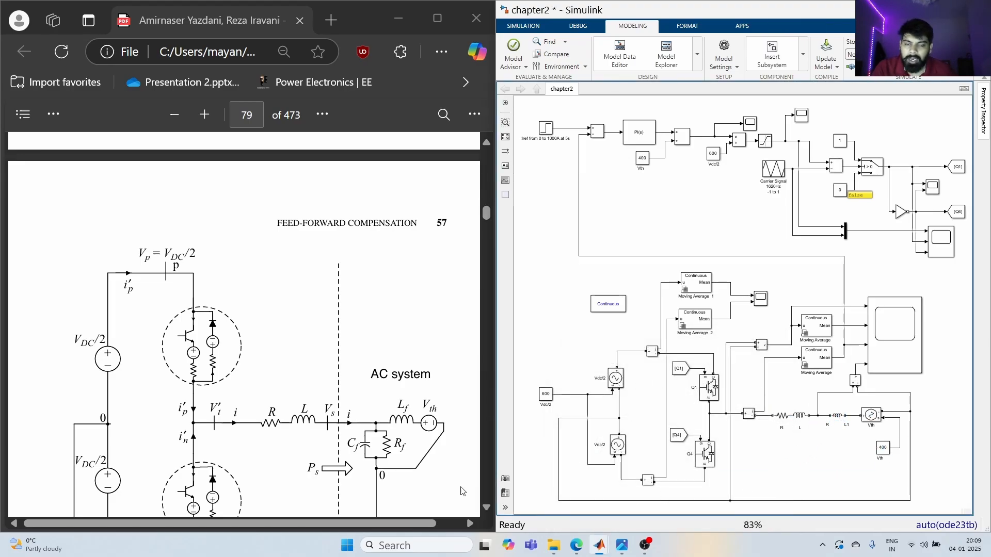
- Add a Parallel RLC Branch block below the series branches on the AC side
double_click(801, 460)
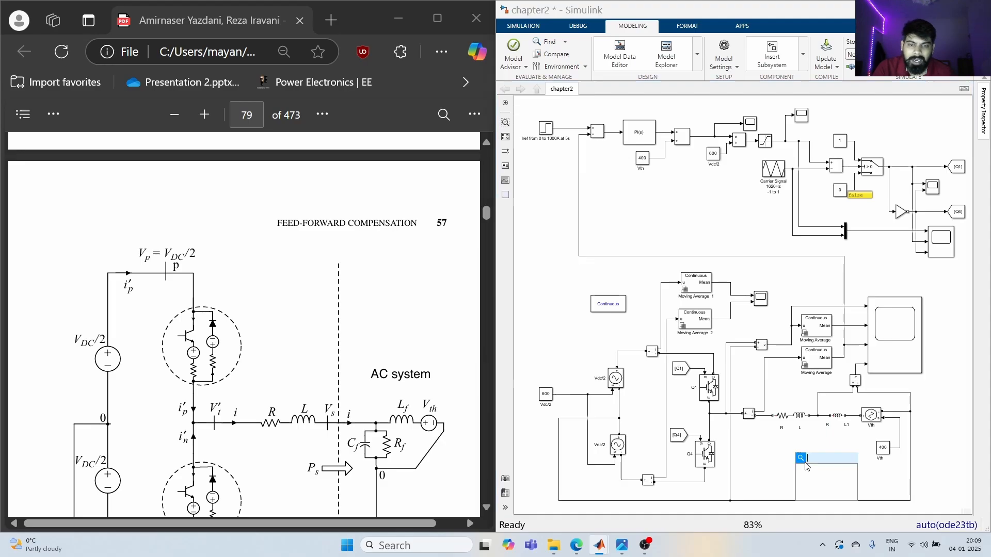
text(parallel)
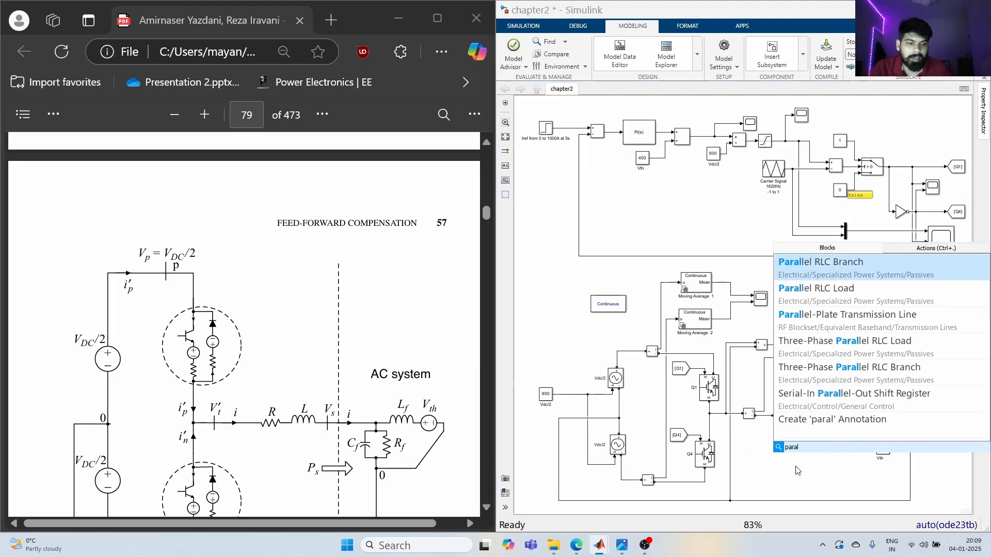
key(Return)
- Configure the parallel branch as RC with 50 ohms and 2500e-6 F, and connect it from the node between the inductors to the return line
double_click(804, 461)
click(681, 351)
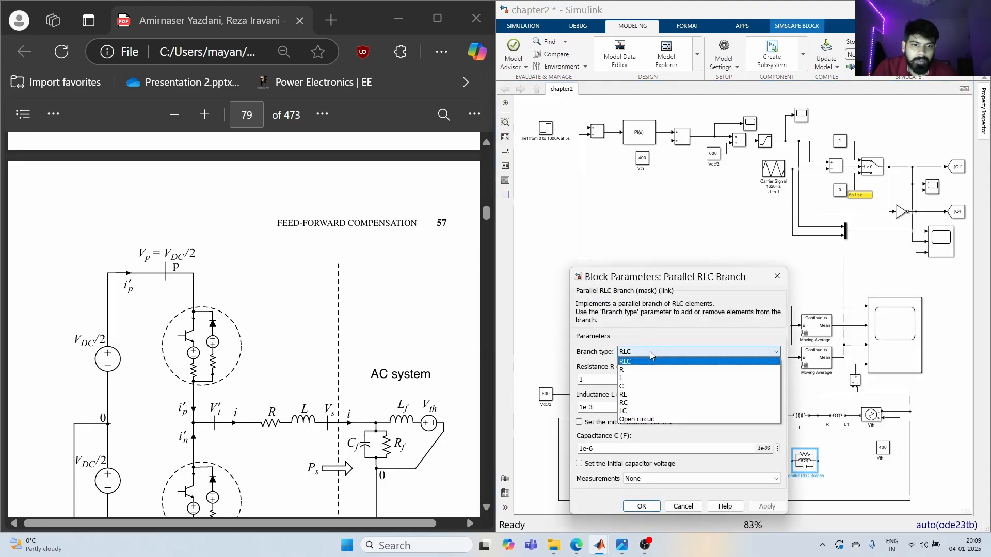
click(629, 399)
double_click(629, 378)
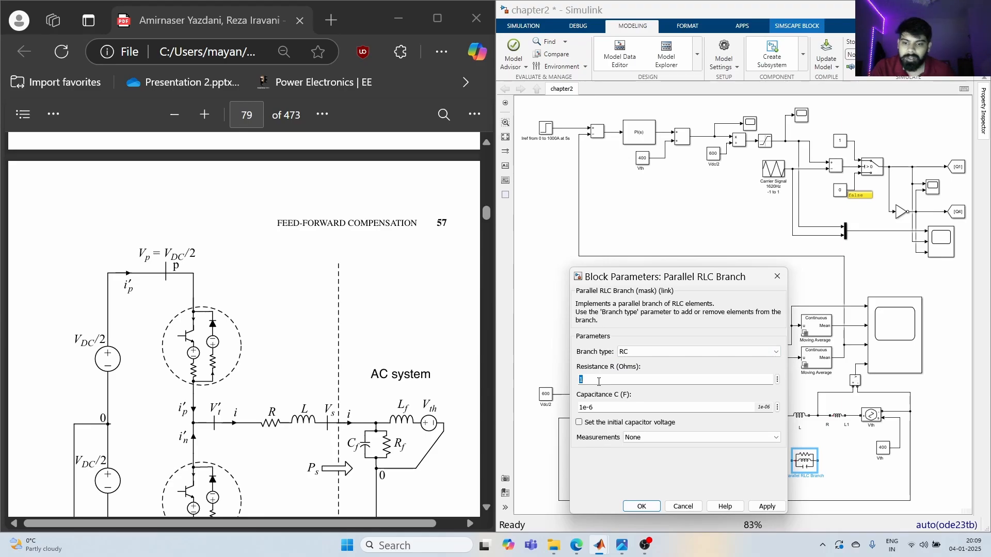
text(50)
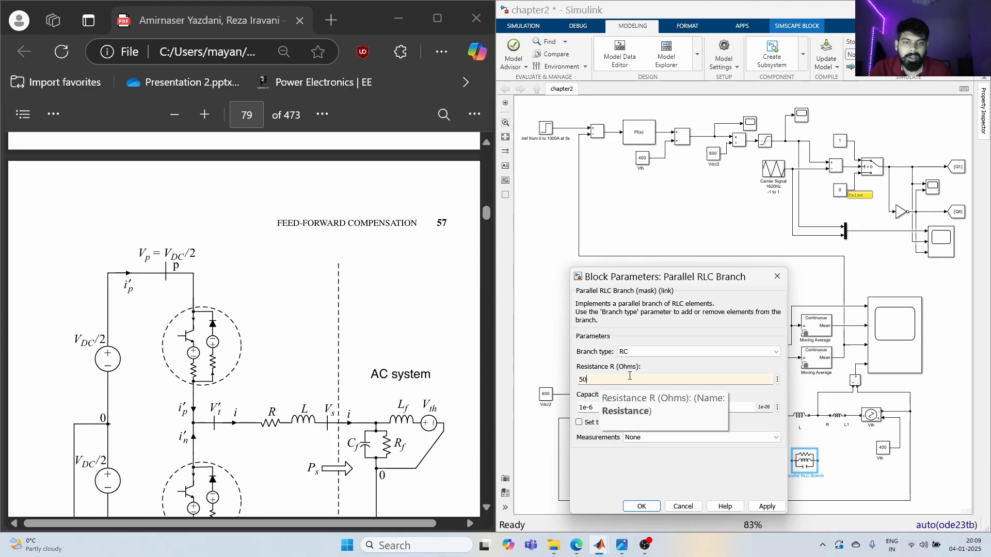
double_click(583, 408)
text(2500)
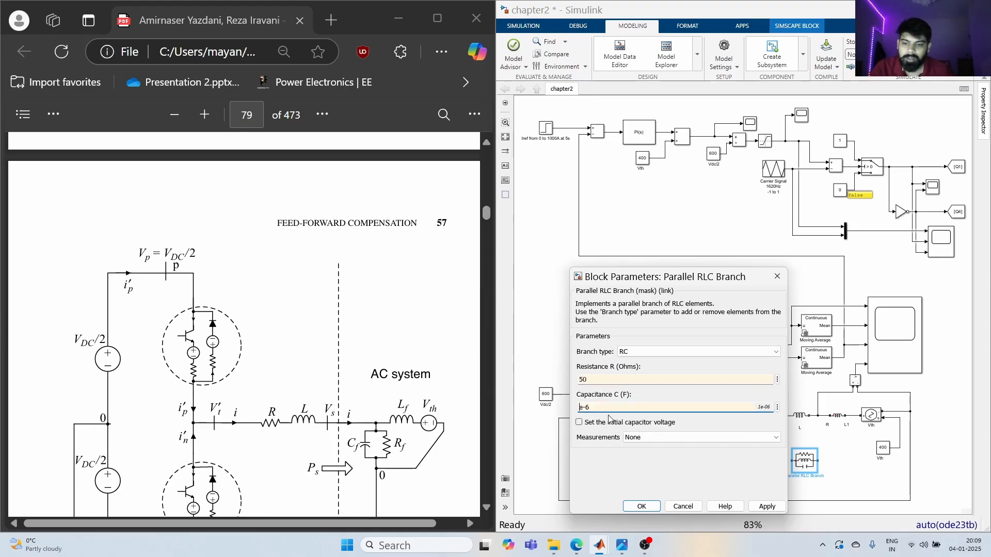
key(Return)
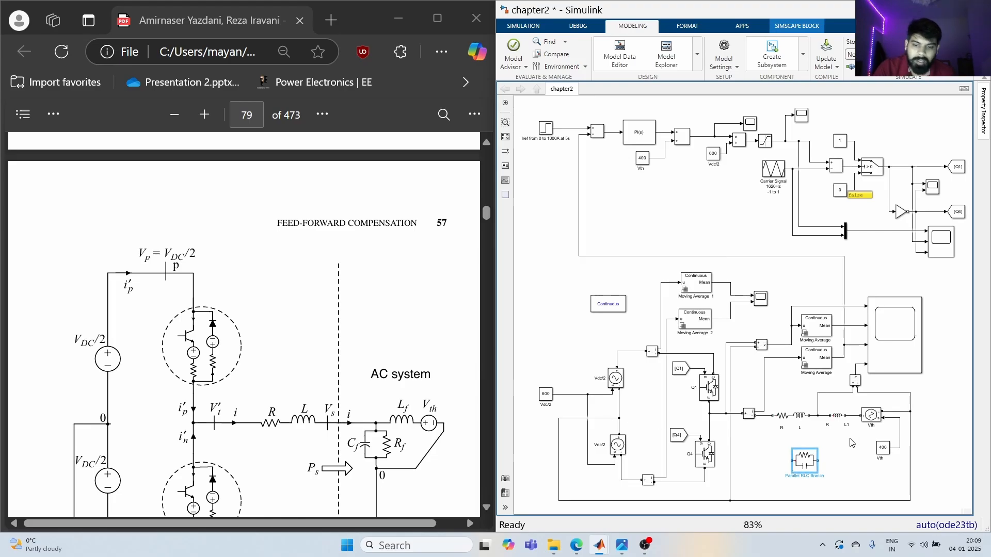
drag(813, 466, 821, 502)
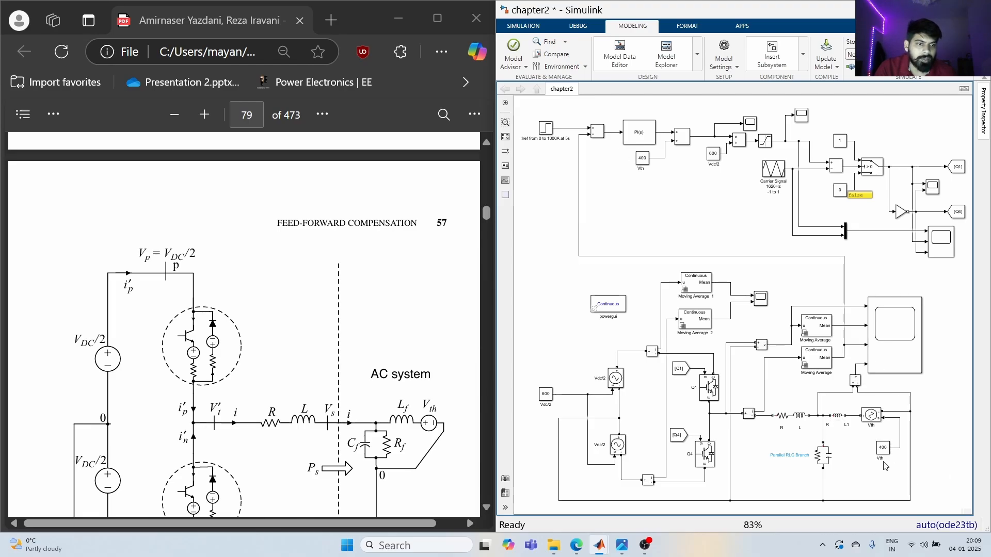
- Set the triangle carrier's frequency to 3780 Hz, following fs in Example 3.3, and update its label to 3780Hz
scroll(336, 439, down, 3)
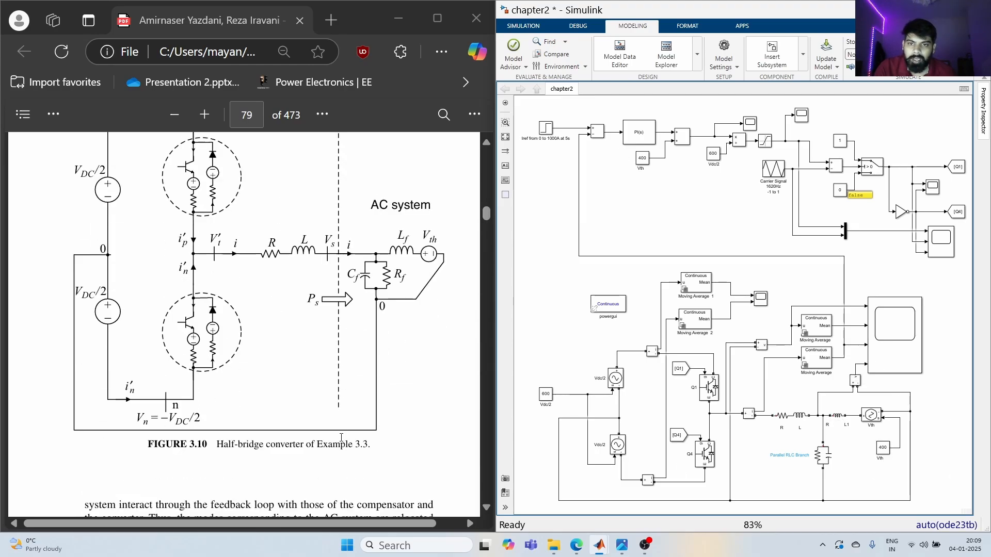
scroll(341, 438, up, 8)
scroll(320, 434, up, 4)
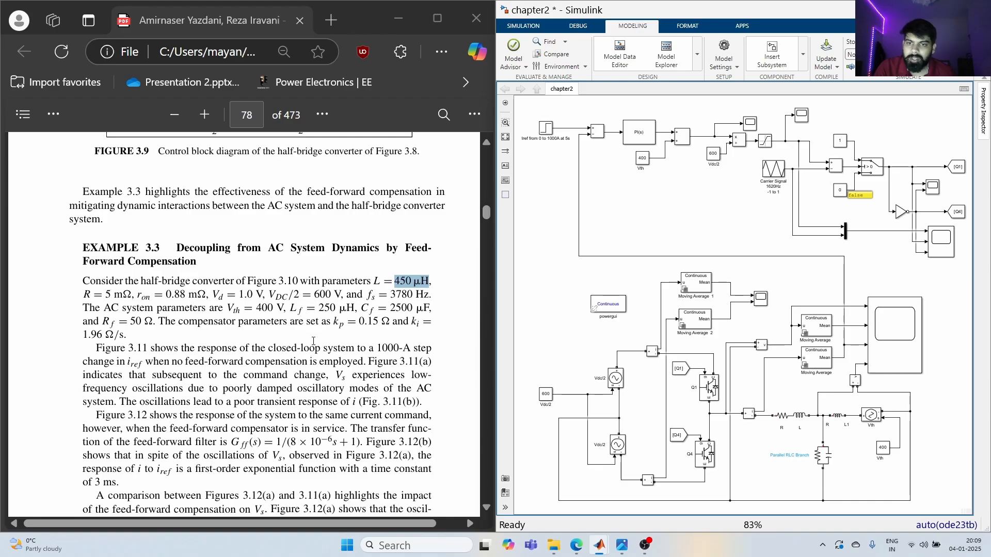
drag(377, 295, 411, 297)
click(368, 309)
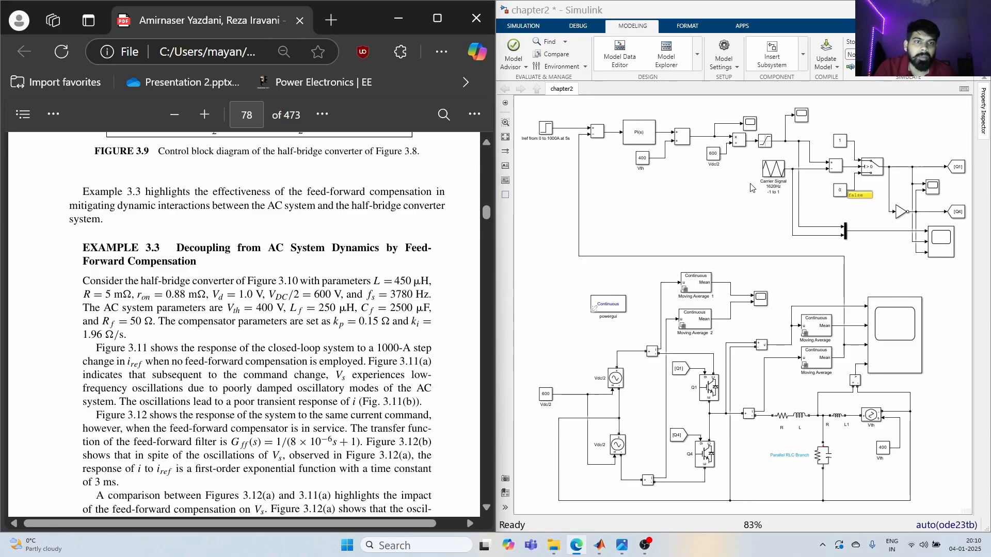
double_click(774, 170)
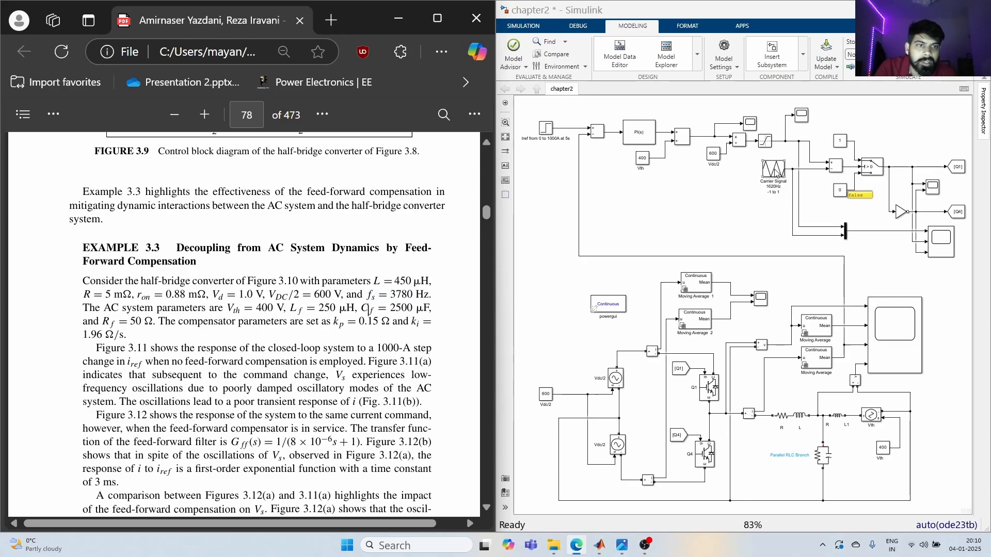
double_click(569, 147)
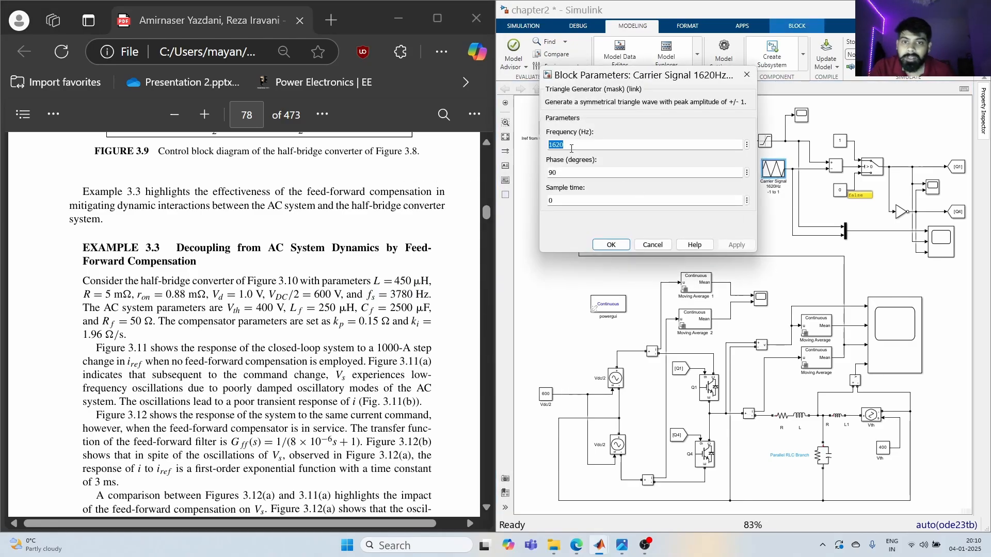
text(3780)
key(Return)
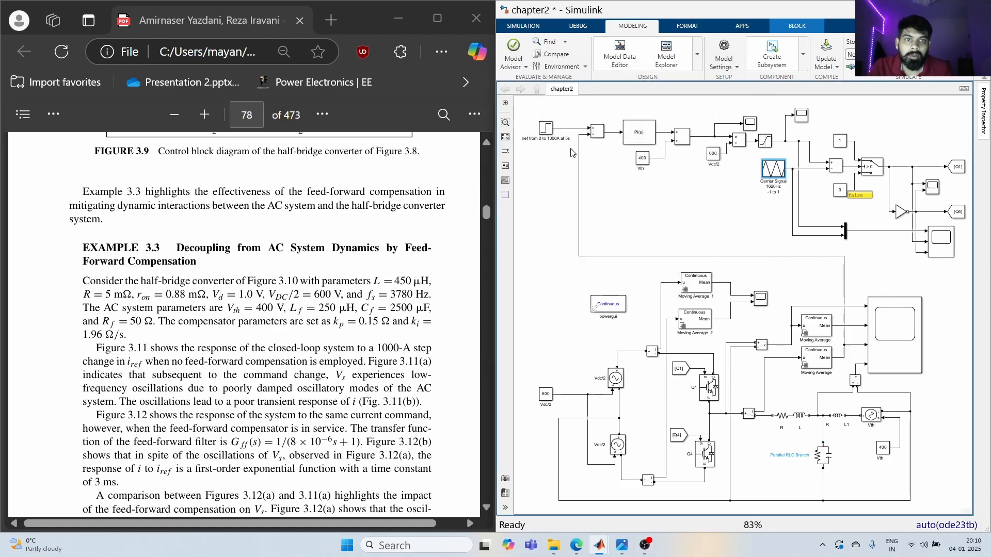
click(781, 213)
click(775, 187)
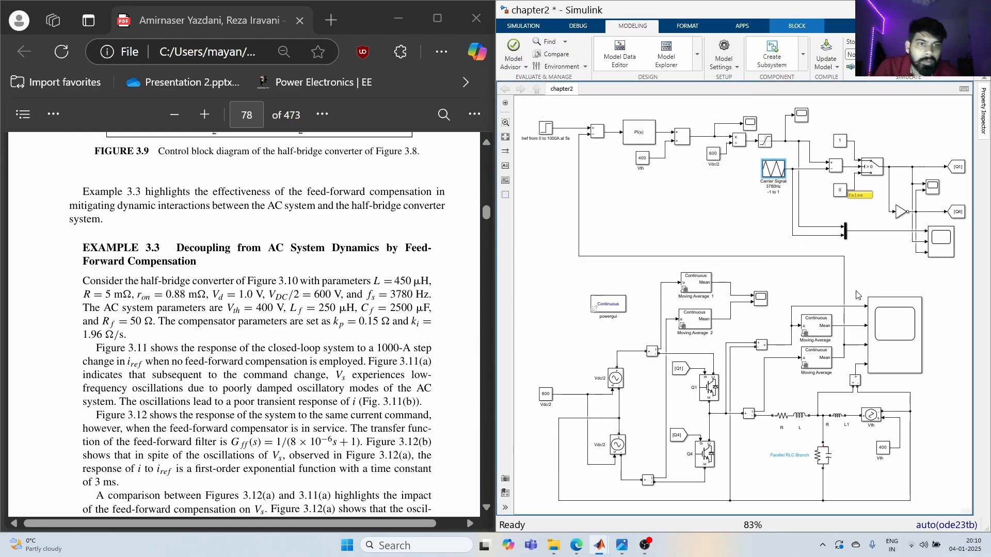
- Set the fundamental frequency of both Moving Average blocks feeding the large scope to 3780 Hz
double_click(816, 326)
text(3780)
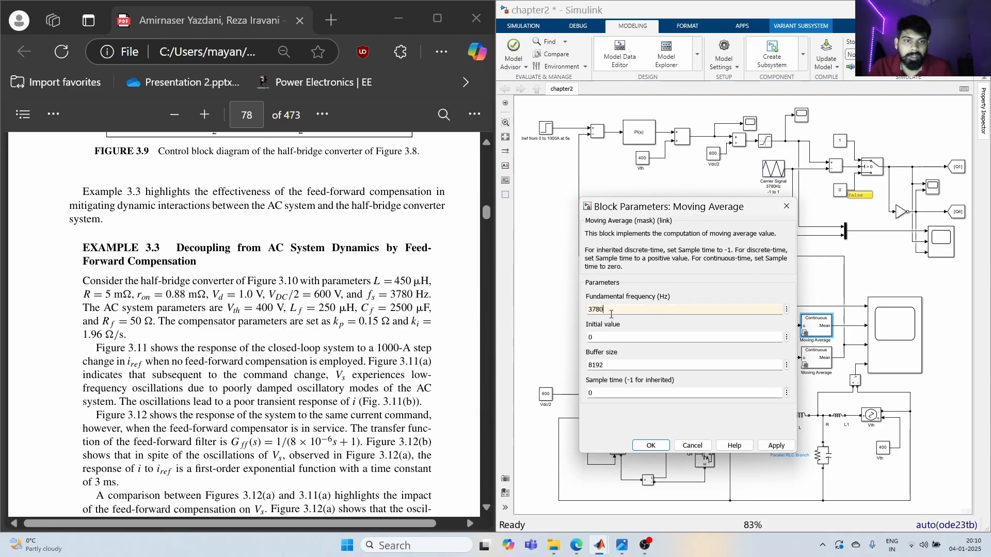
click(651, 445)
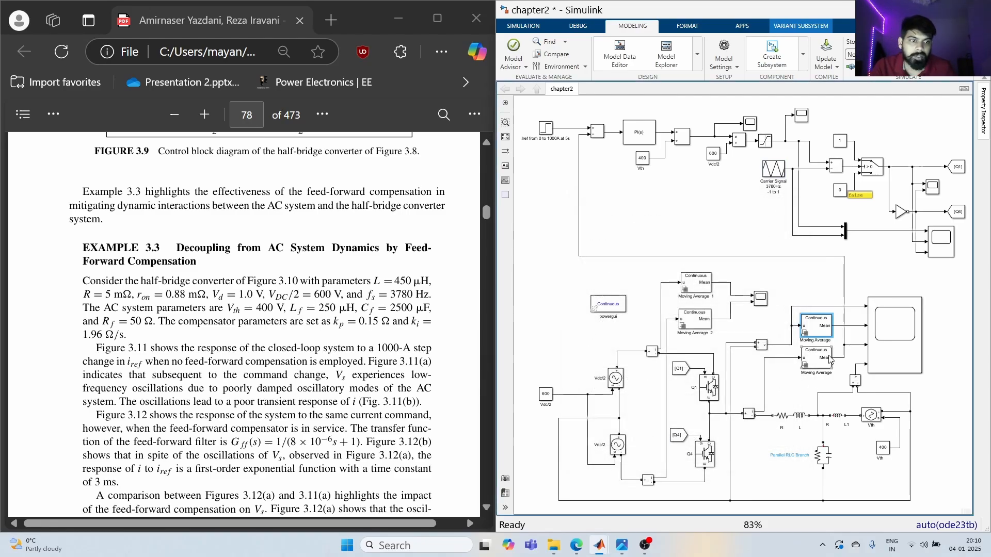
double_click(816, 358)
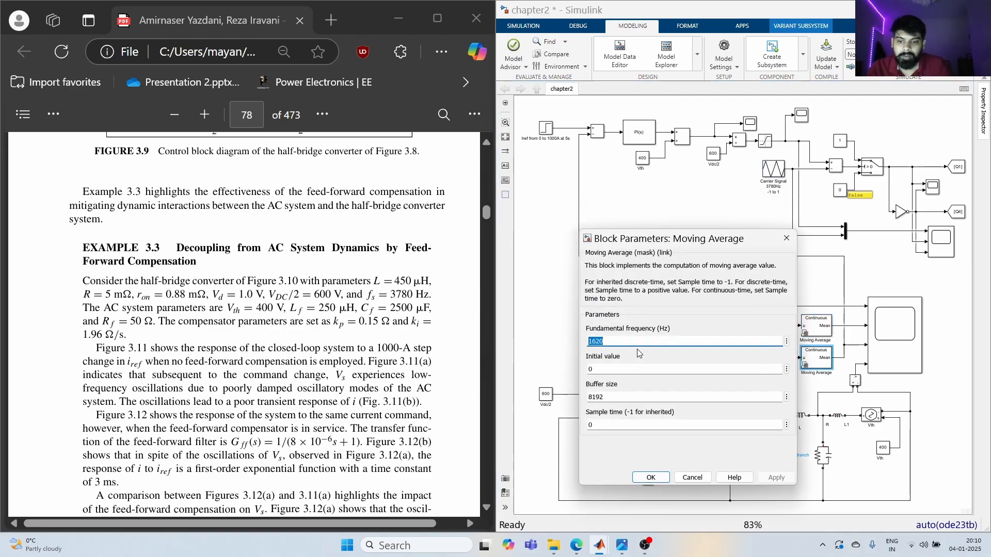
text(3780)
key(ctrl+a)
key(Return)
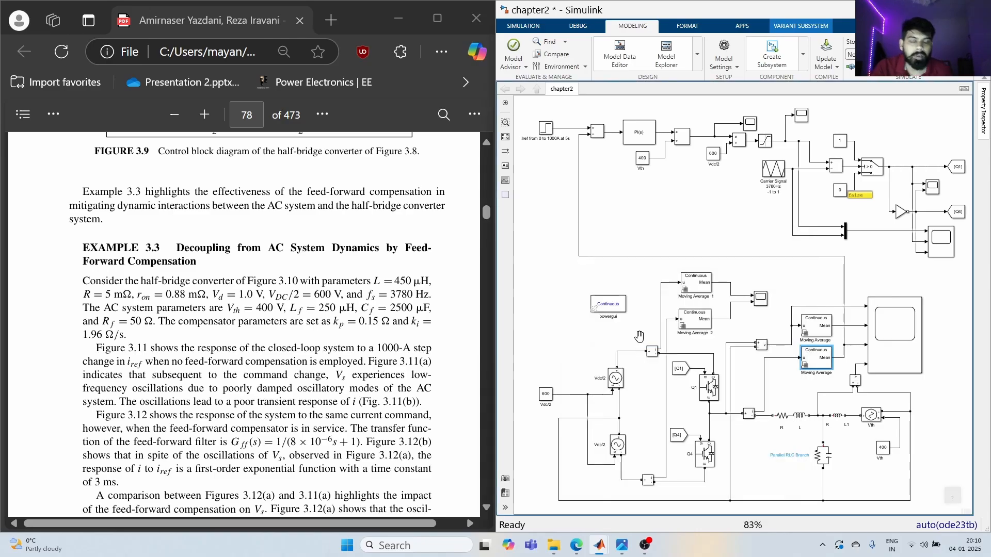
click(688, 205)
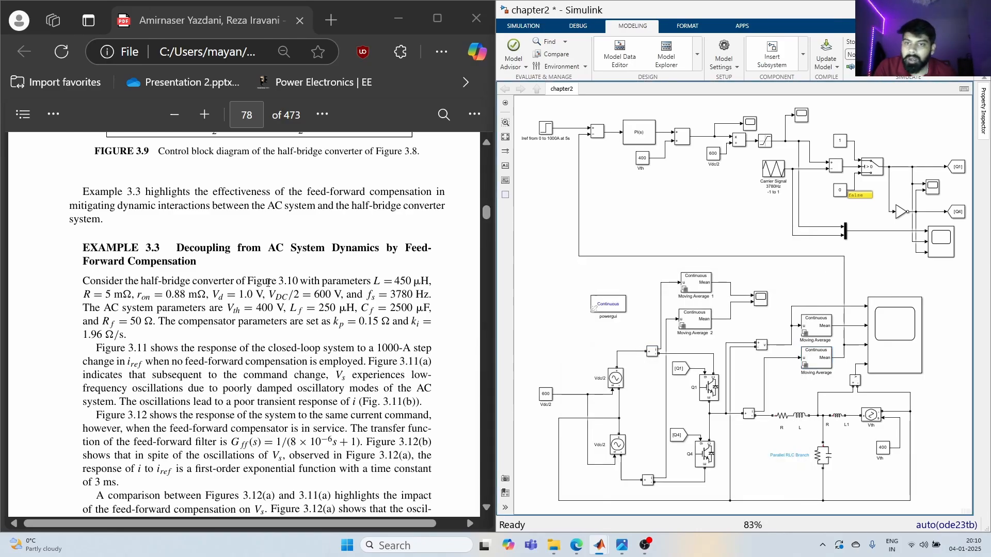
- Set the PI controller's proportional gain to 0.15 and integral gain to 1.96, as given in Example 3.3
double_click(639, 133)
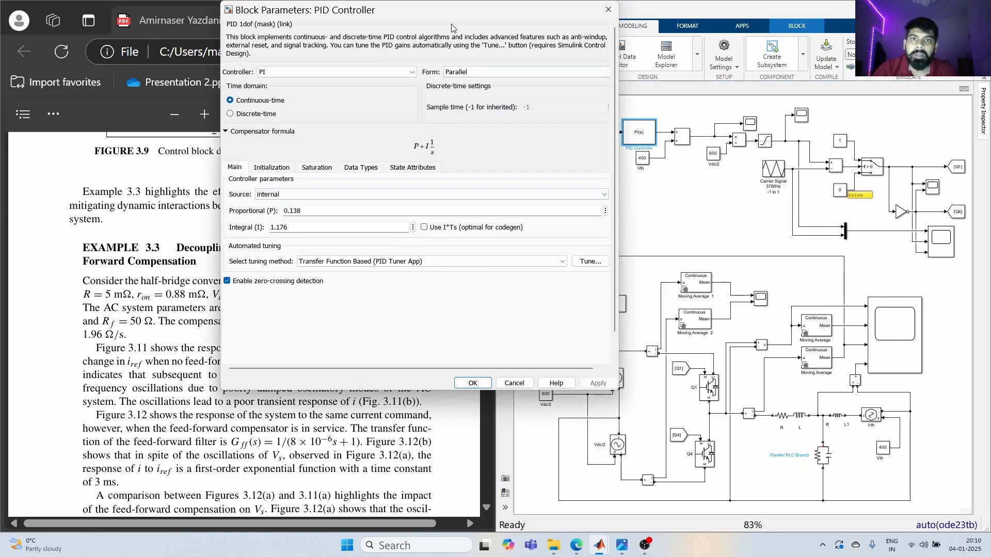
drag(450, 13, 754, 127)
triple_click(618, 324)
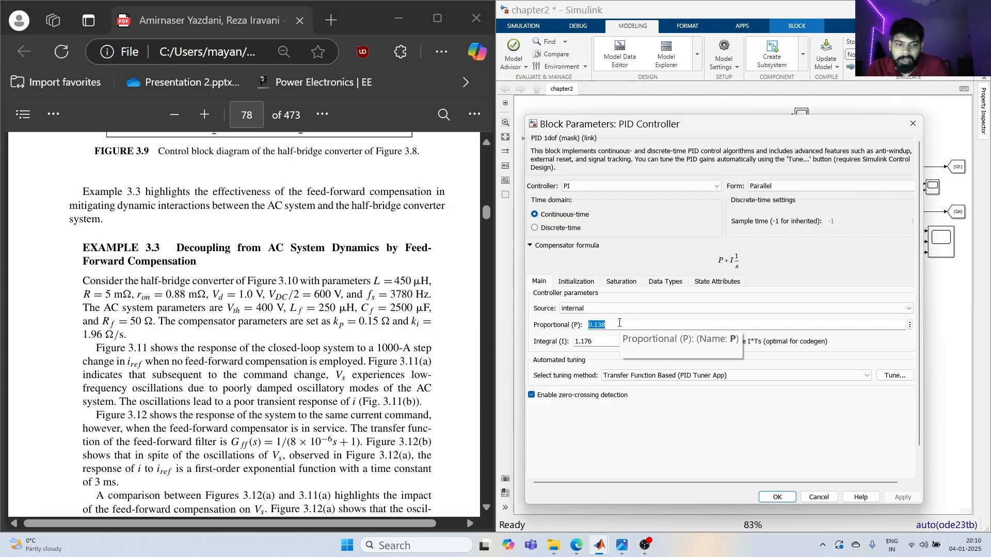
text(0.15)
triple_click(595, 342)
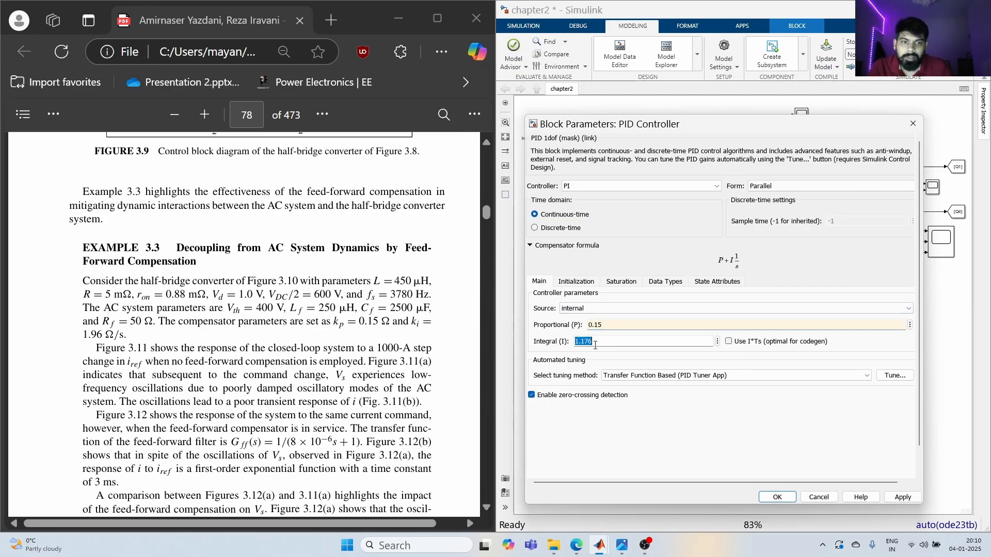
text(1.9)
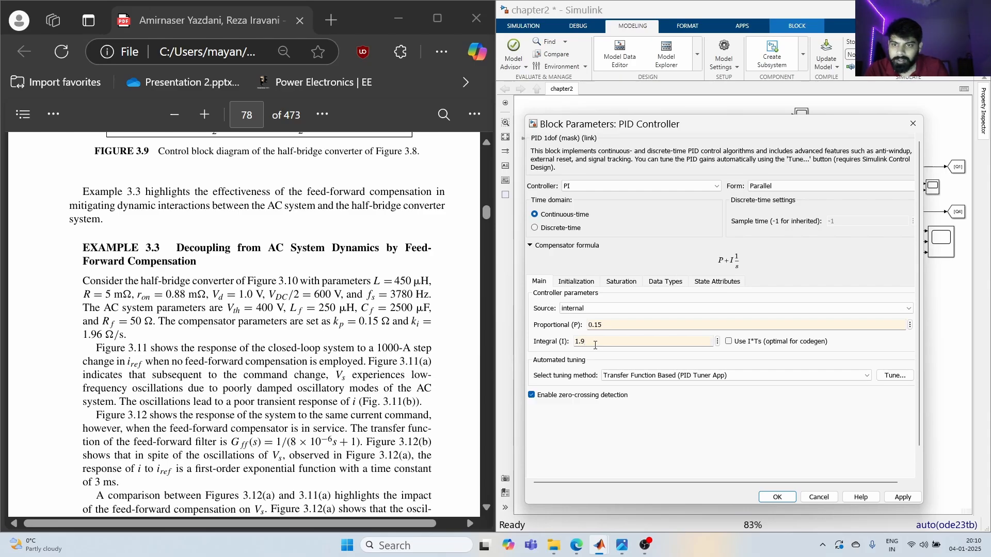
text(6)
key(Return)
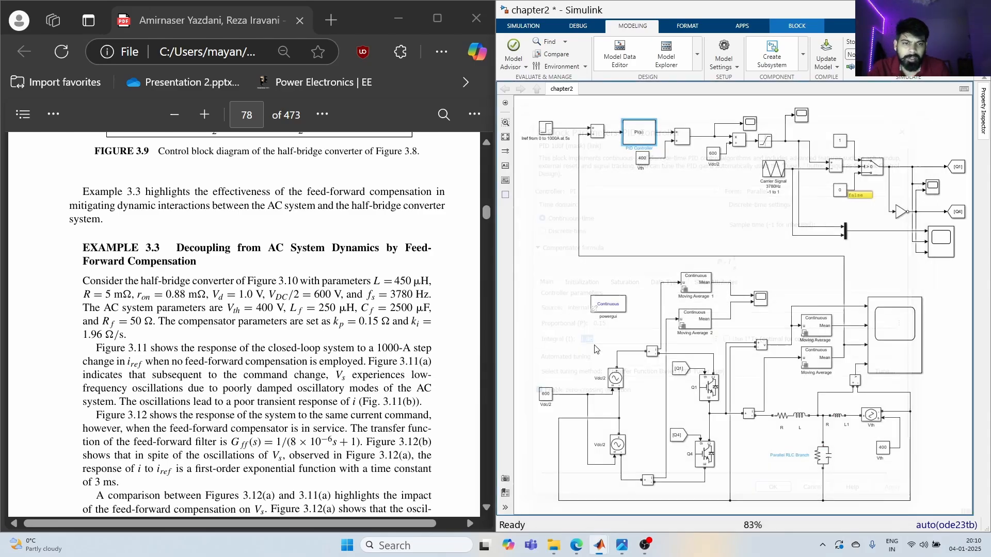
- Delete the 400 Vth feed-forward constant and its line into the sum block after the PI controller
drag(634, 173, 669, 158)
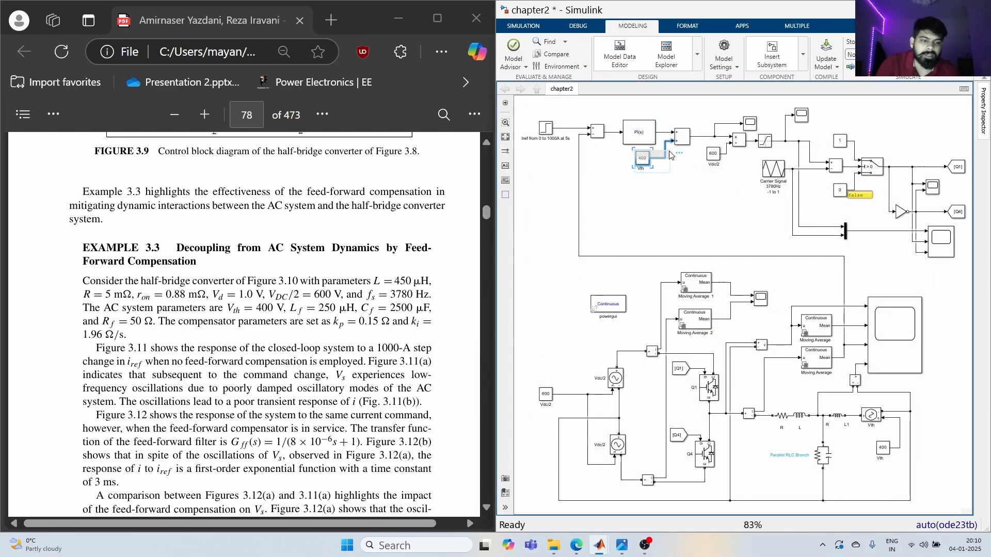
key(Delete)
text(d)
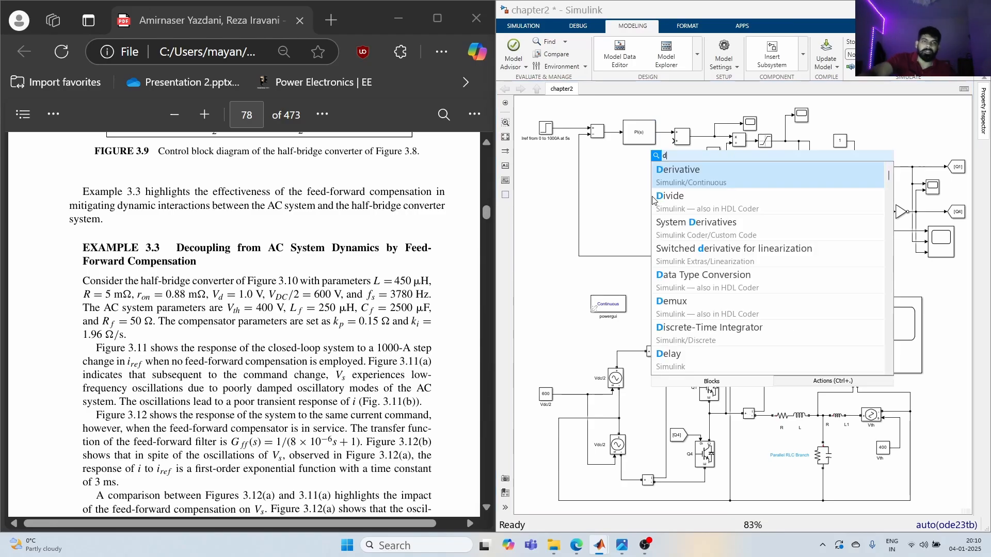
click(637, 198)
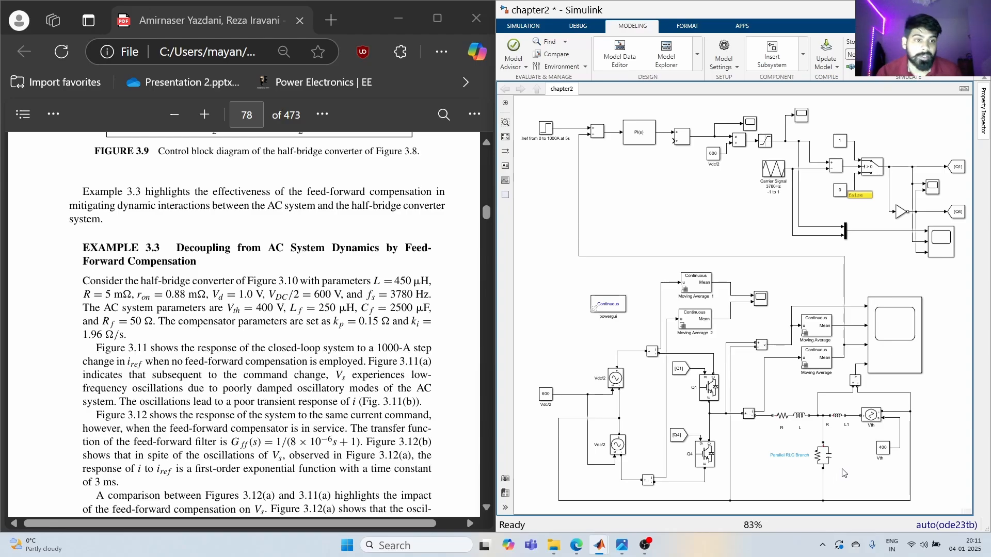
- Run the simulation without feed-forward and zoom the large scope's plots in on the current step at 5 s
key(ctrl+t)
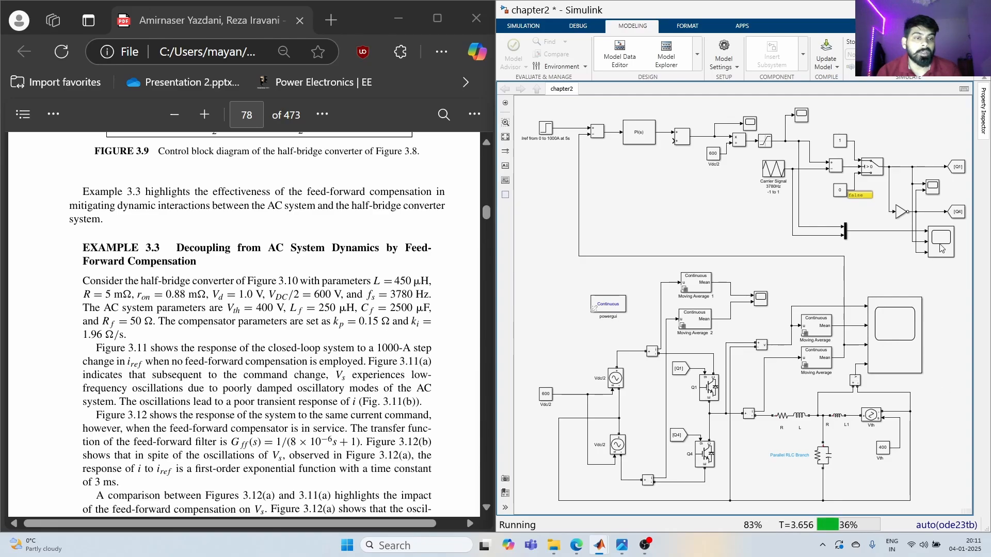
double_click(895, 333)
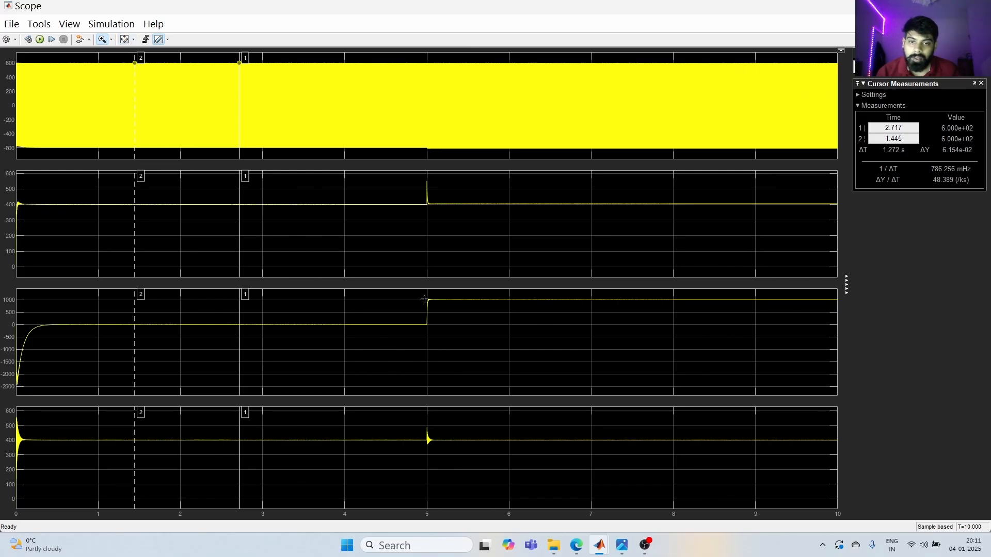
drag(422, 316, 432, 336)
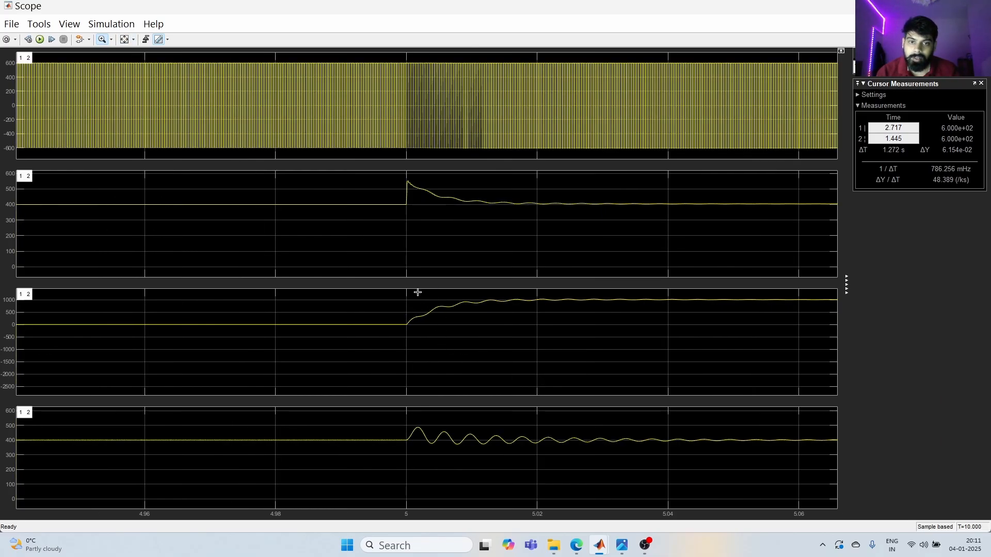
- Zoom the scope's current plot in on the step, covering about 0 to 1200 vertically and about 4.99 to 5.08 s
double_click(376, 293)
drag(426, 293, 438, 341)
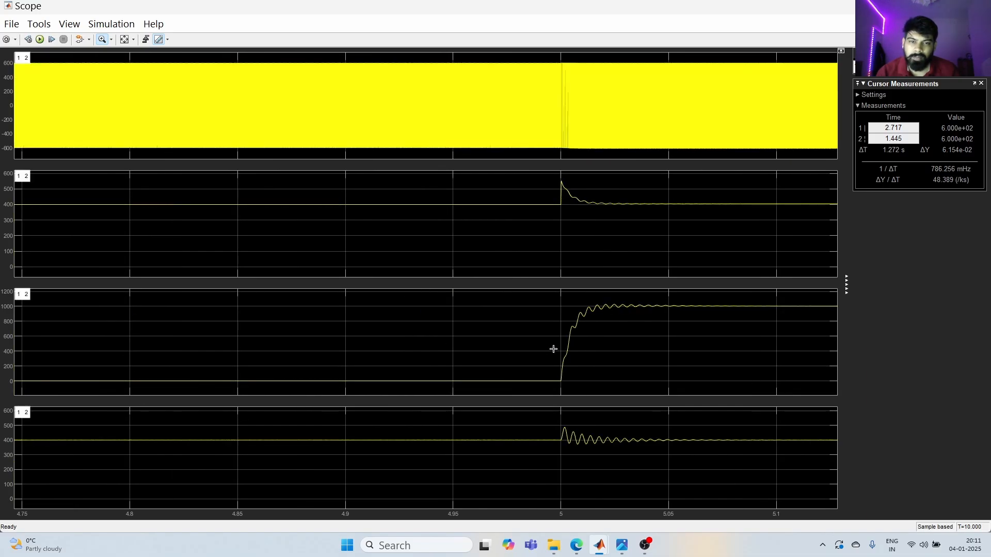
drag(535, 357, 731, 355)
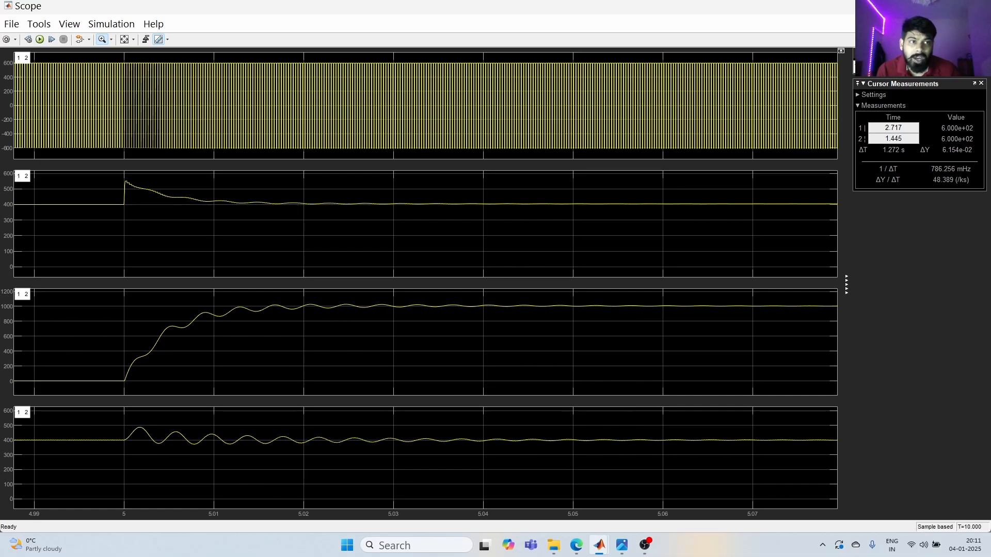
click(899, 7)
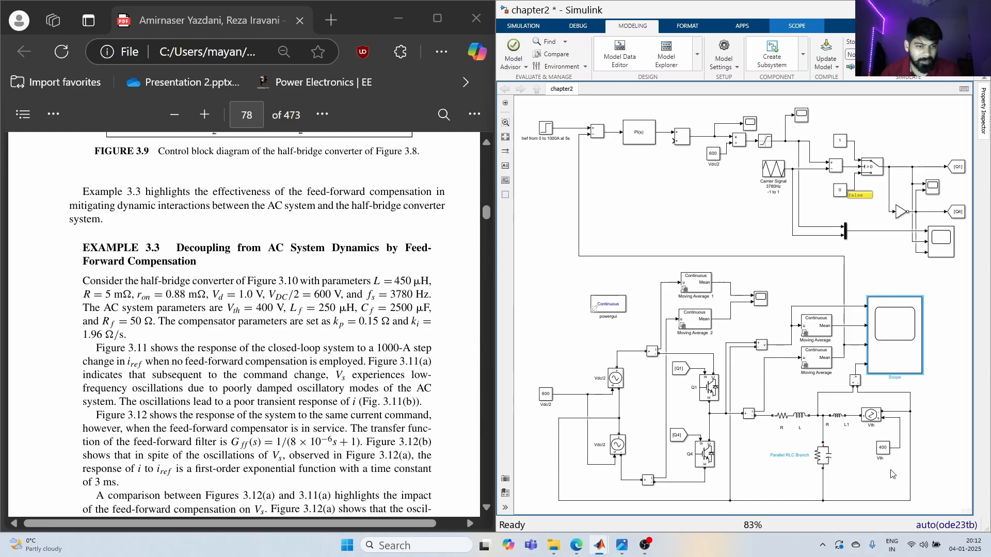
- Examine Example 3.3's text on the responses without and with feed-forward, and the AC system circuit diagram on PDF page 77
scroll(179, 384, down, 3)
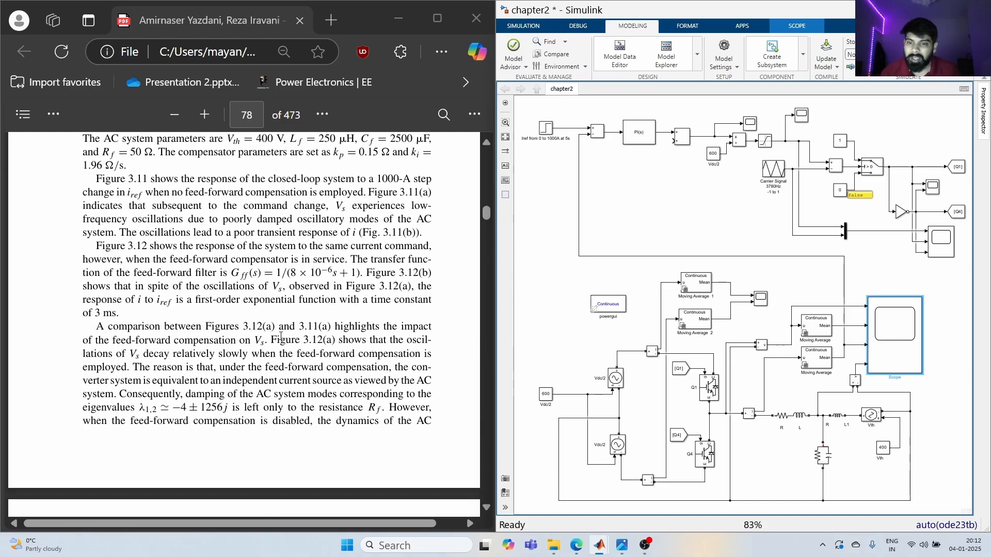
scroll(179, 385, up, 3)
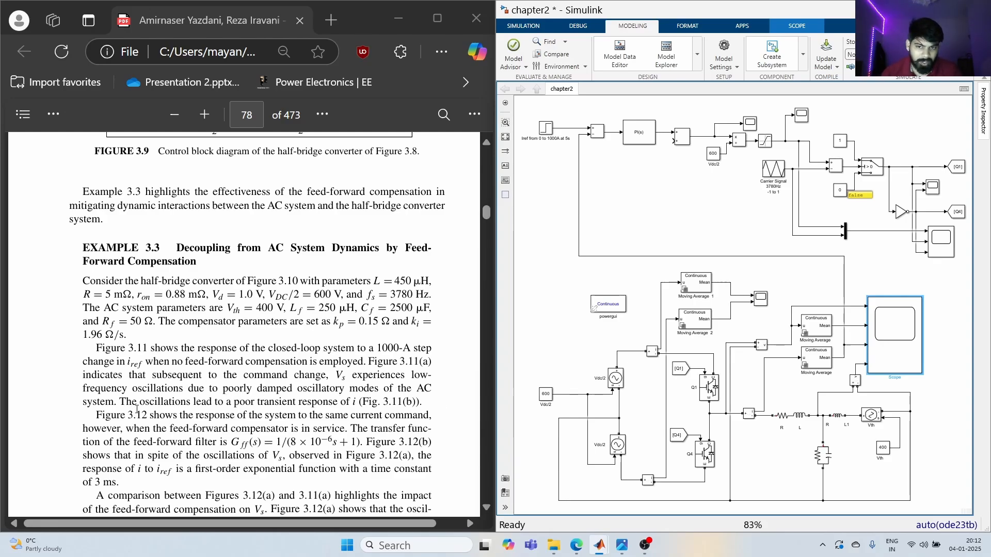
click(355, 402)
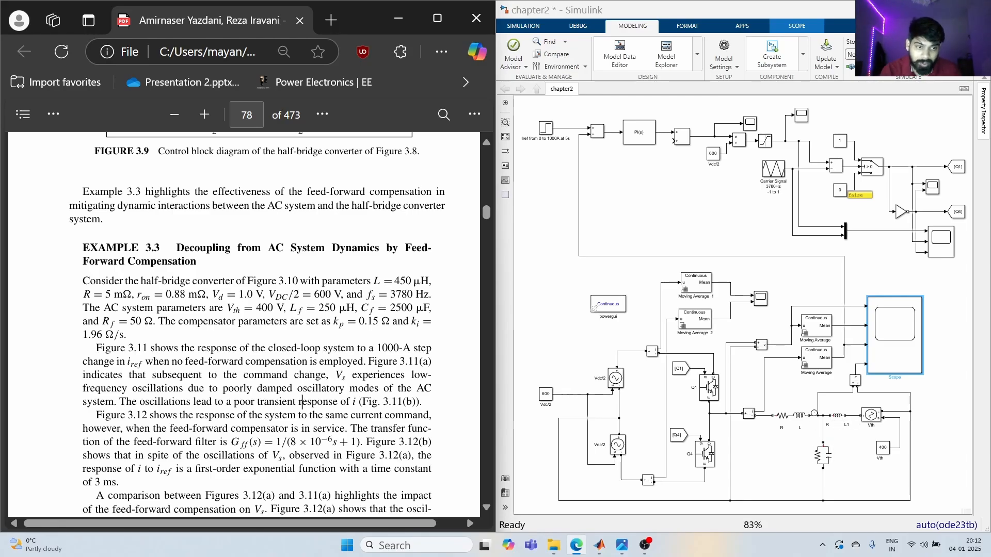
scroll(369, 391, down, 6)
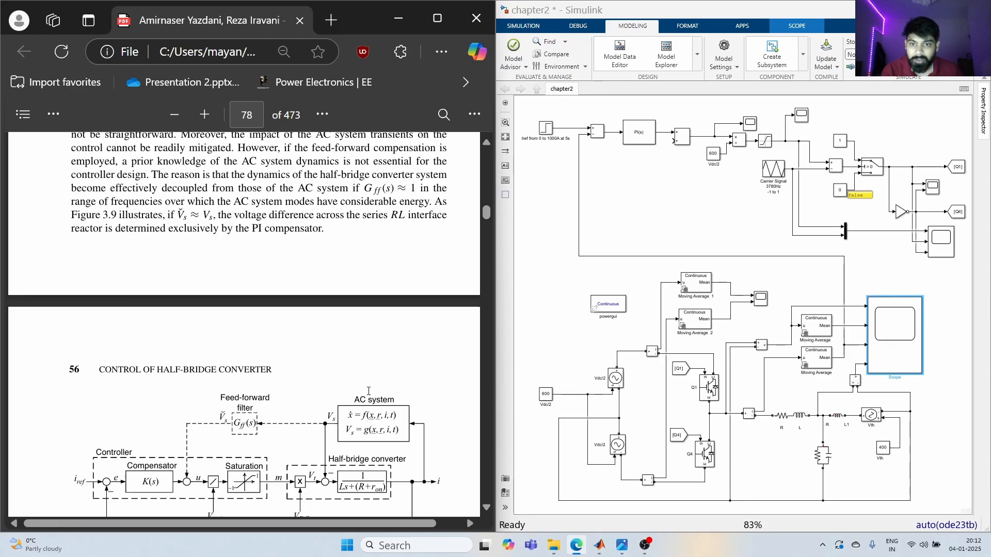
scroll(371, 395, up, 1)
scroll(380, 408, down, 7)
scroll(315, 355, up, 7)
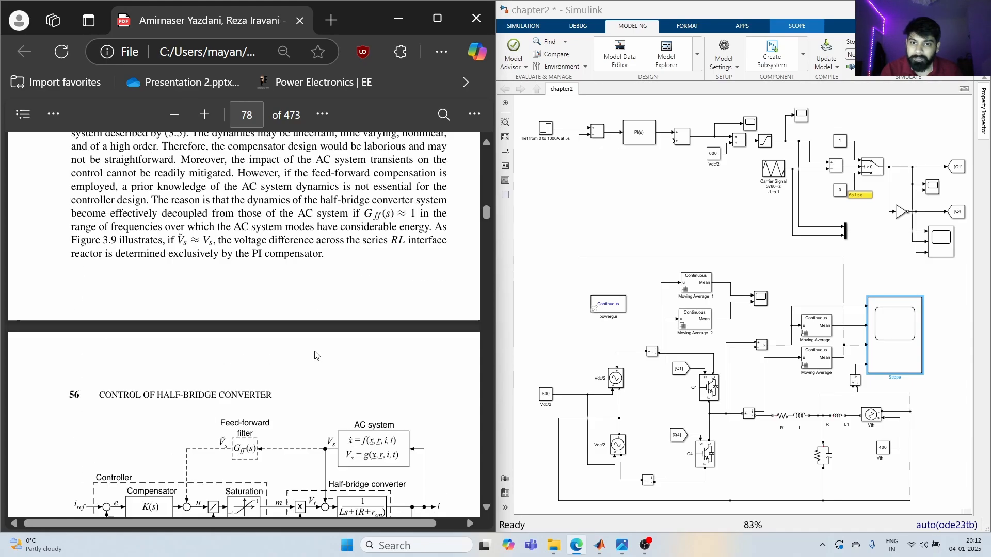
scroll(316, 355, up, 8)
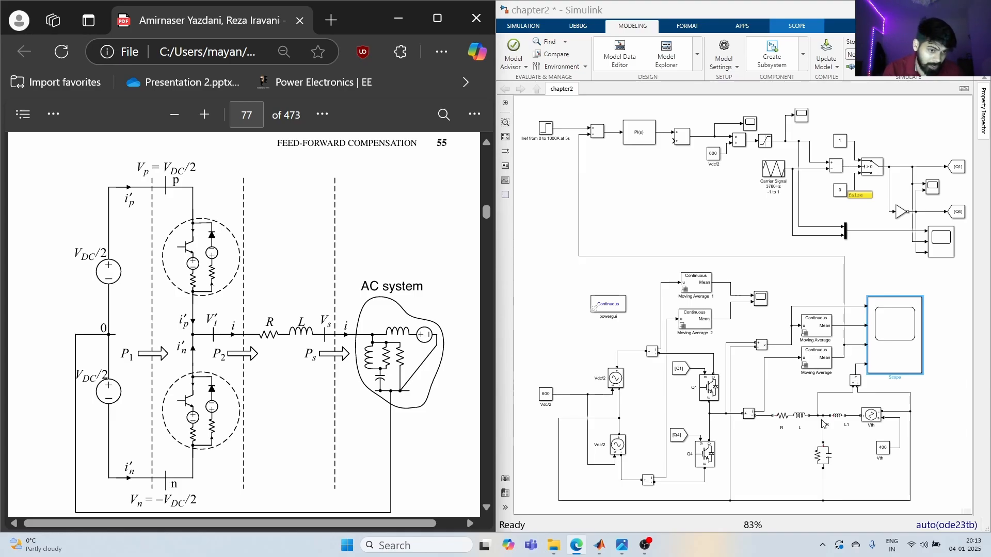
- Bring the large scope back up and zoom its fourth plot vertically around the voltage oscillations
click(572, 549)
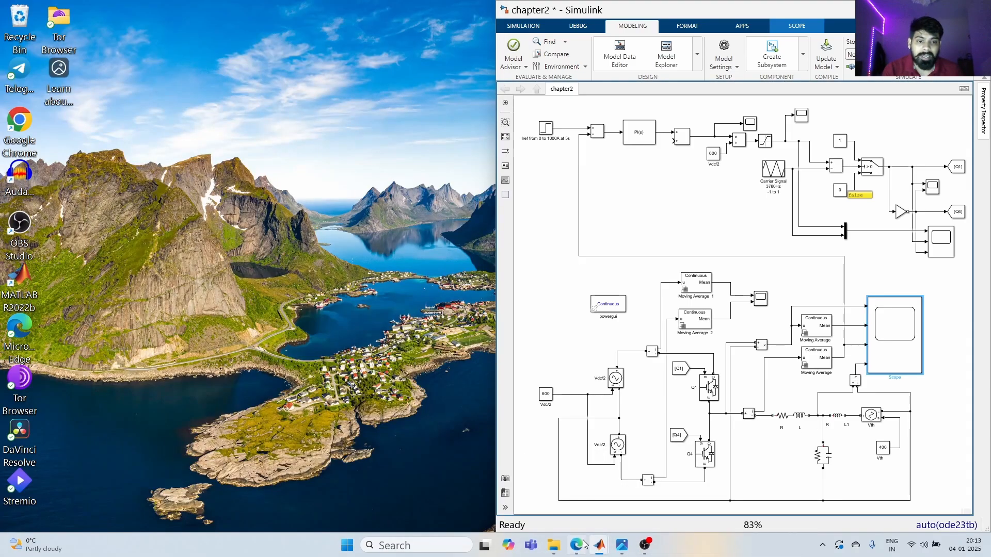
click(697, 498)
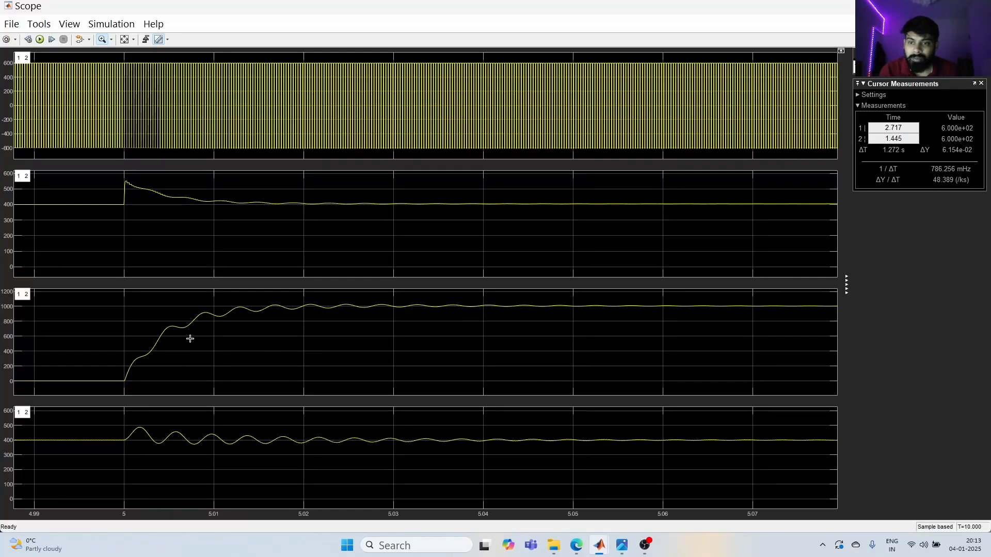
drag(220, 419, 221, 473)
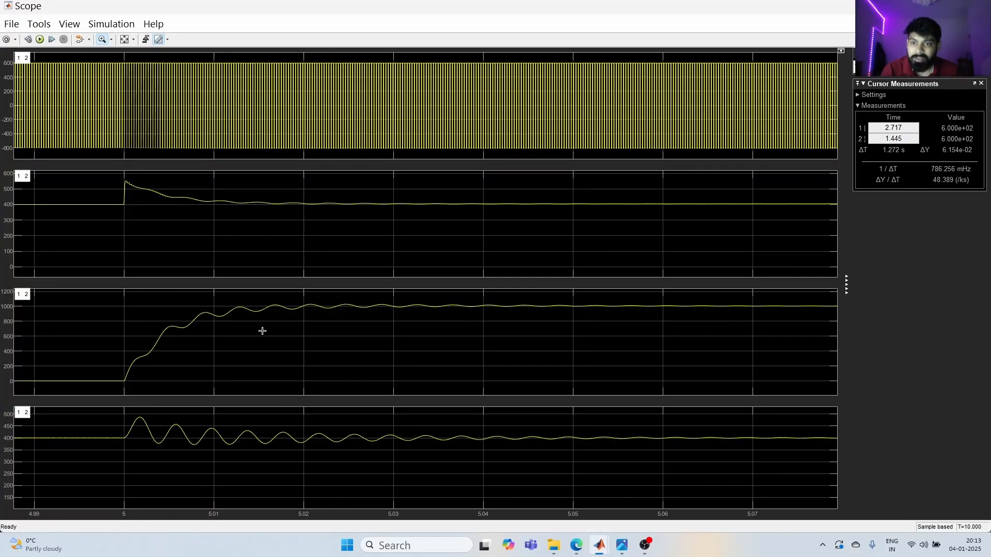
click(926, 7)
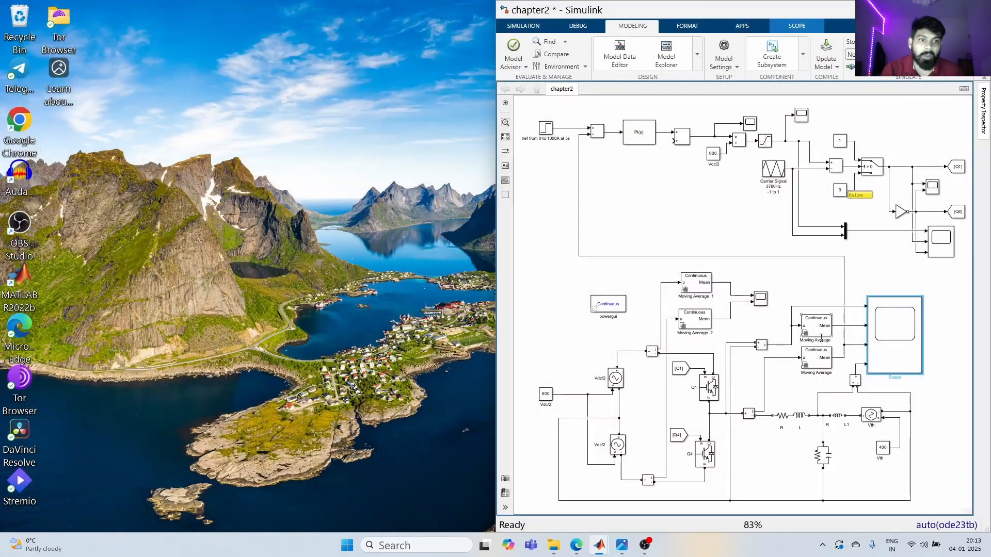
- Switch to the book PDF and compare Figure 3.9's feed-forward control diagram with the Simulink model's controller and RL output branch
mouse_move(577, 546)
click(554, 507)
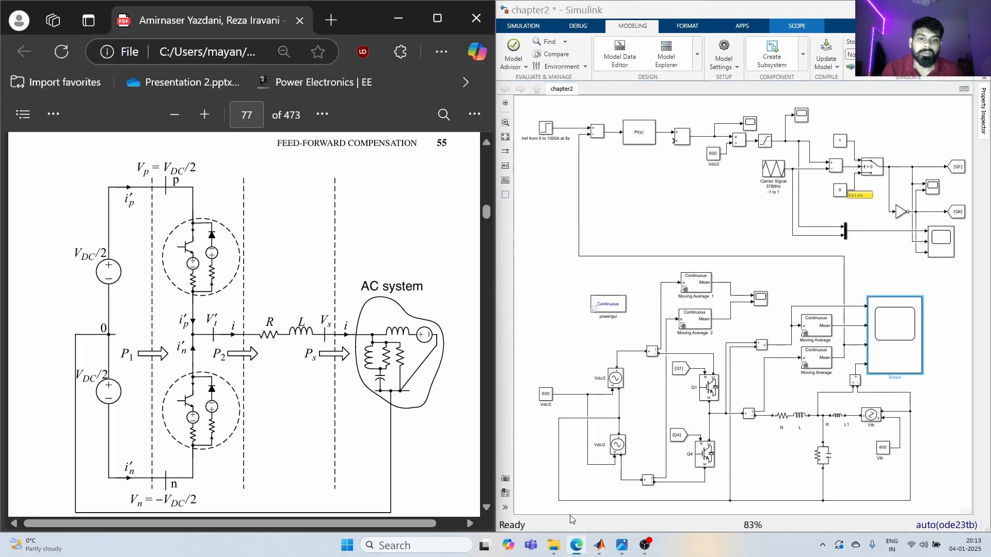
scroll(803, 398, down, 2)
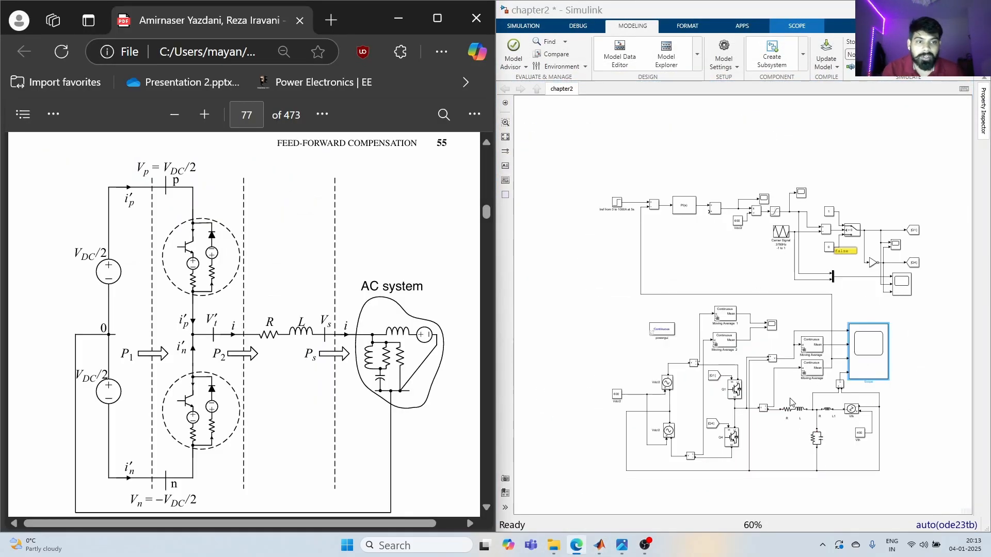
key(Page_Down)
scroll(385, 329, up, 5)
scroll(385, 328, up, 5)
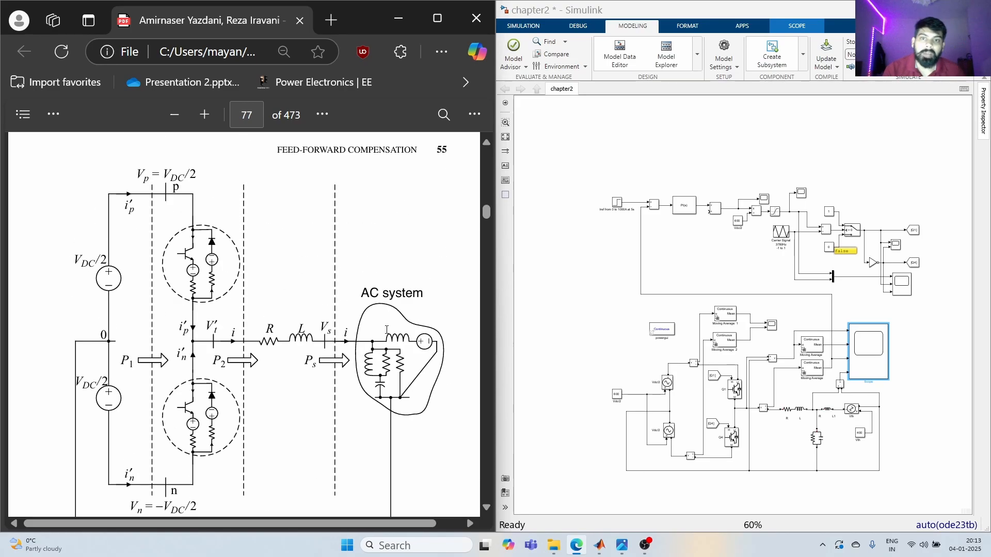
key(Page_Down)
scroll(377, 336, up, 2)
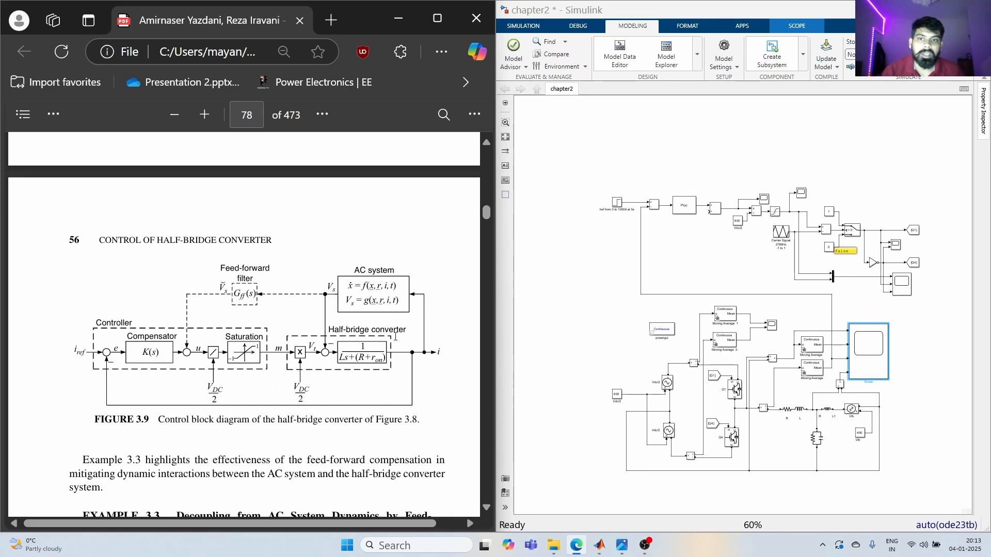
click(795, 268)
scroll(786, 382, up, 2)
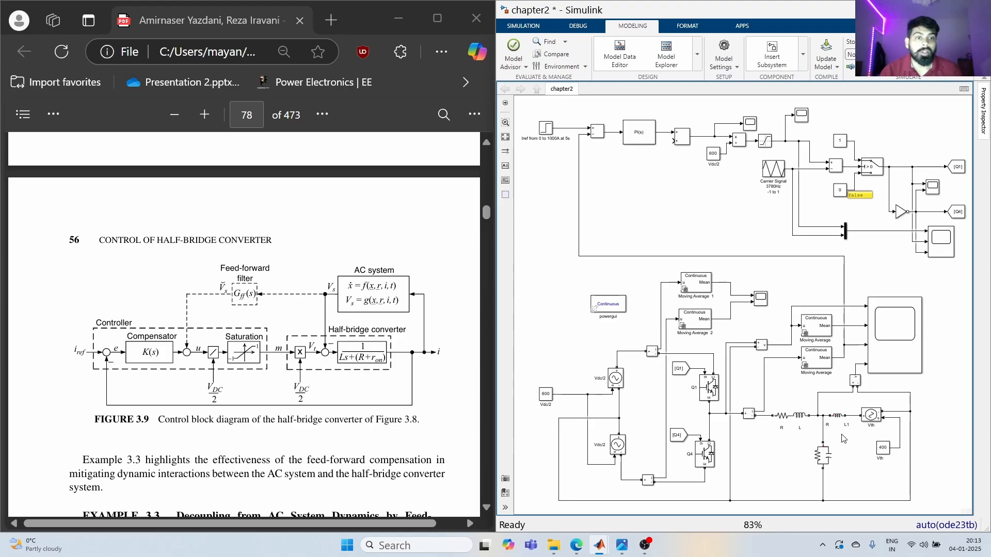
click(783, 417)
click(786, 439)
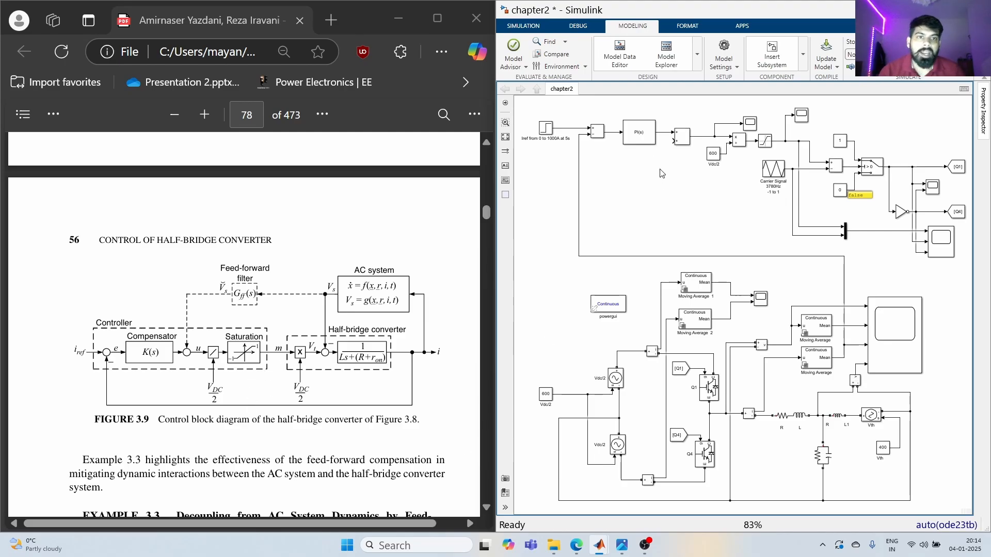
- Copy the Vdc/2 constant beneath the PI controller and connect it to the free input of the following sum block
drag(715, 158, 645, 175)
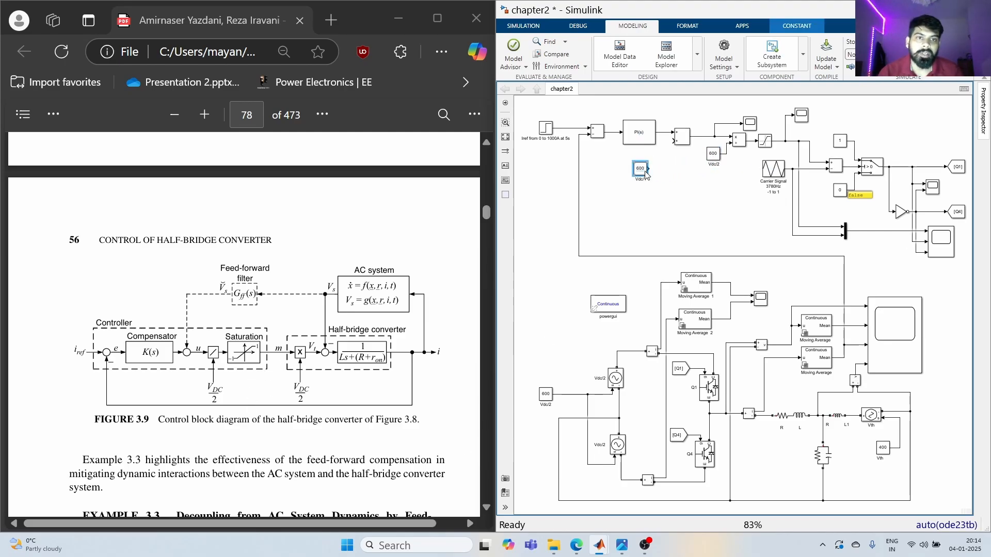
click(645, 172)
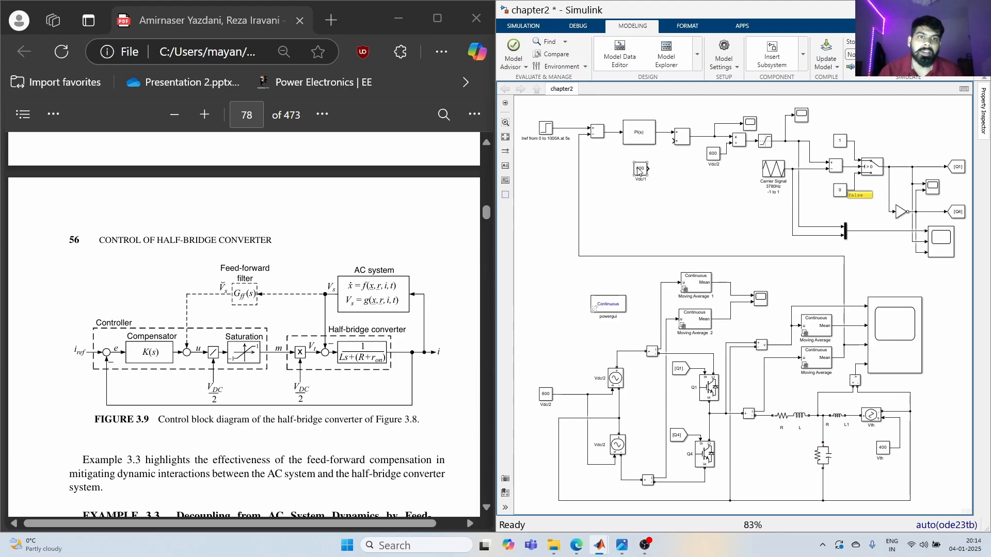
drag(649, 168, 675, 140)
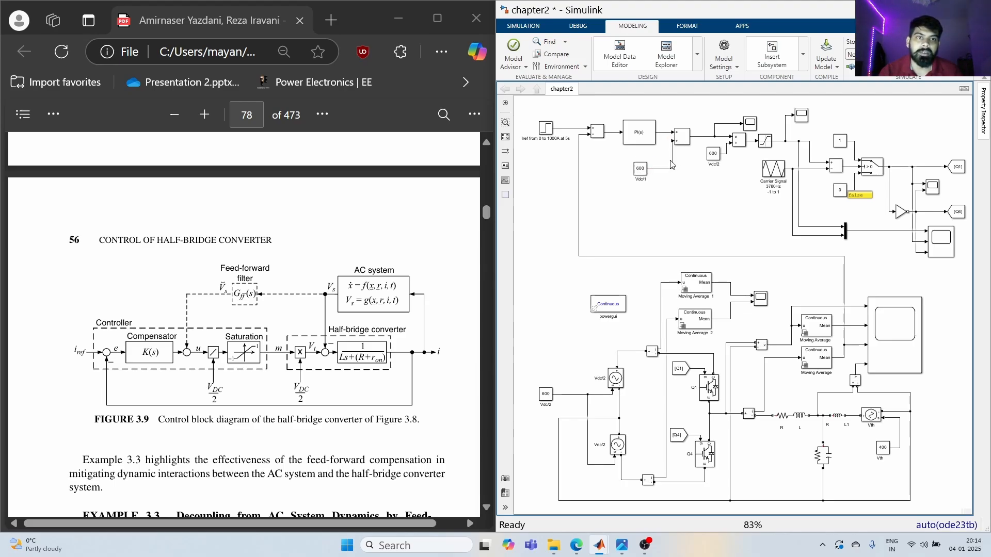
drag(644, 171, 643, 165)
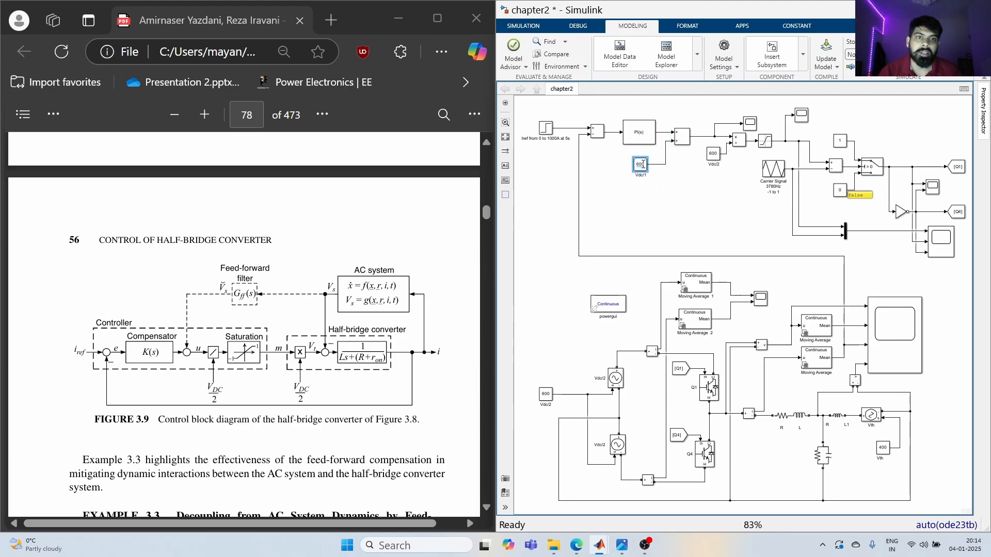
- Set the copied feed-forward constant's value to 400
double_click(642, 164)
text(40)
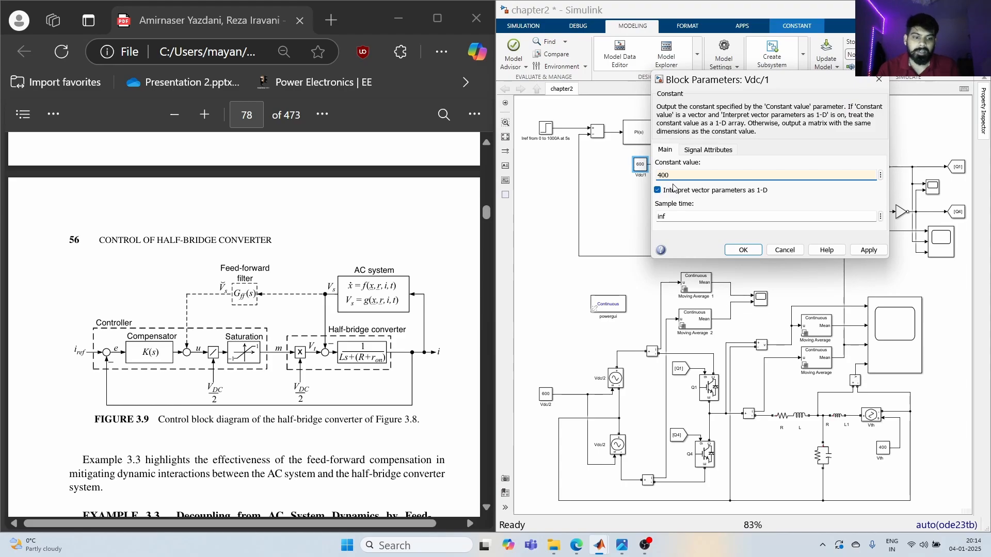
text(0)
key(Return)
click(672, 210)
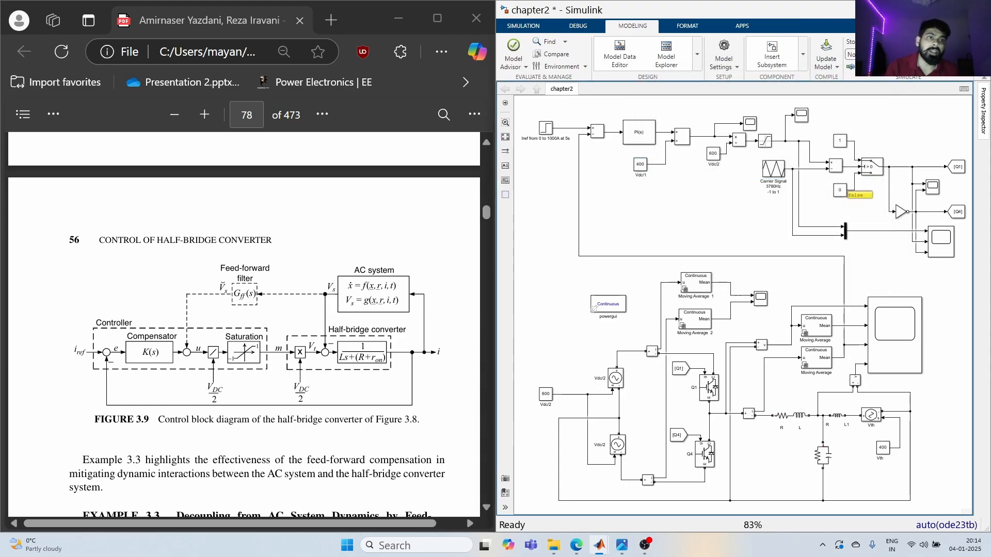
- Run the simulation with the constant feed-forward and zoom the large scope's current plot in on the step at 5 s
click(928, 49)
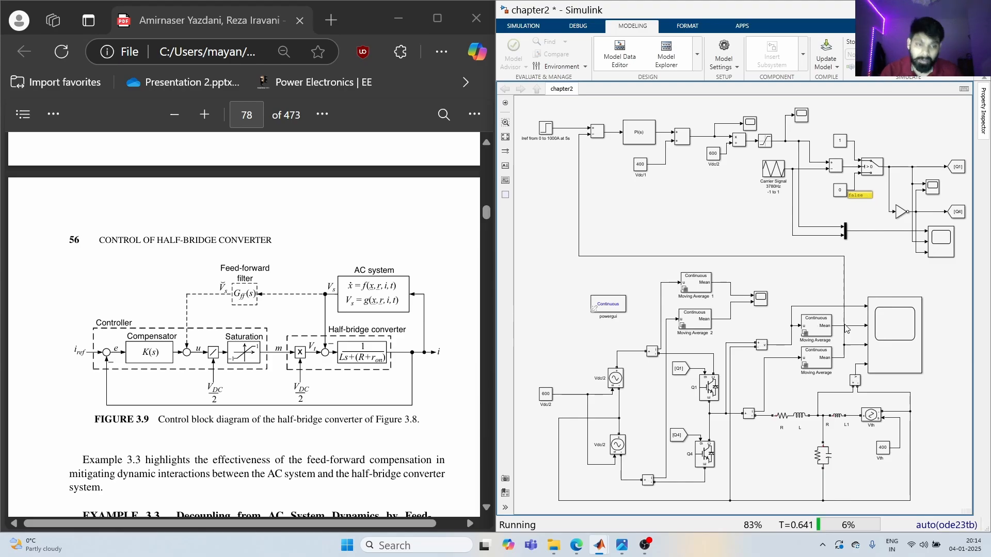
double_click(895, 348)
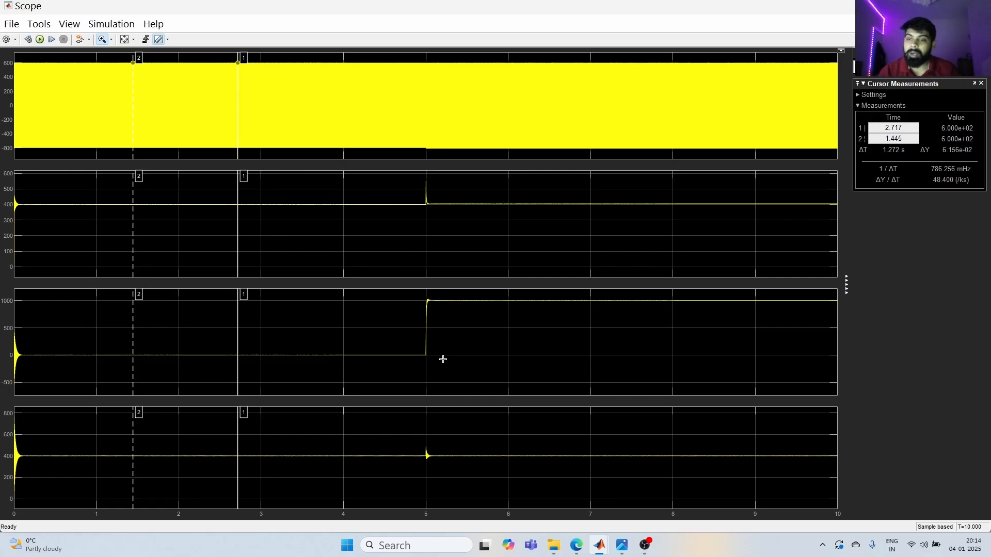
drag(34, 357, 5, 361)
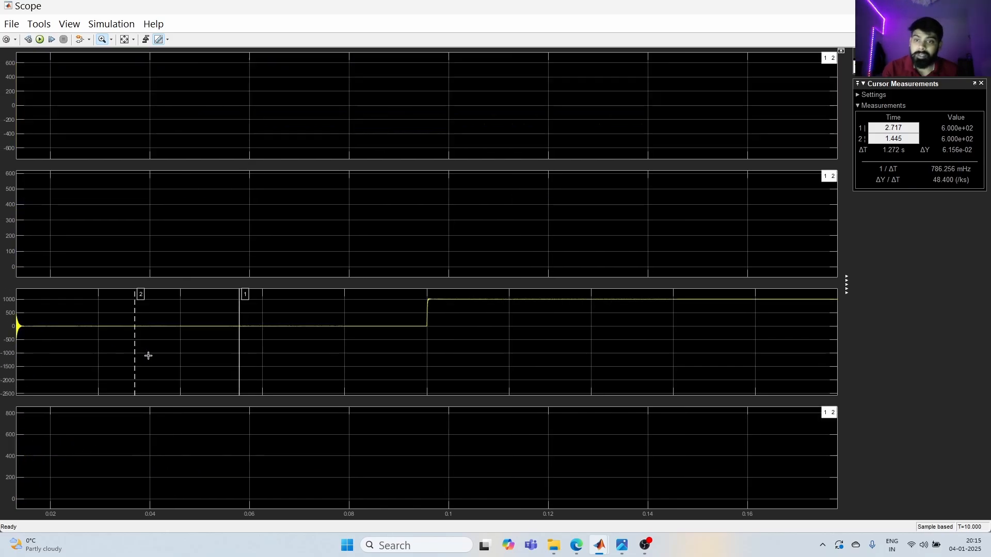
drag(421, 297, 437, 331)
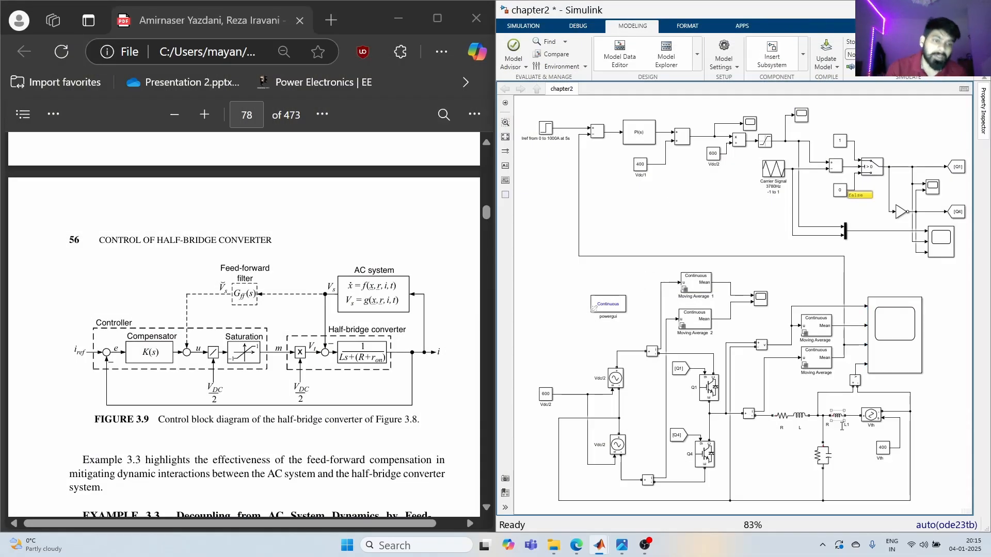
- Delete the 400 feed-forward constant and its line into the sum block after the PI controller
click(842, 426)
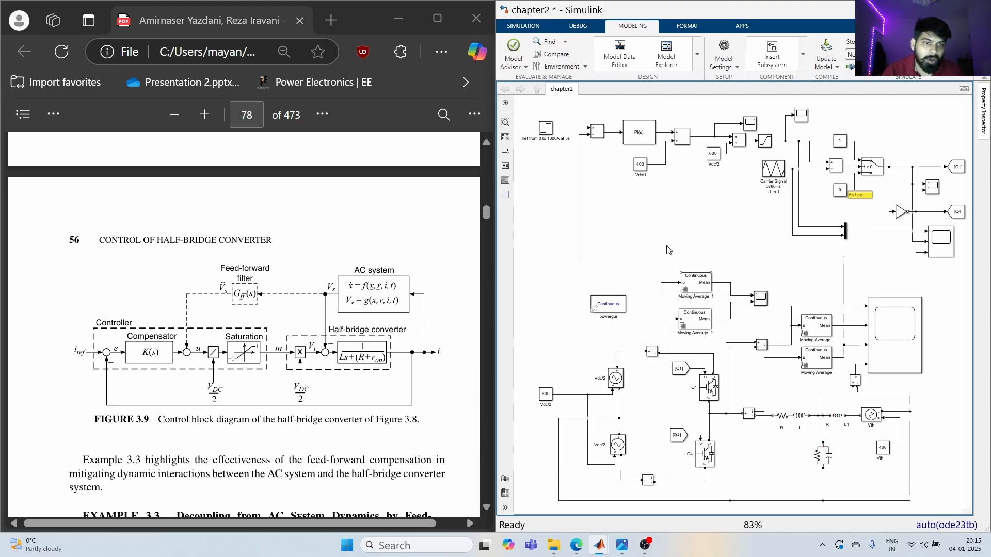
drag(641, 165, 663, 161)
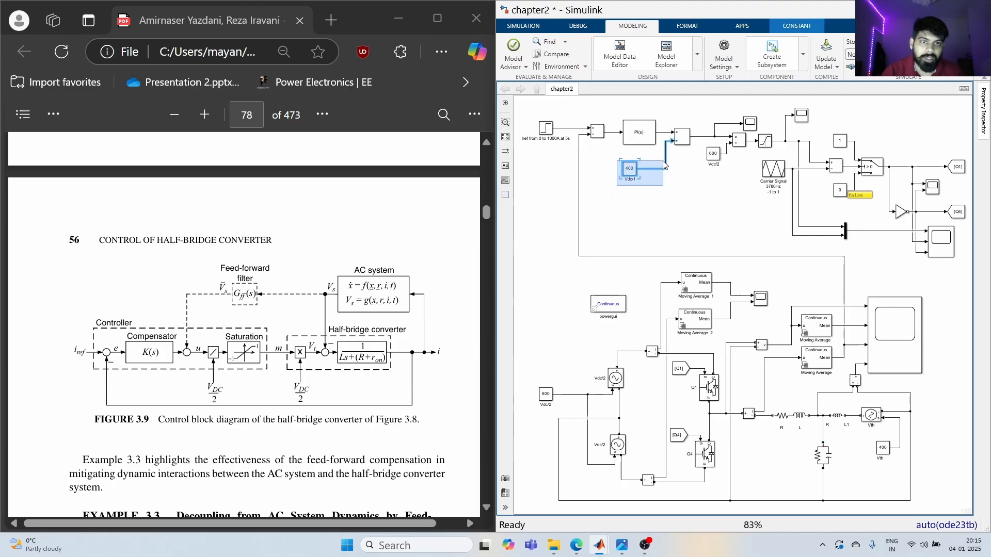
key(Delete)
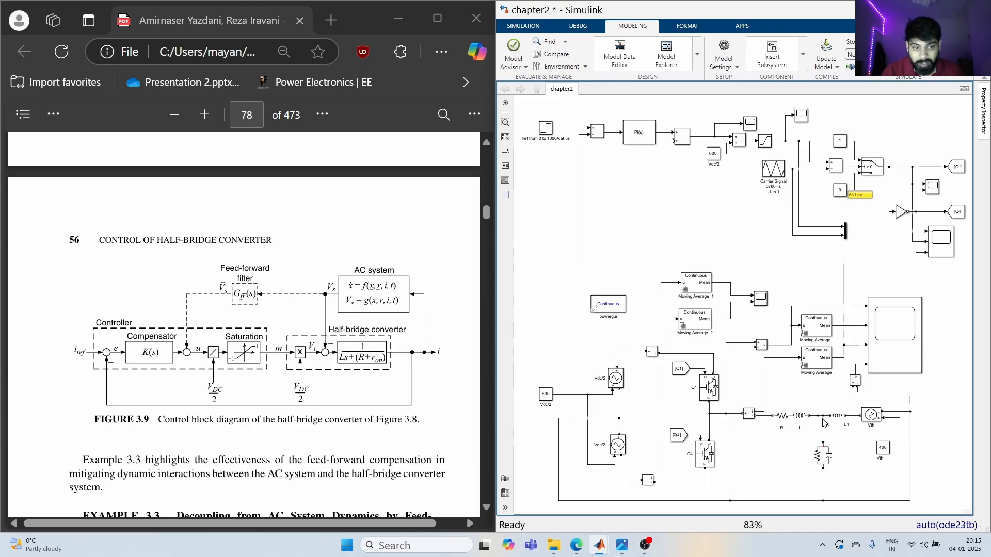
- Check the node between the two RL branches and switch to the photo IMG_2580.jpg with the handwritten Vs derivation
click(802, 427)
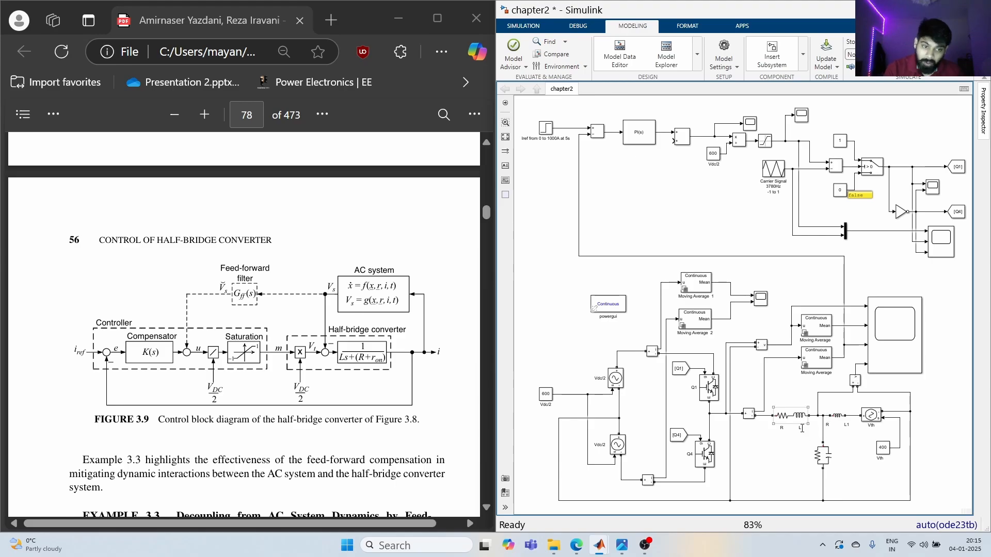
click(824, 422)
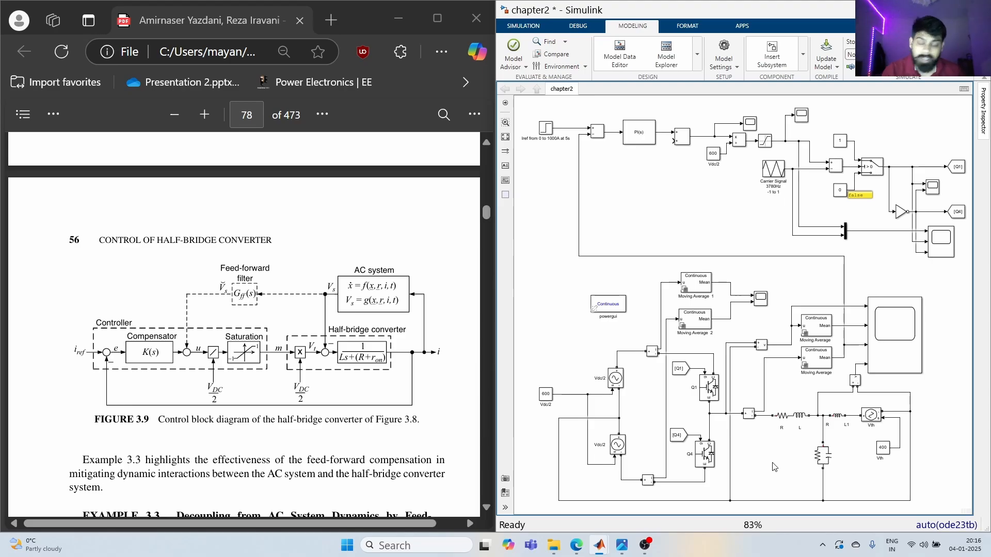
click(627, 551)
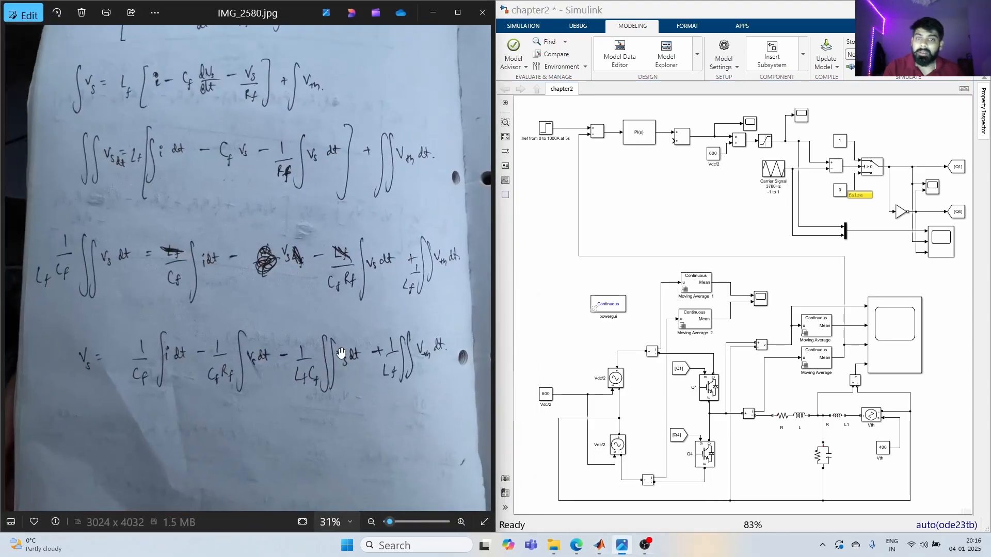
- Examine the final Vs equation and its integral terms in the handwritten derivation photo
scroll(248, 403, up, 3)
scroll(248, 403, down, 1)
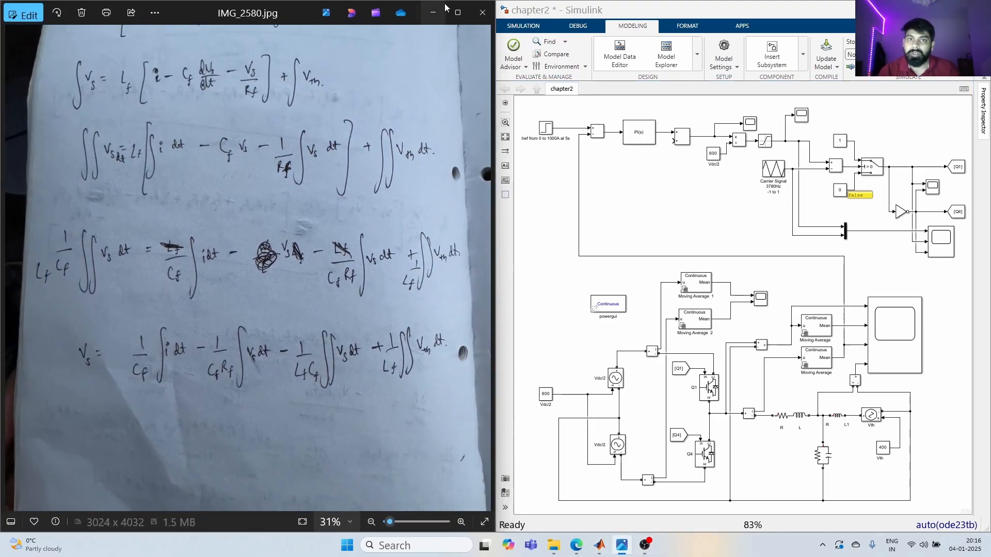
click(458, 13)
scroll(476, 419, up, 3)
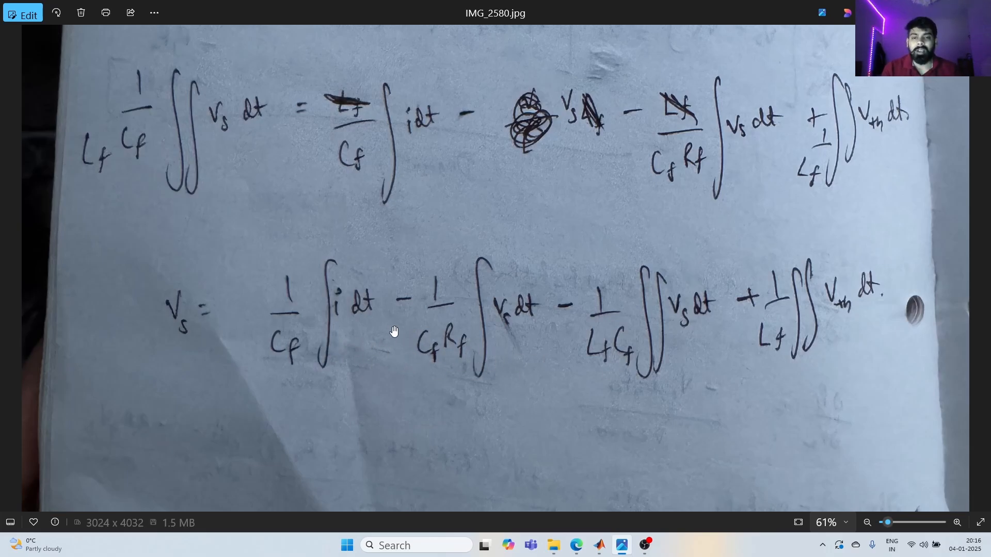
scroll(394, 332, down, 2)
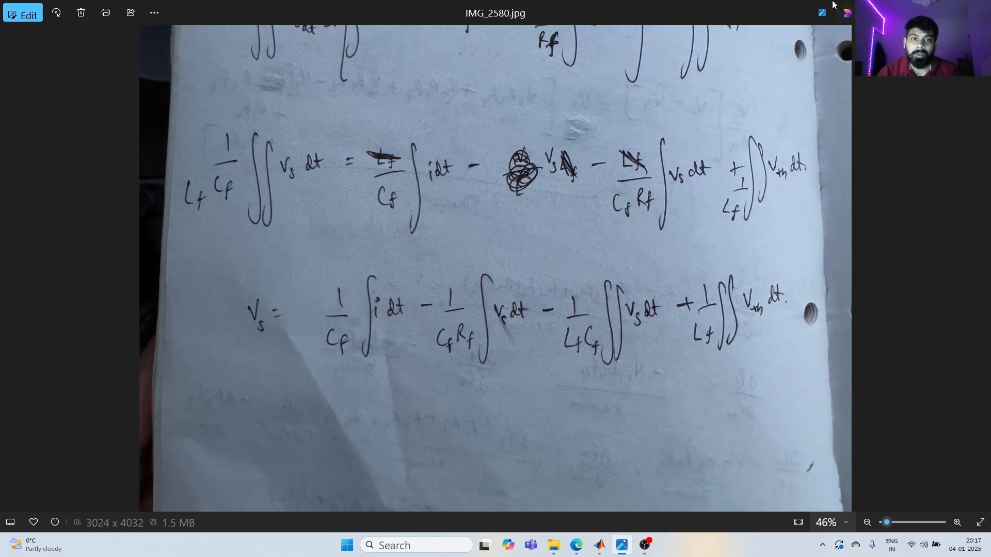
drag(661, 10, 2, 90)
scroll(287, 250, down, 3)
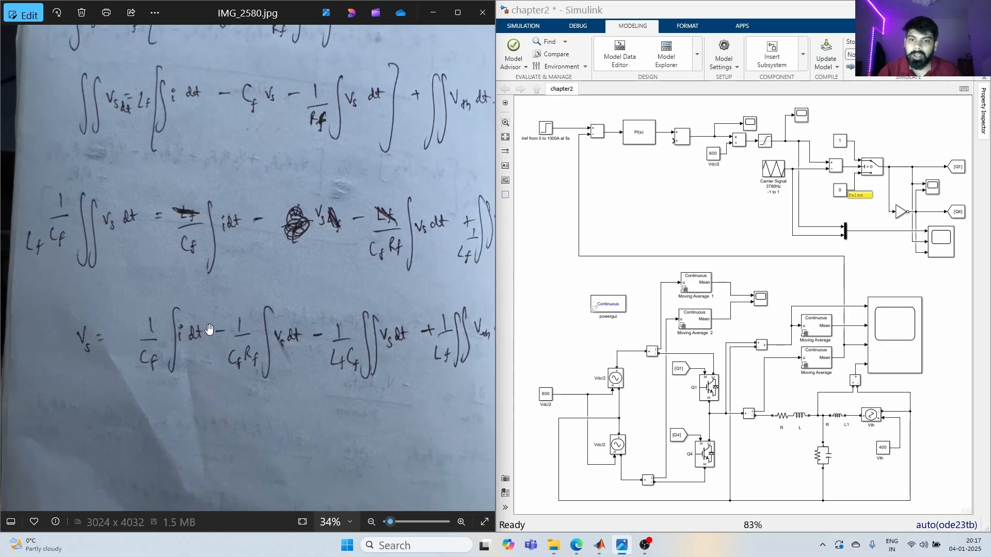
scroll(251, 392, up, 1)
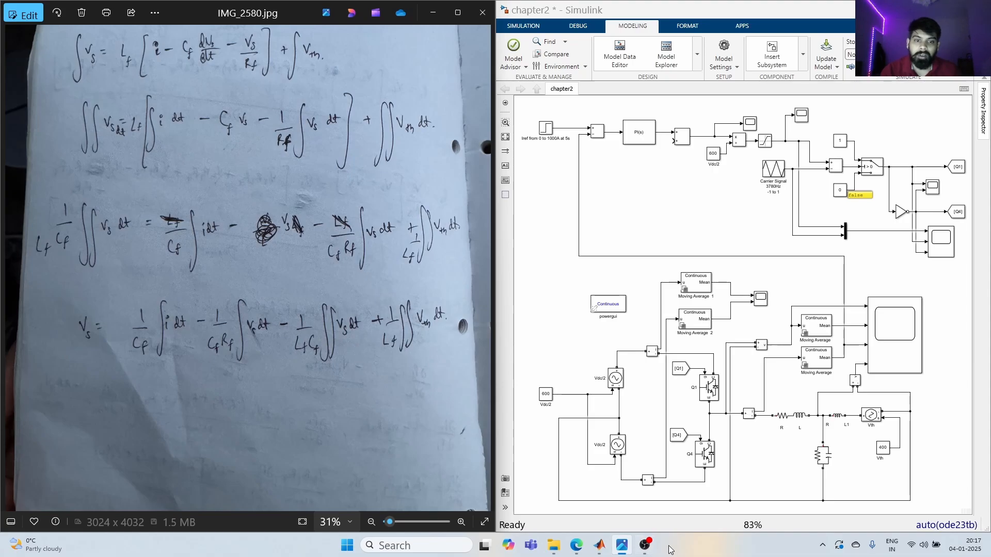
- Switch to the textbook PDF, examine the feed-forward path in Figure 3.9 on page 56, and return to the derivation photo
key(alt+Tab)
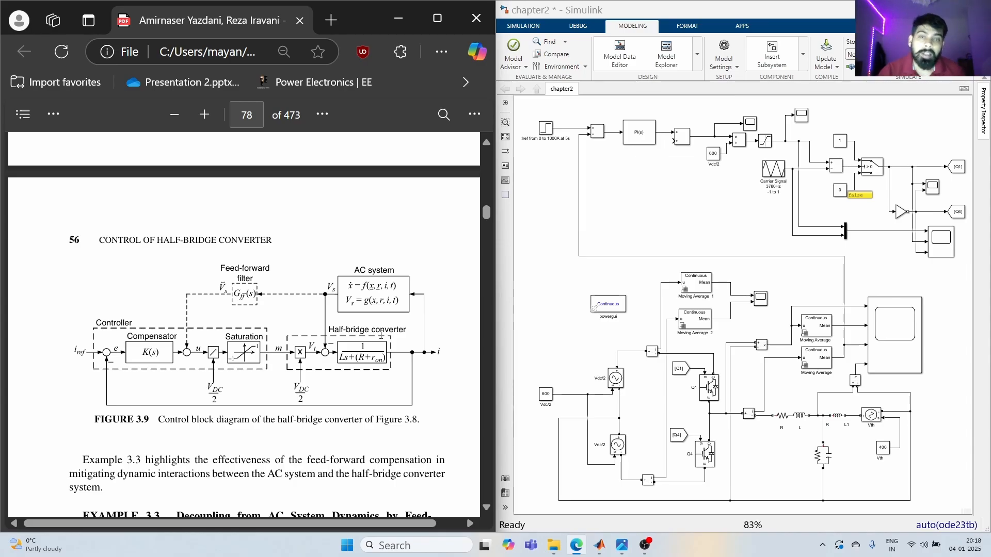
scroll(351, 356, up, 4)
scroll(340, 346, down, 4)
scroll(318, 323, up, 8)
scroll(319, 323, down, 10)
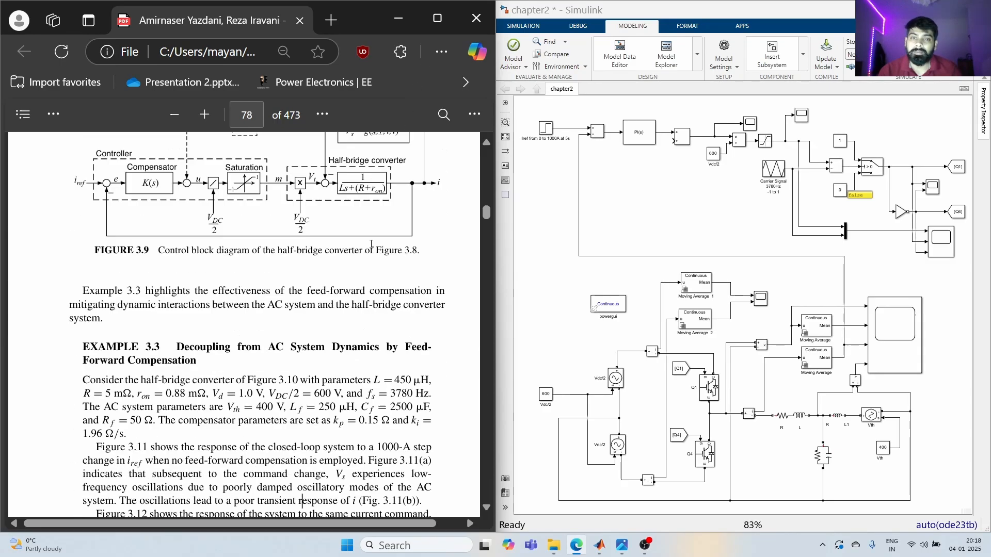
scroll(326, 304, up, 6)
scroll(330, 289, down, 2)
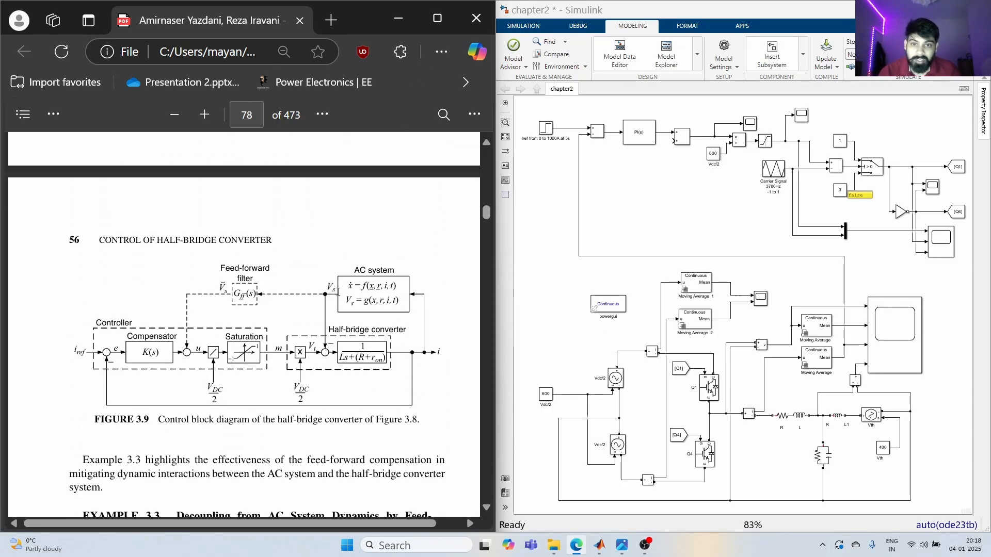
click(622, 546)
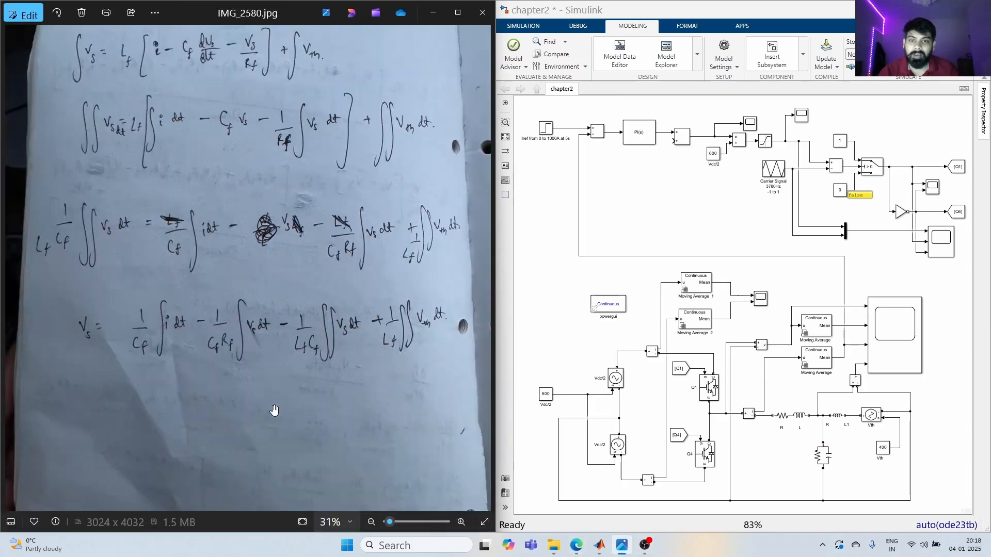
- Add a Subsystem block in the empty area below the PI controller and open it
click(637, 242)
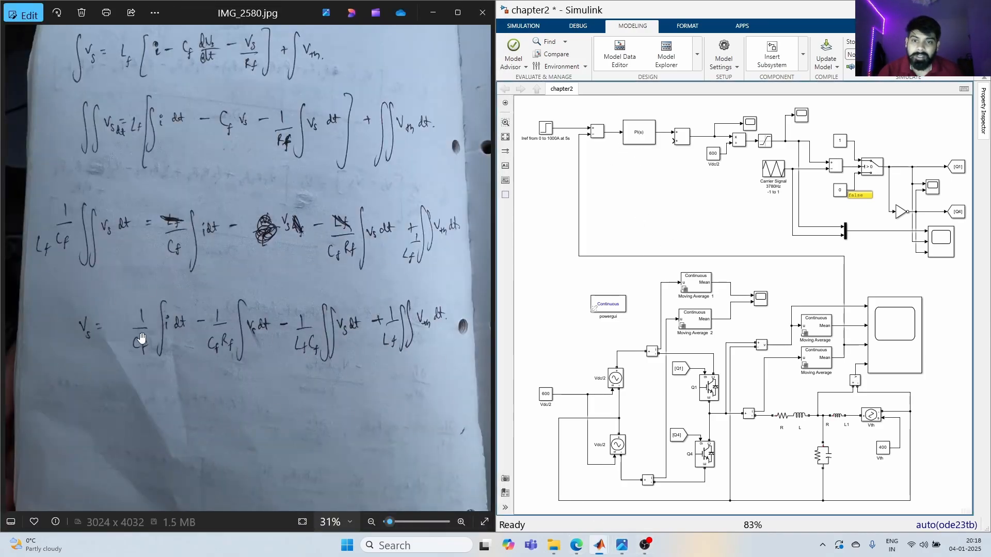
double_click(623, 187)
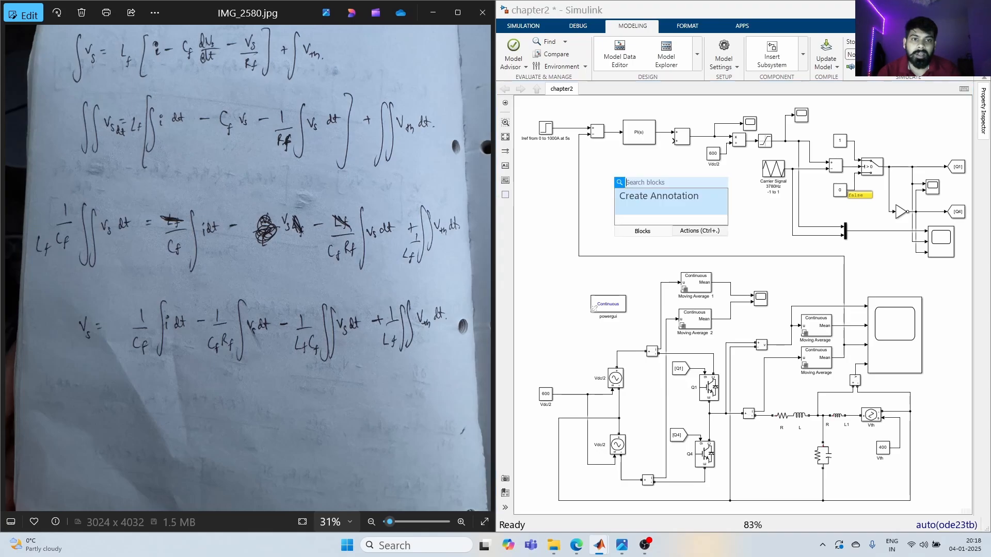
text(cons)
key(Return)
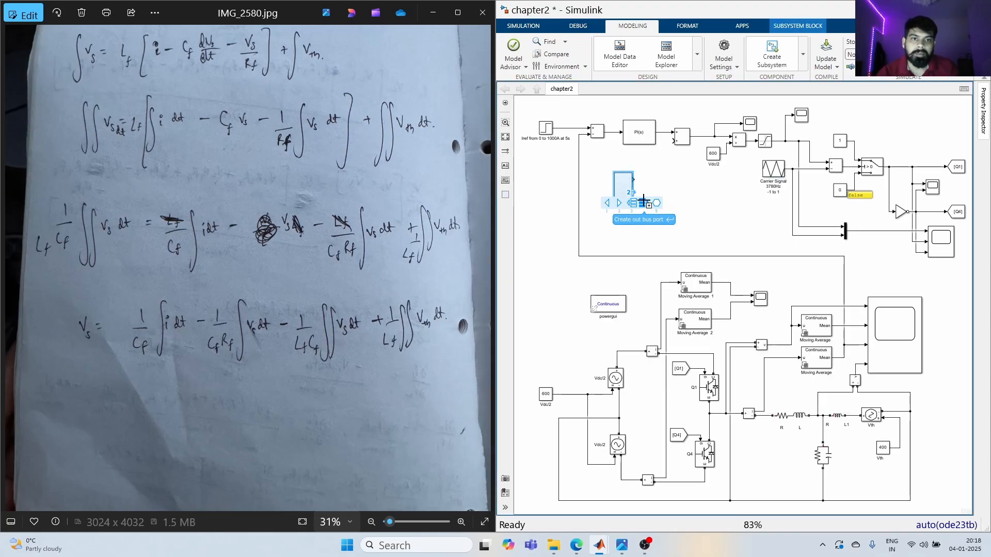
click(663, 228)
double_click(624, 187)
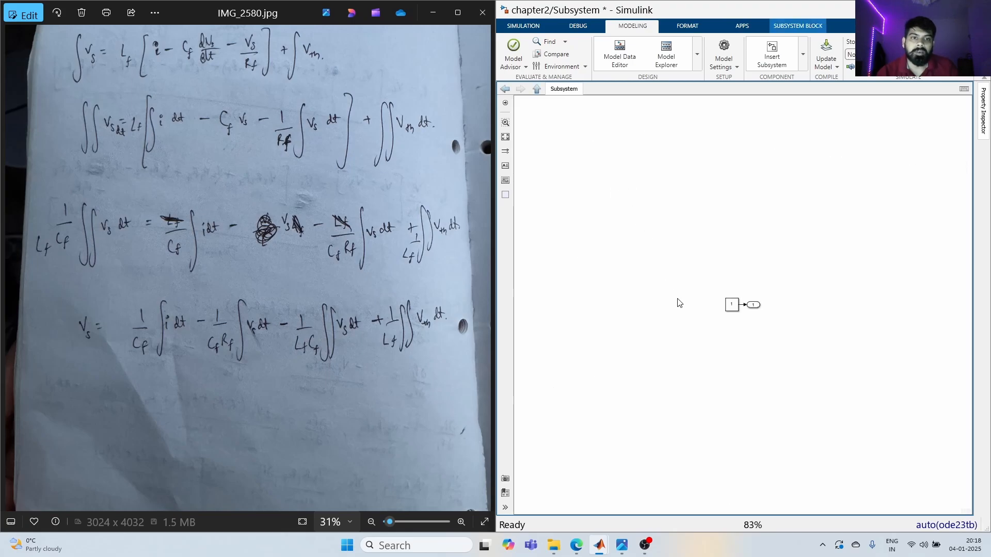
- Delete the default constant inside the subsystem, move the outport farther along and name it Vs
click(729, 302)
key(Delete)
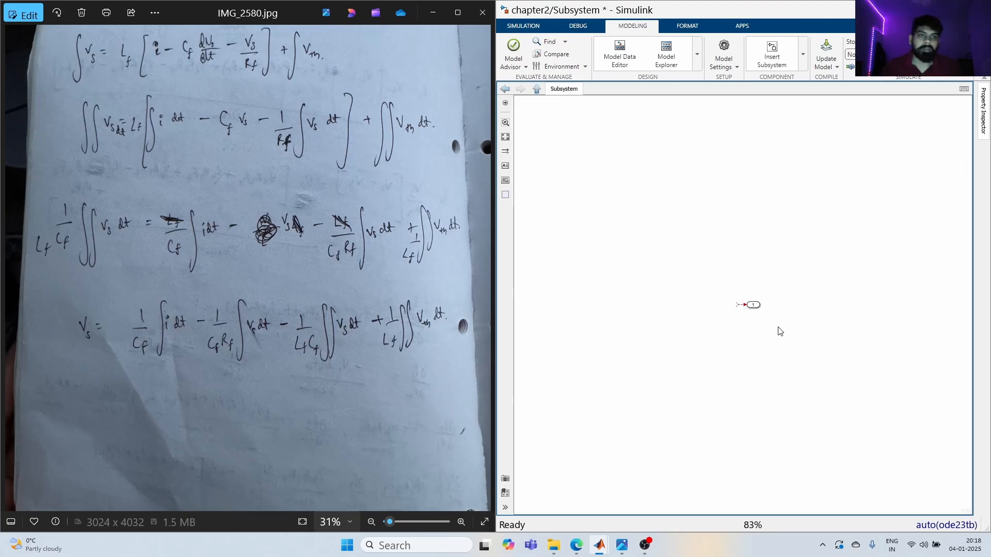
drag(755, 310, 821, 334)
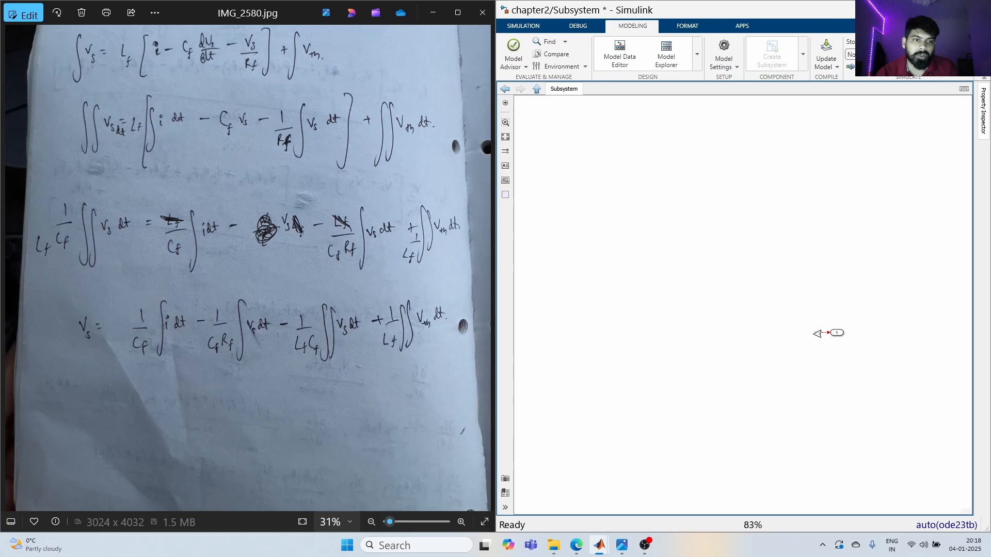
click(842, 339)
double_click(842, 340)
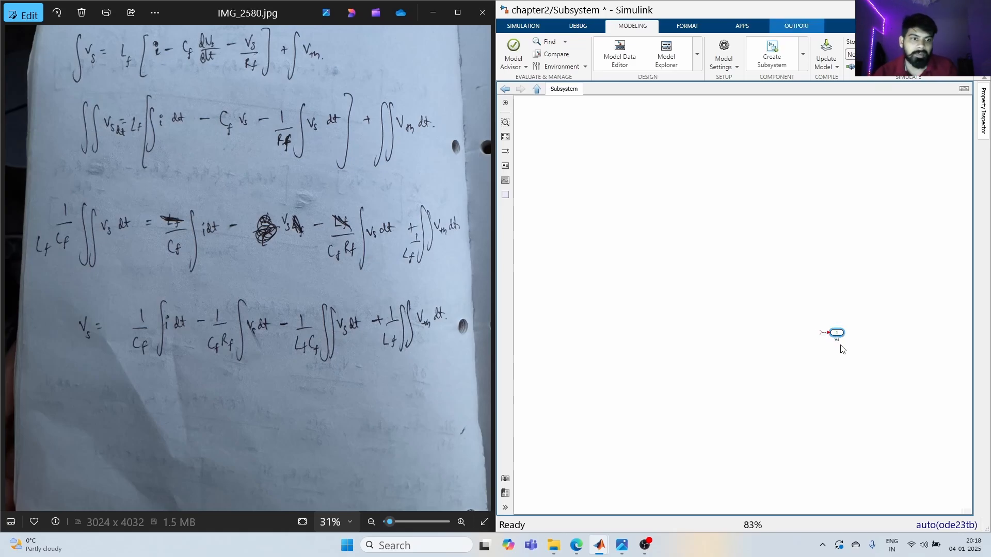
click(783, 347)
- Add an Inport block opposite the Vs outport and name it i
double_click(666, 332)
text(inpo)
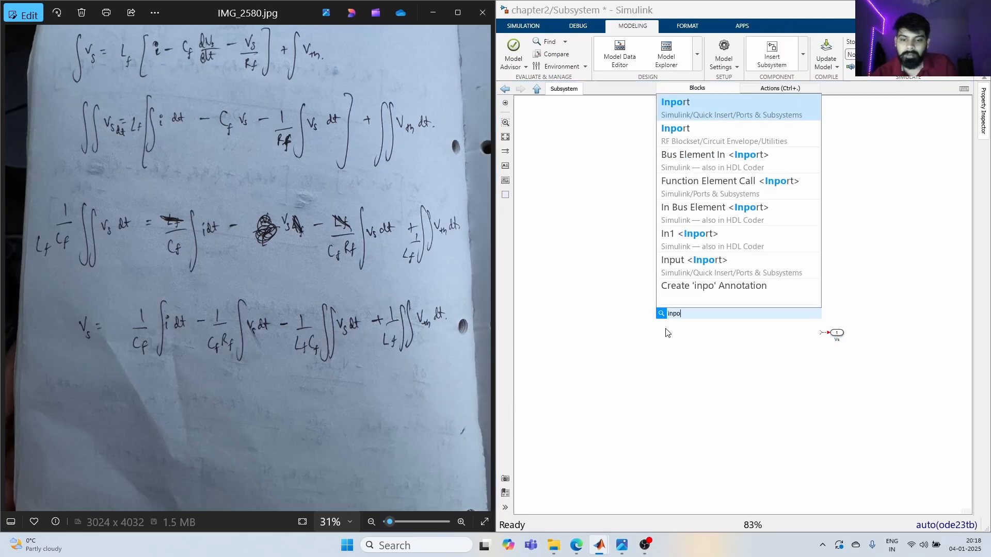
text(t)
key(BackSpace)
key(BackSpace)
text(rt)
key(BackSpace)
key(BackSpace)
text(p)
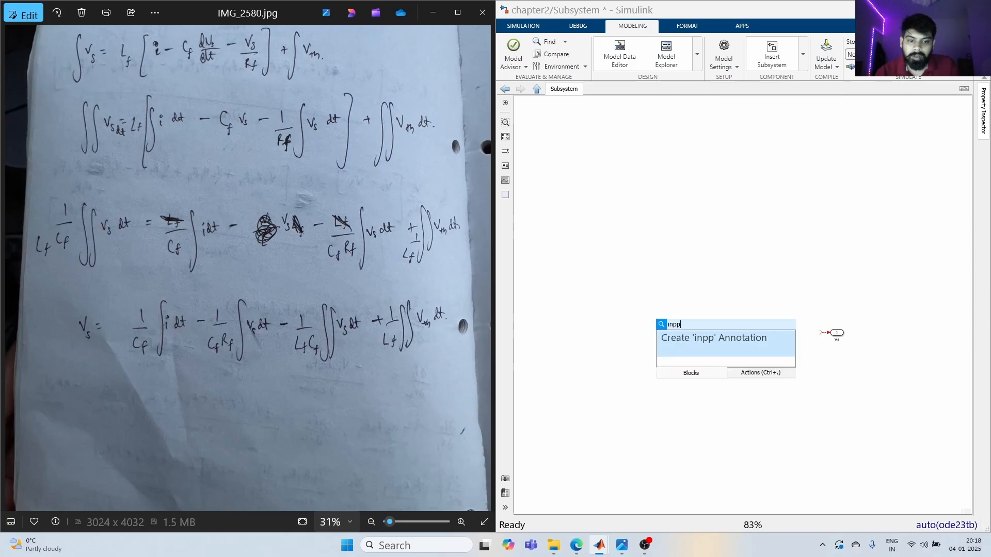
key(BackSpace)
text(ort)
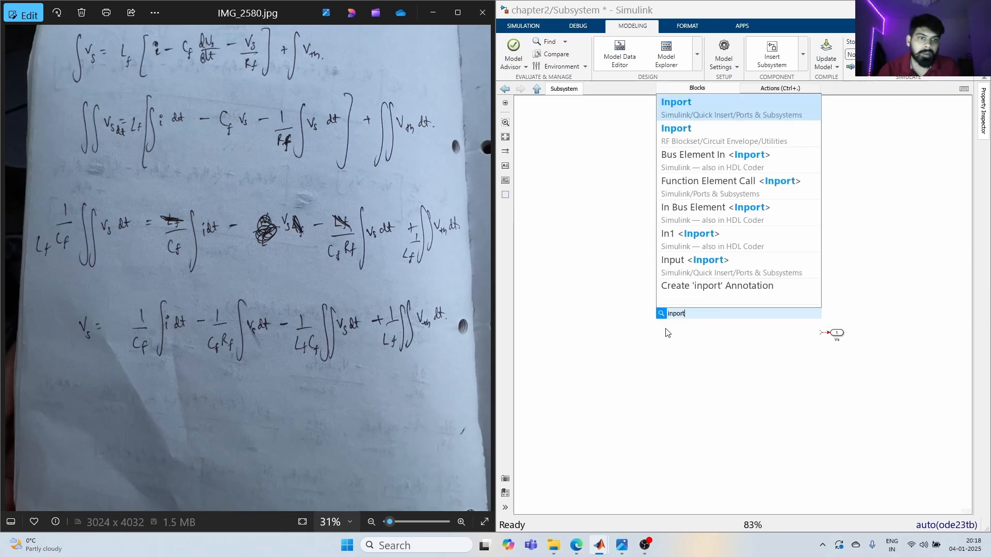
key(Return)
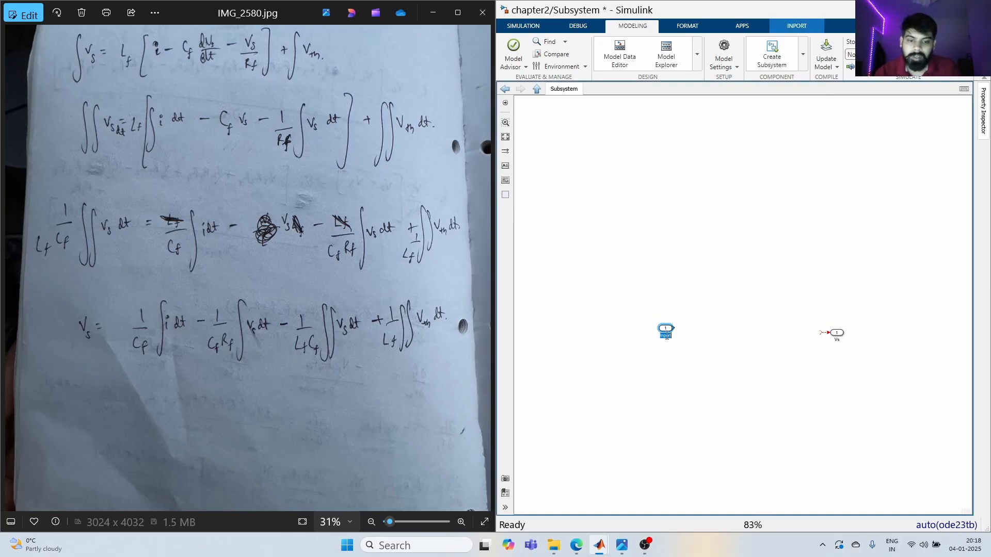
click(684, 408)
scroll(735, 385, up, 3)
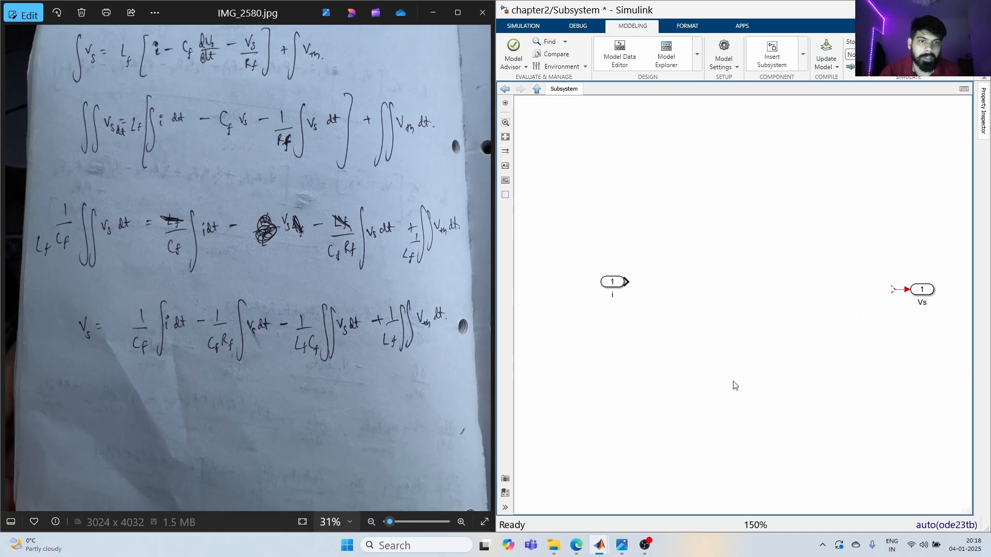
- Spread the i inport and Vs outport farther apart and align them on one horizontal line
click(949, 293)
drag(607, 282, 557, 291)
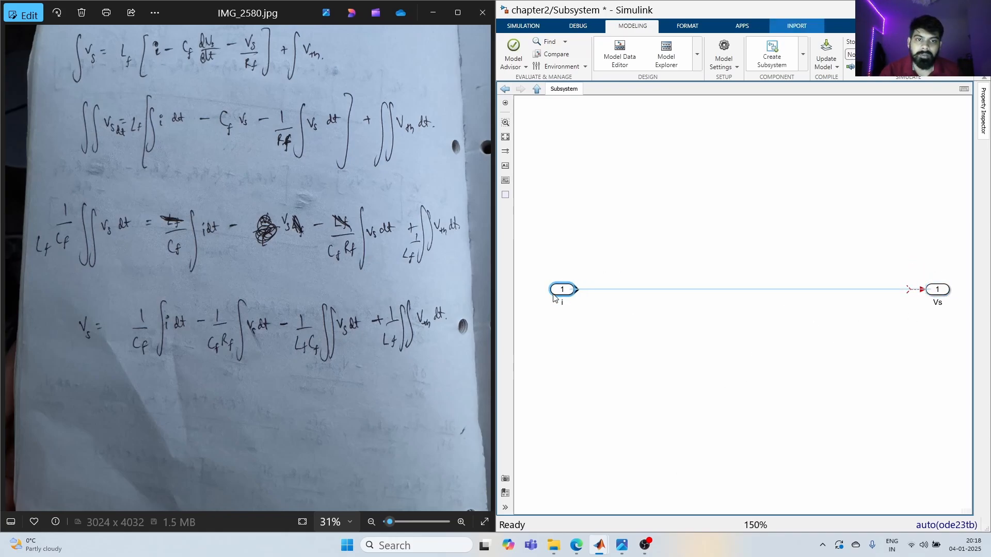
click(645, 394)
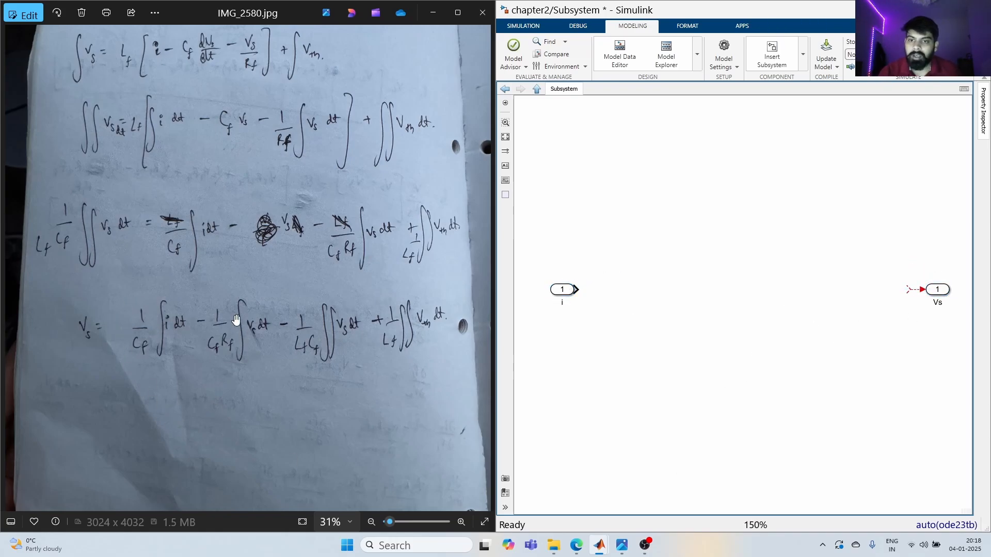
- Add a Constant block above the i inport, widen it and set its value to 1/2500e-6
double_click(604, 209)
text(in)
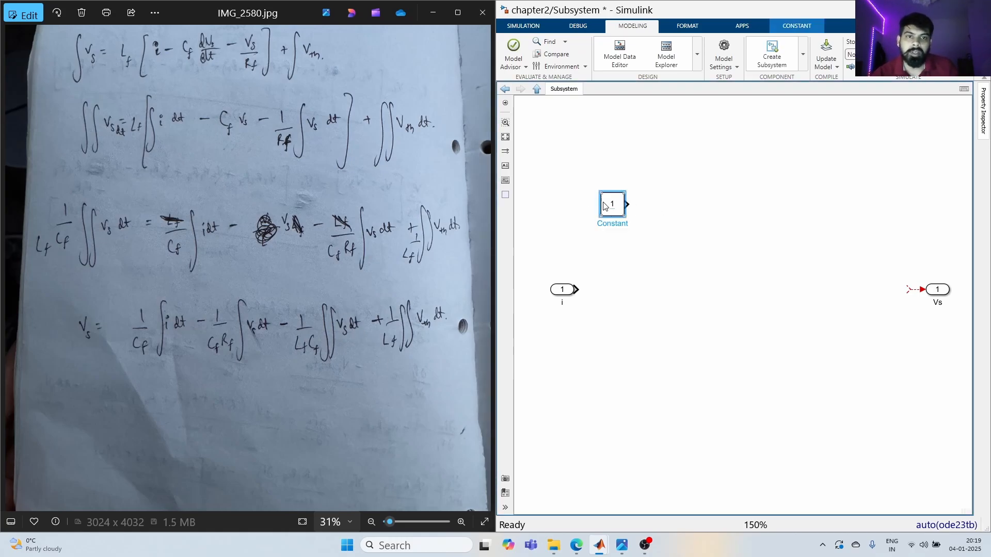
drag(624, 216, 674, 223)
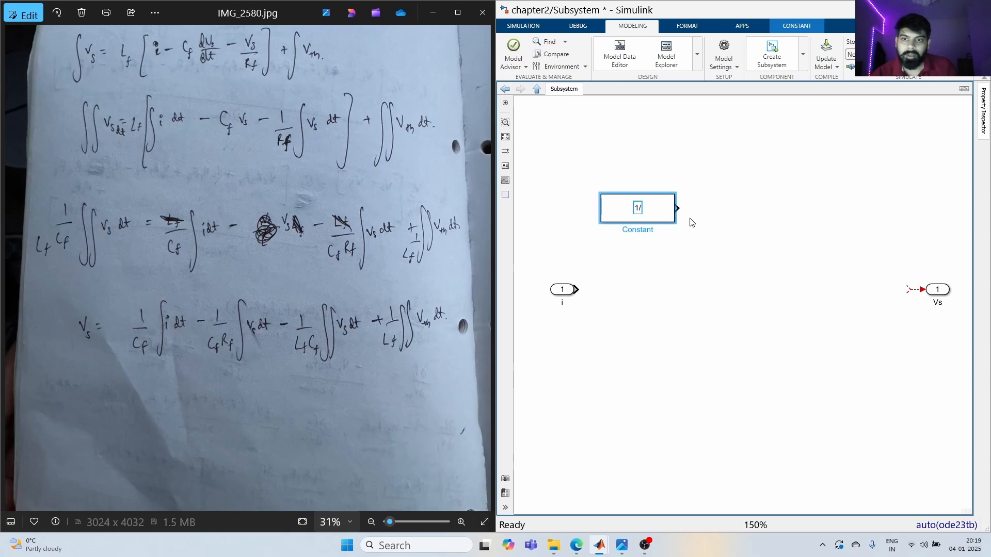
text(1/2500)
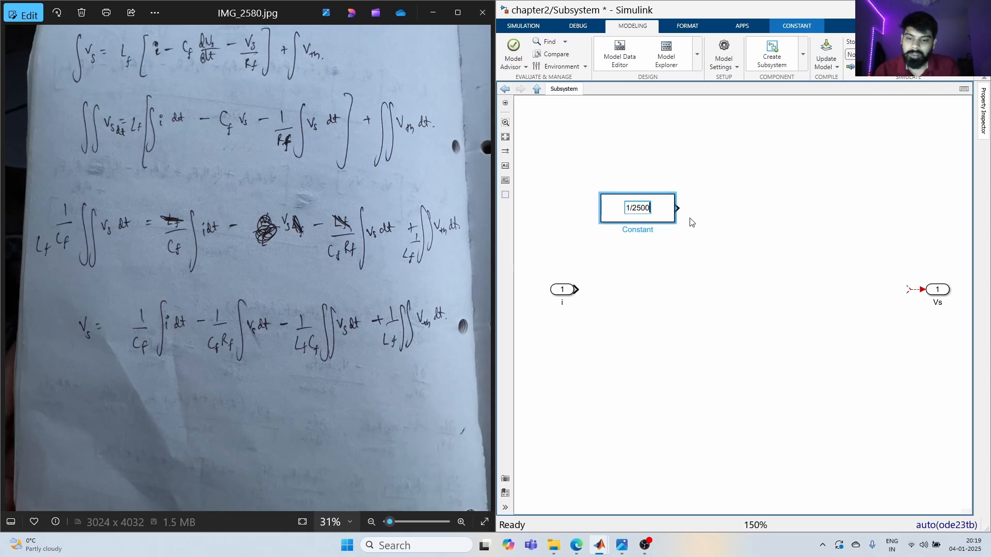
text(e-6)
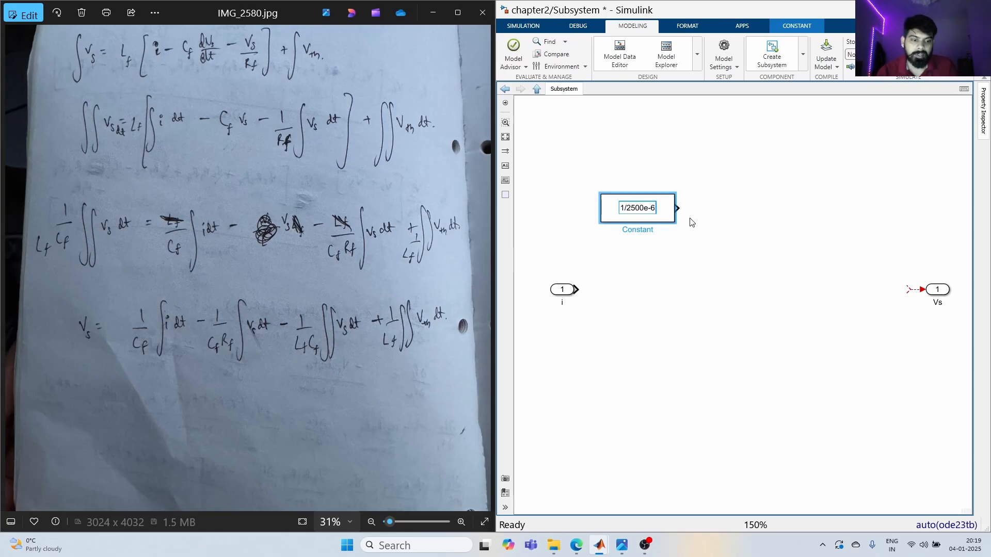
click(685, 249)
- Move the 1/2500e-6 constant higher up in the subsystem and name it 1/Cf
drag(638, 216, 626, 139)
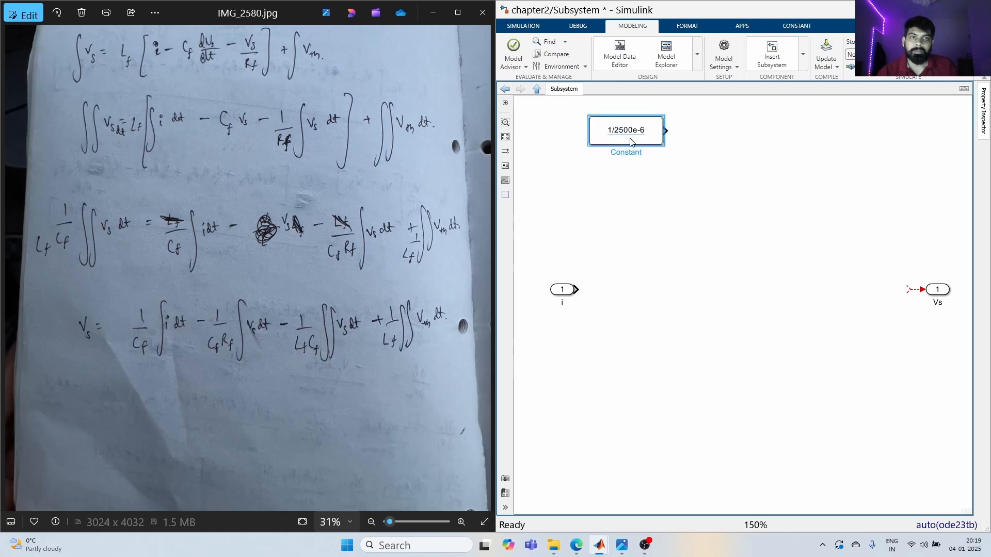
double_click(629, 152)
text(1/Cf)
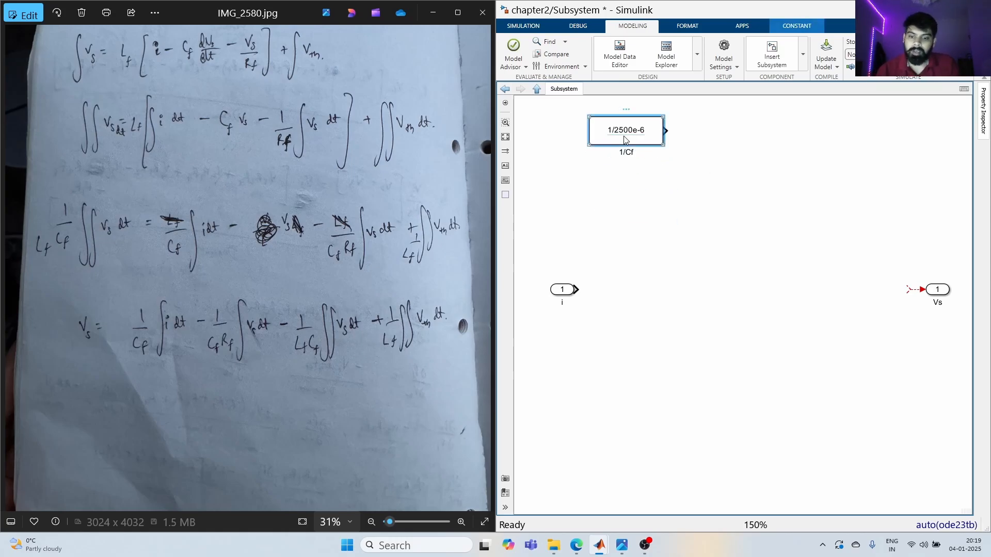
- Duplicate the 1/Cf constant directly below and set the copy's value to 1/(2500e-6*50)
drag(629, 145, 629, 204)
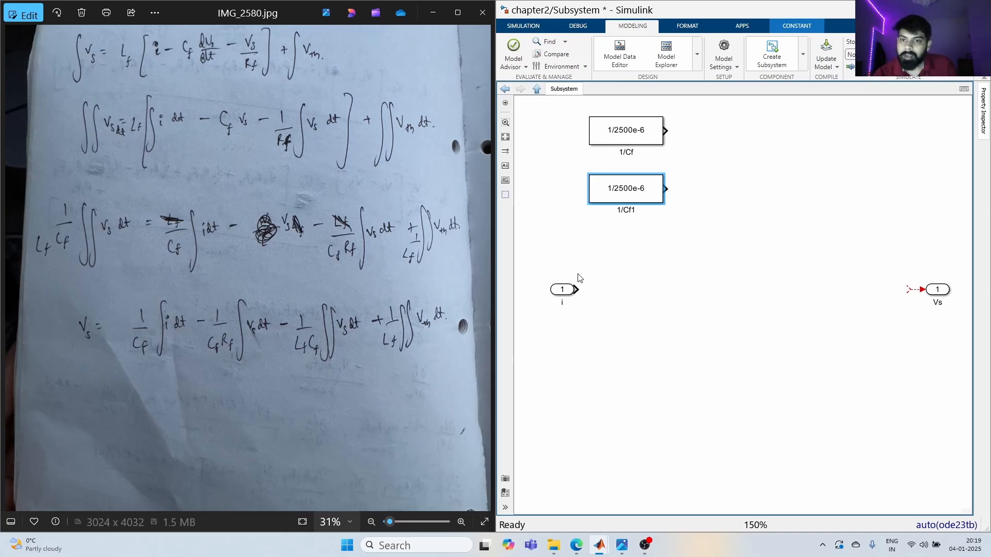
click(646, 193)
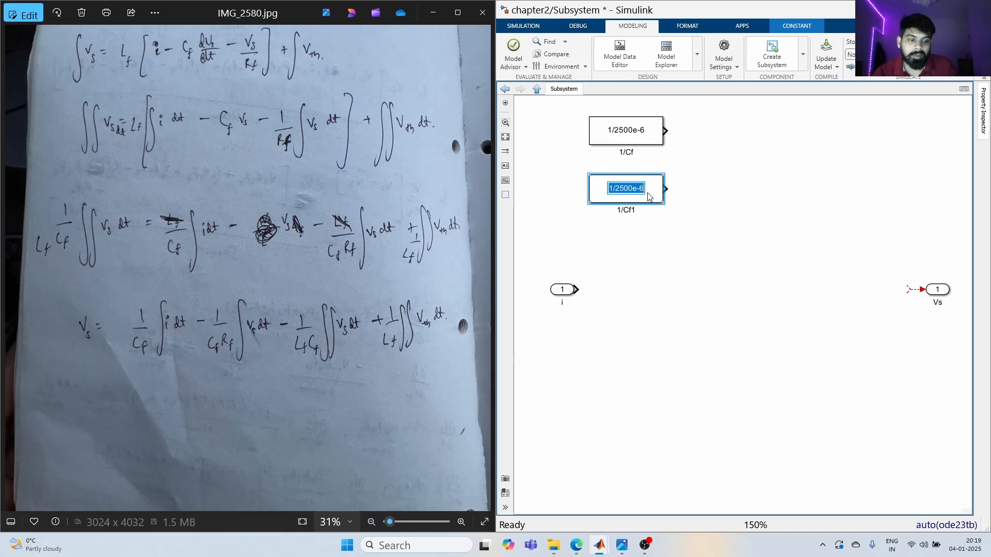
click(648, 196)
text(*)
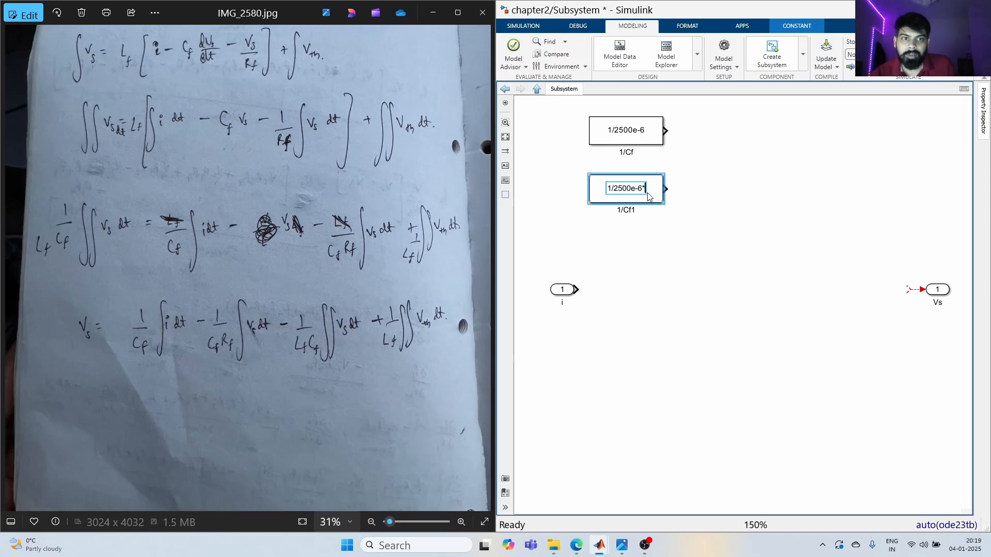
text(50))
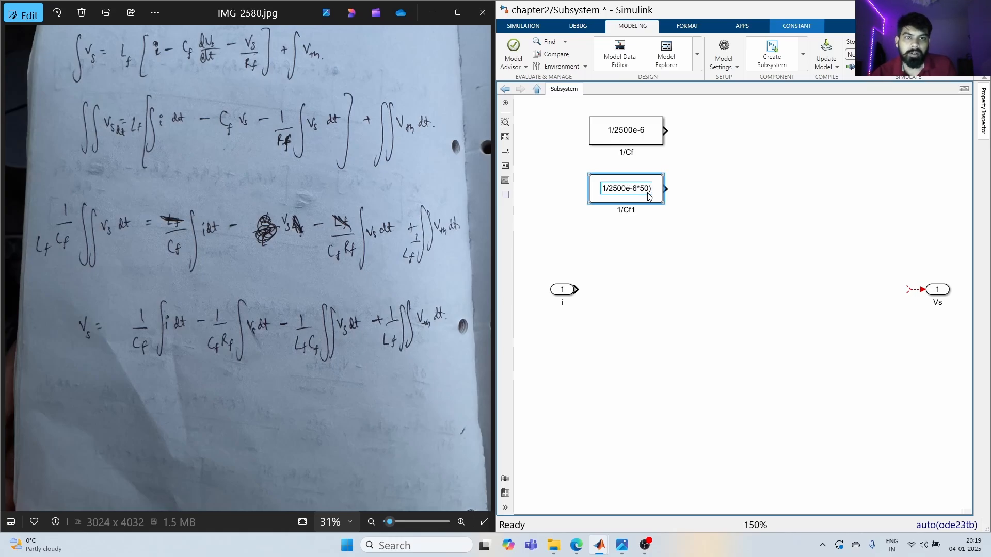
text(()
click(752, 289)
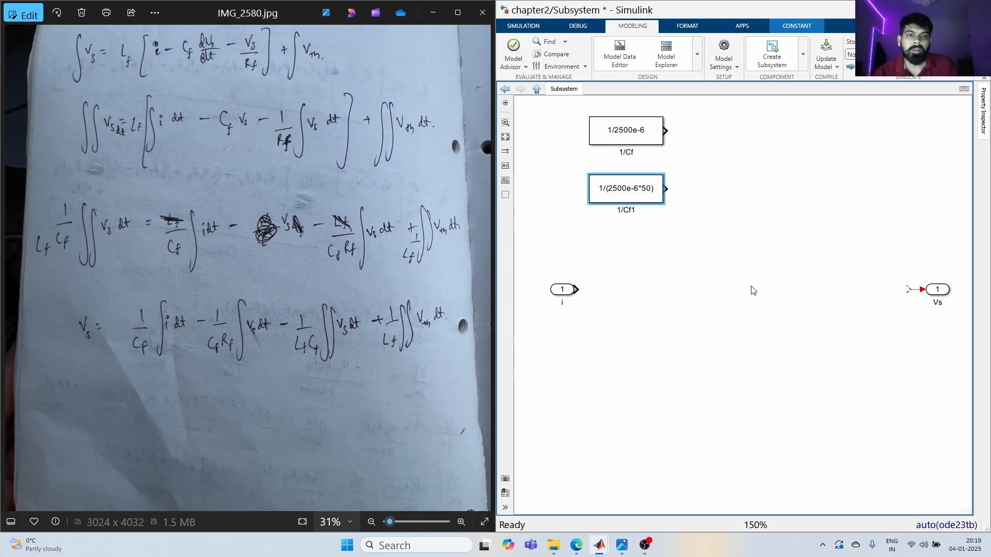
- Duplicate the 1/(2500e-6*50) constant directly below itself and name the original 1/CfRf
click(644, 197)
key(ctrl+c)
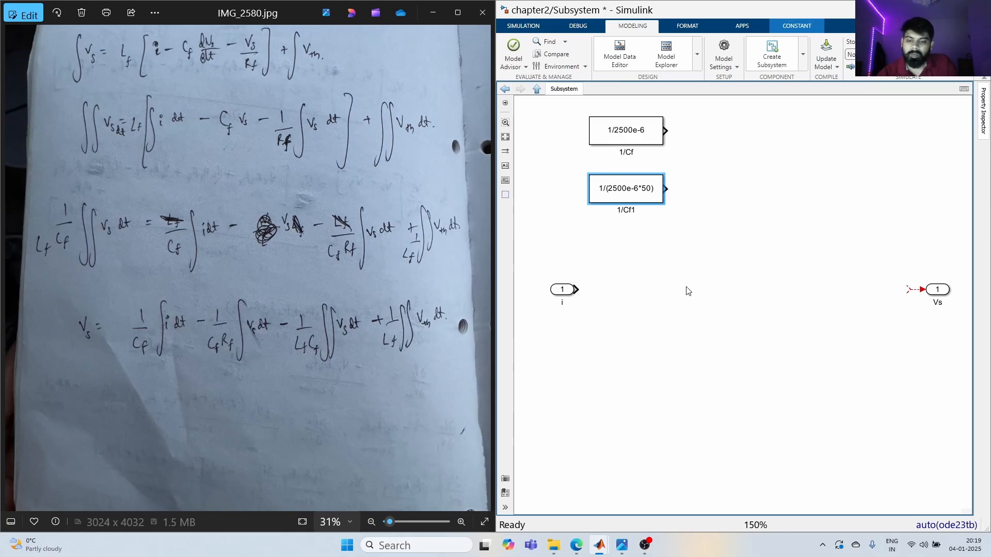
key(ctrl+v)
drag(655, 206, 643, 245)
click(636, 211)
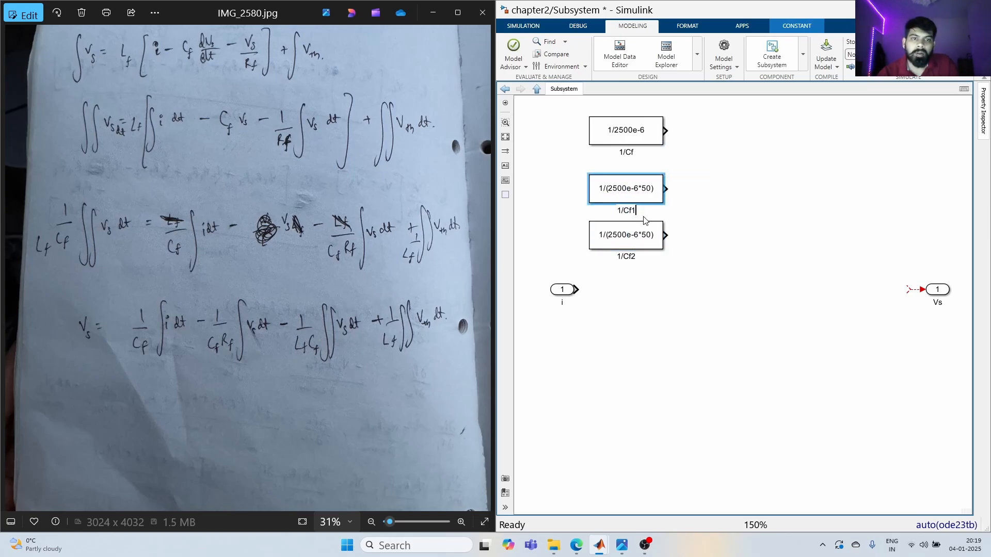
key(BackSpace)
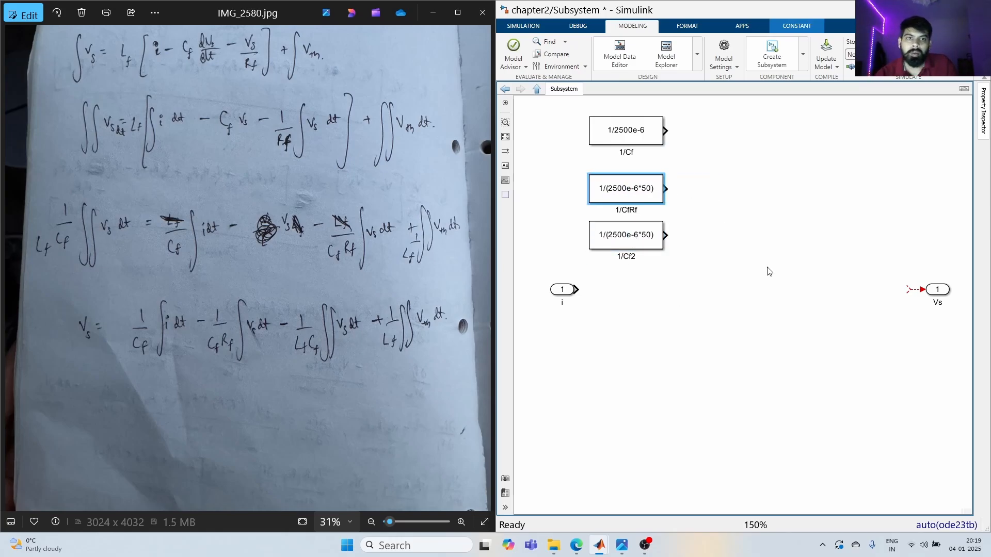
- Name the lower constant copy 1/CfLf and set its value to 1/(2500e-6*250e-6)
click(638, 258)
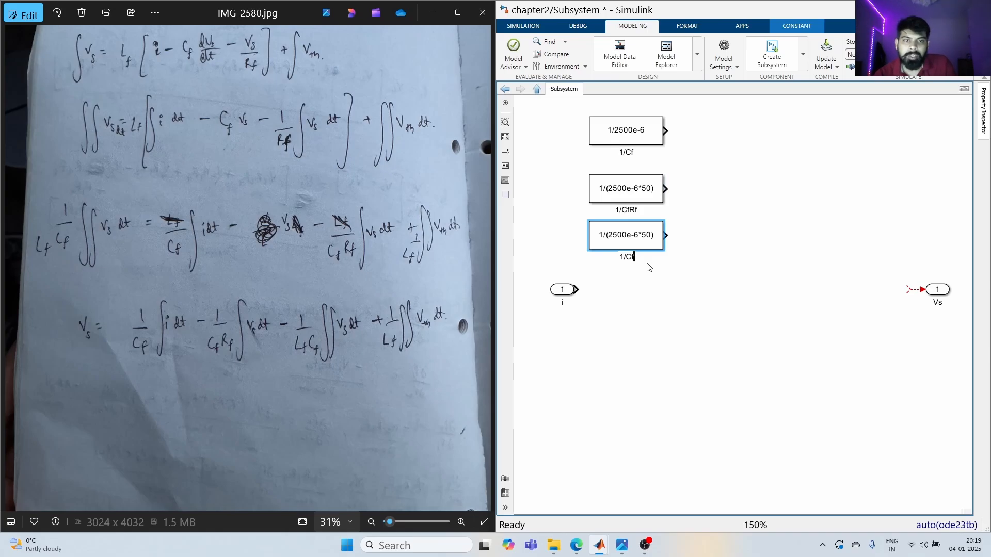
text(Lf)
click(650, 233)
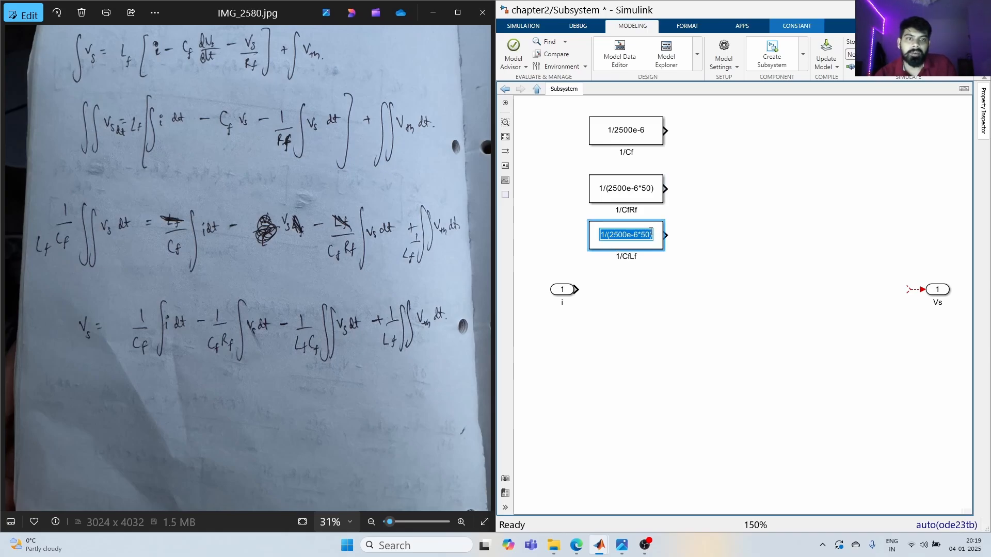
click(650, 232)
key(BackSpace)
key(BackSpace)
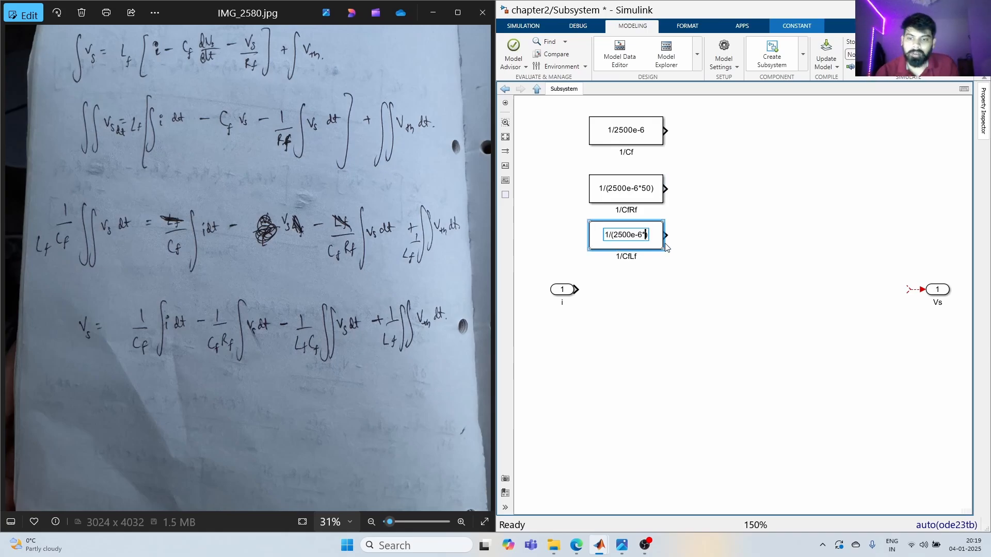
text(250)
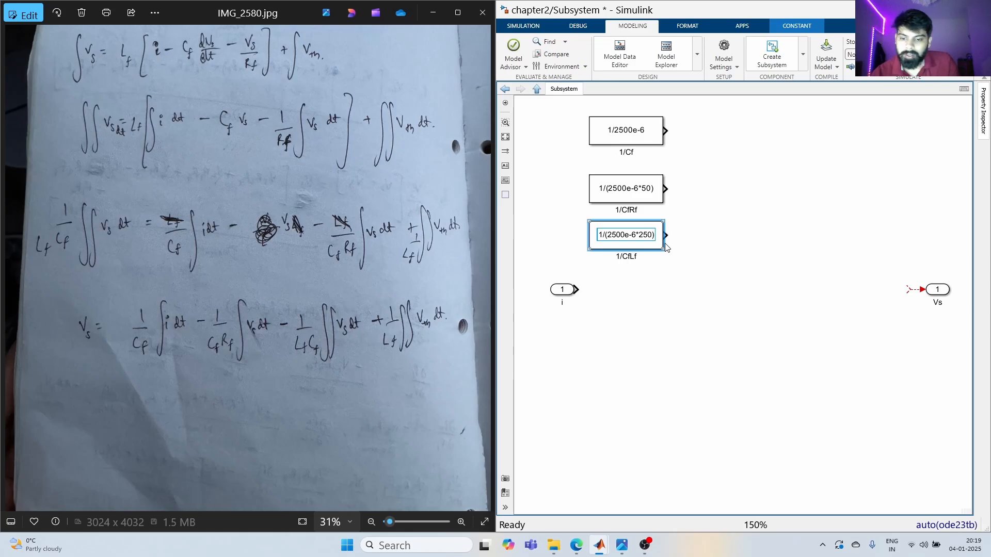
text(e-6)
click(665, 244)
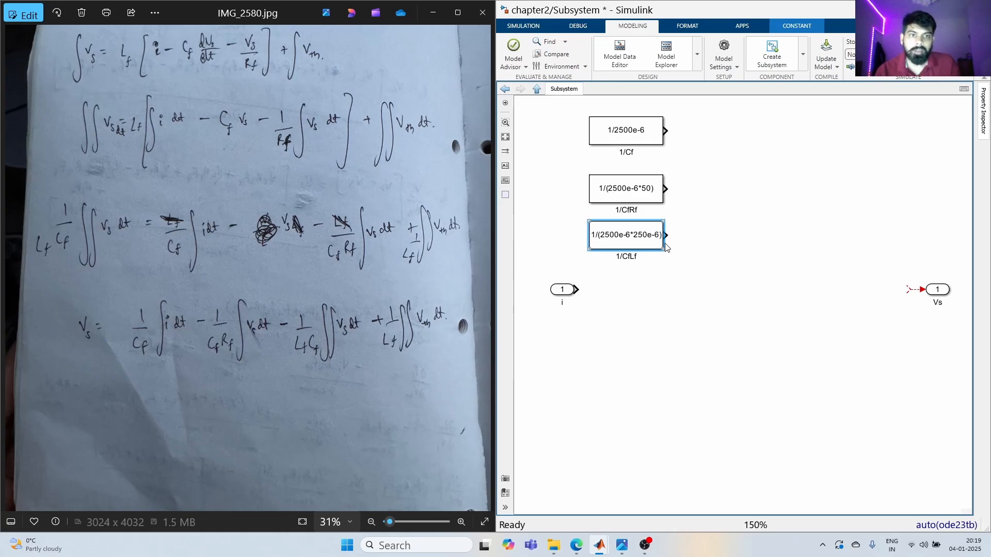
click(672, 242)
- Place a copy of the 1/CfLf constant beside 1/Cf with the original beneath it, and name the copy 1/Lf
drag(640, 239, 759, 127)
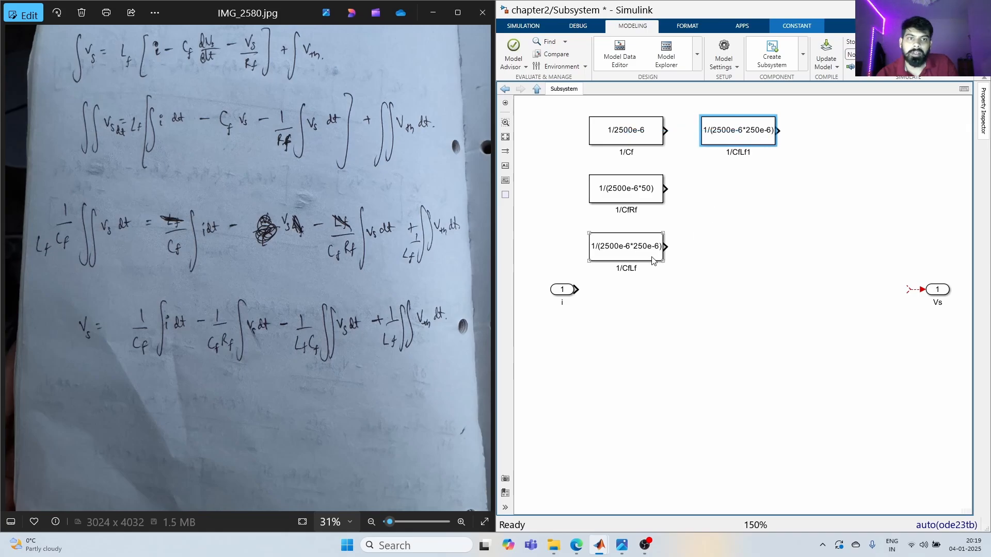
drag(654, 260, 767, 209)
click(751, 154)
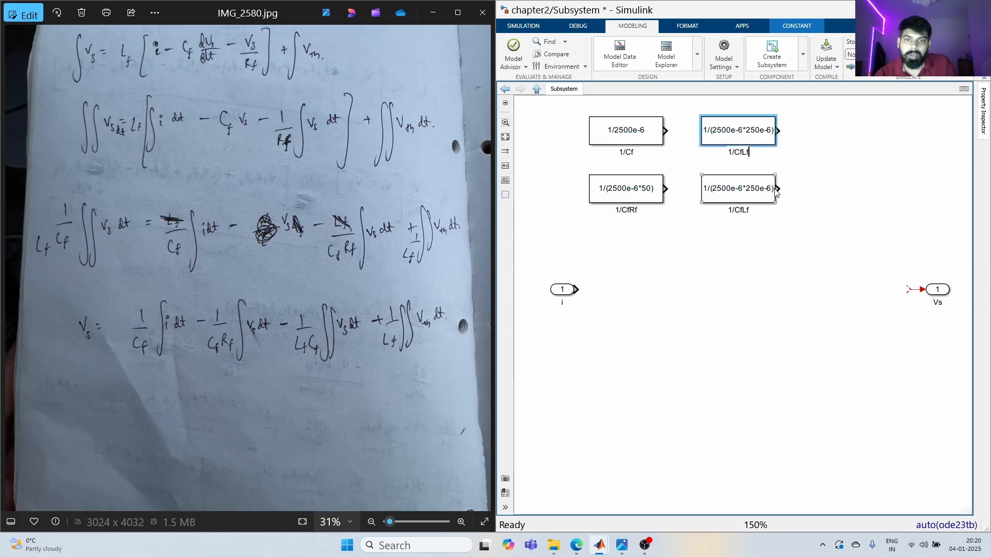
key(Left)
key(Left)
key(BackSpace)
key(BackSpace)
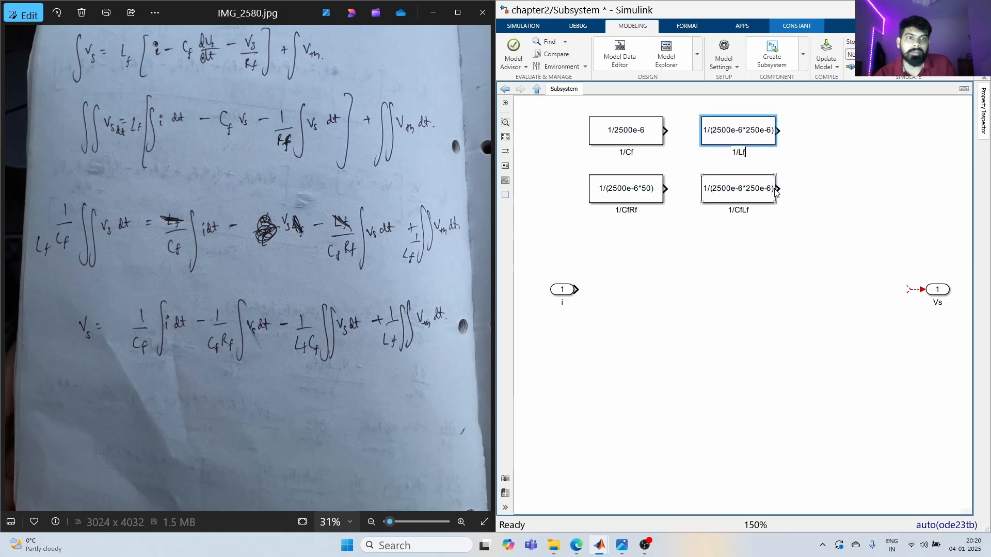
- Set the 1/Lf constant's value to 1/(250e-6)
click(746, 131)
click(747, 131)
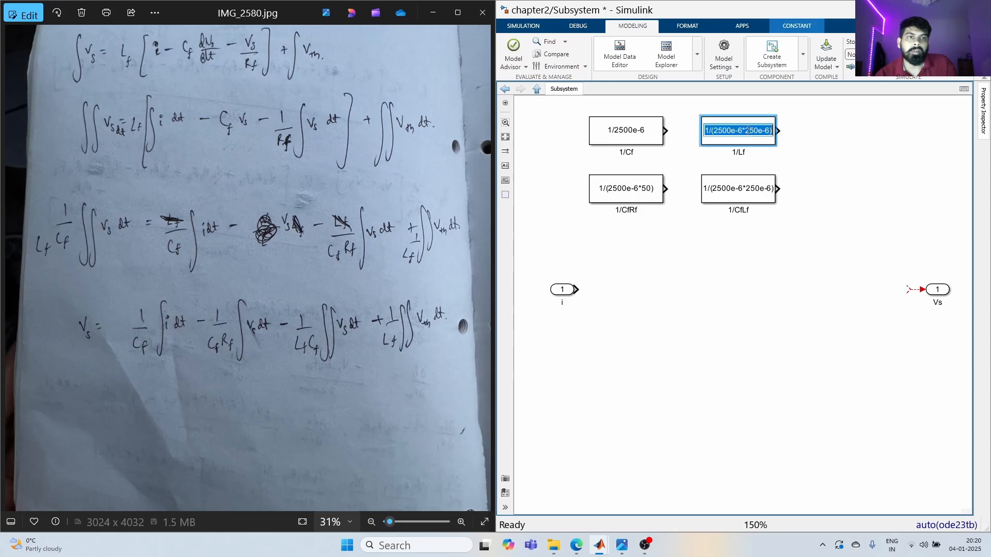
click(747, 131)
key(BackSpace)
key(BackSpace)
key(BackSpace)
key(BackSpace)
key(BackSpace)
key(BackSpace)
key(BackSpace)
key(BackSpace)
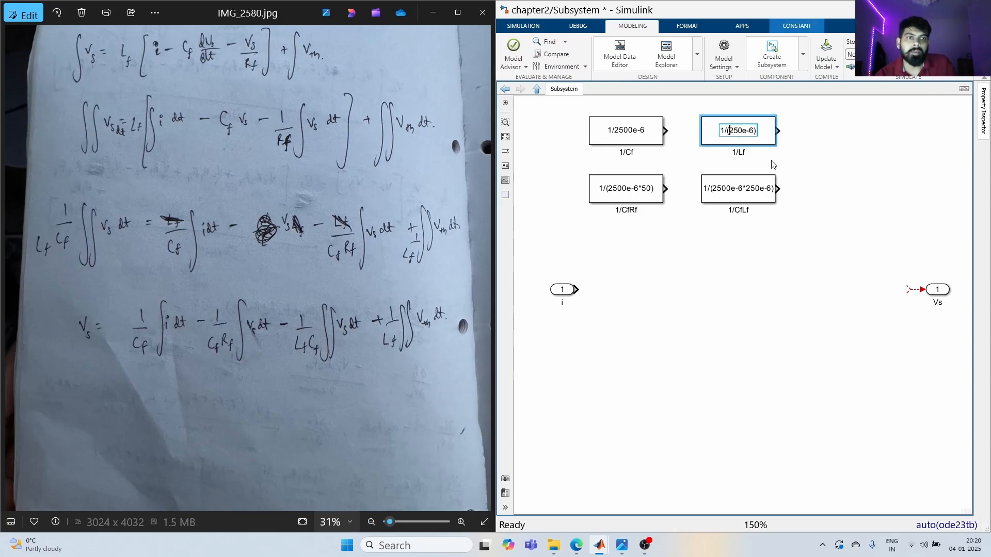
click(881, 266)
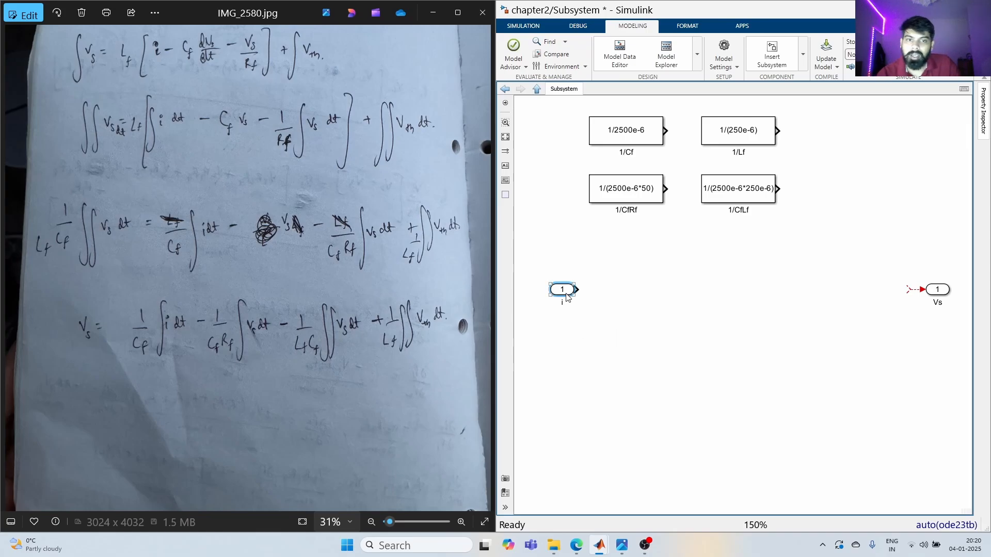
- Shift the i inport slightly outward and add an Integrator block fed by it on the same line
drag(565, 290, 550, 290)
double_click(648, 329)
text(in)
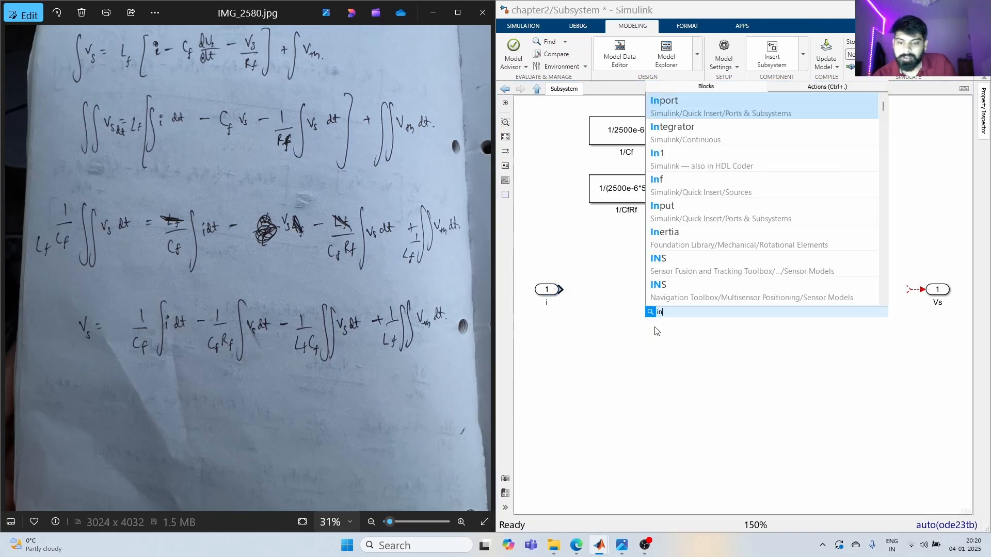
text(te)
key(Return)
drag(654, 335, 615, 299)
click(612, 357)
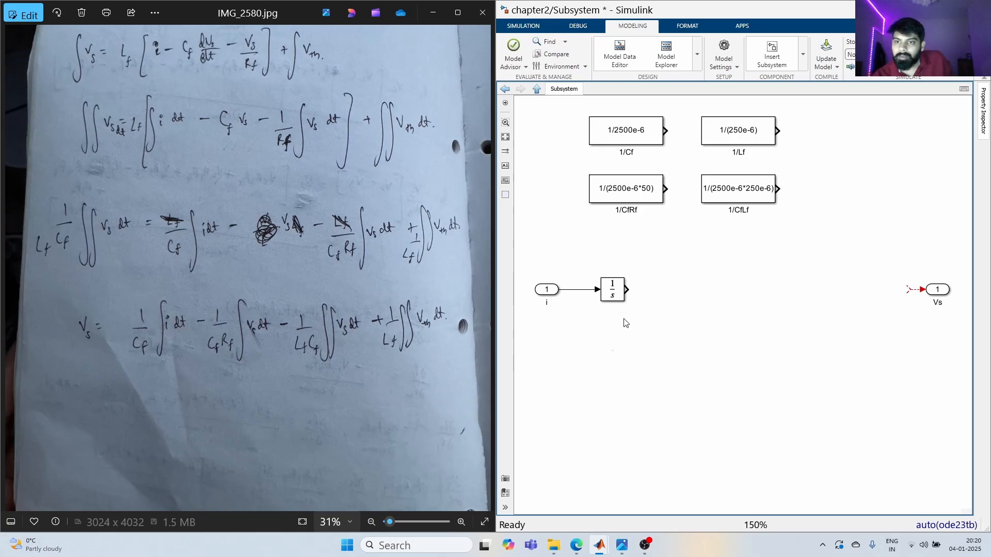
- Add a Product block after the Integrator and connect the Integrator's output to its lower input
double_click(649, 388)
text(product)
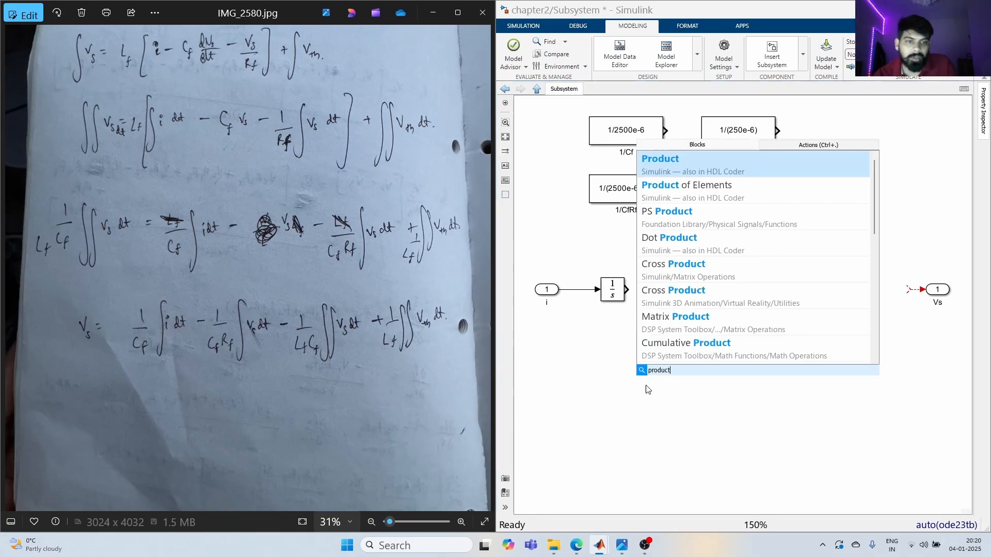
key(Return)
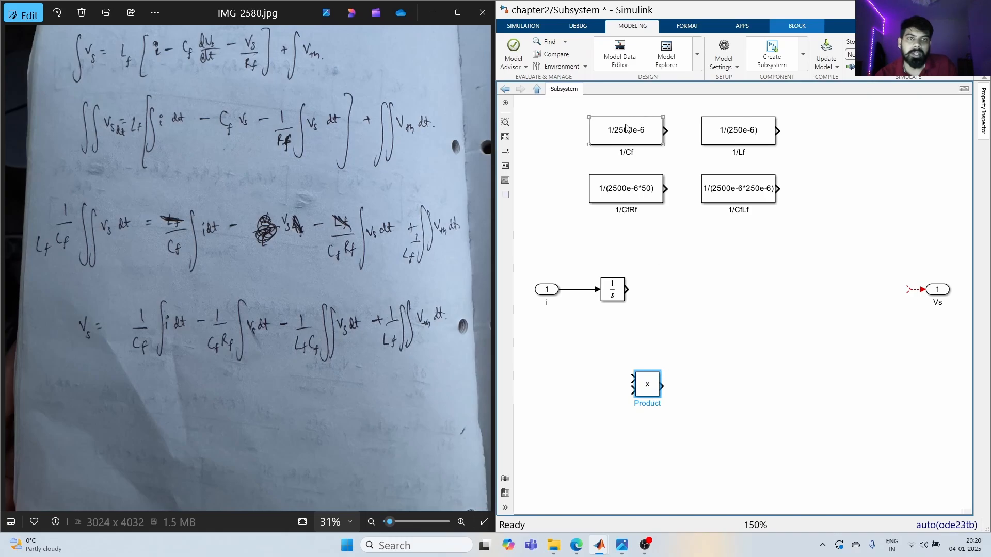
drag(658, 393, 647, 291)
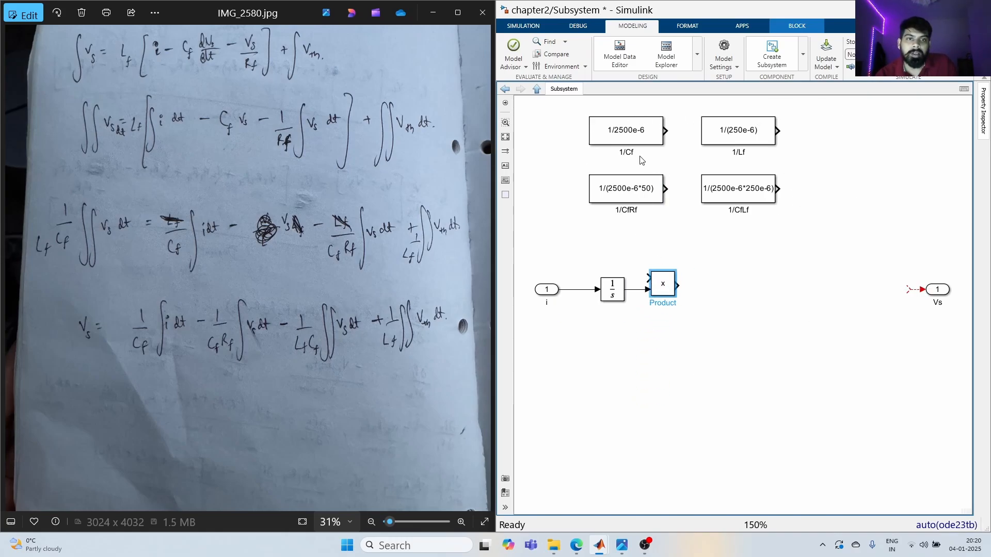
- Place the 1/Cf constant above the Integrator, wire it to the Product's upper input, and move 1/CfRf higher for clearance
drag(663, 128, 623, 238)
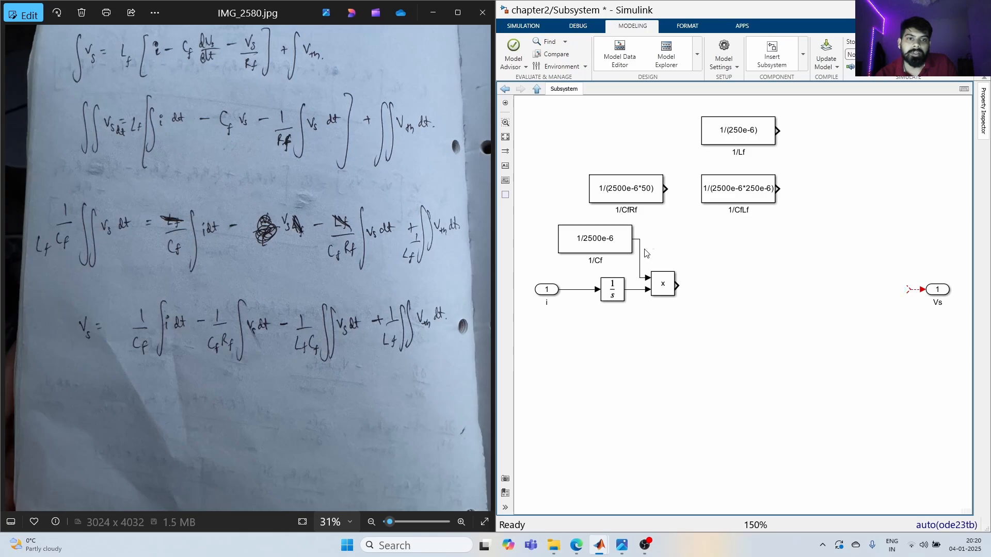
click(640, 199)
drag(640, 199, 641, 153)
click(552, 298)
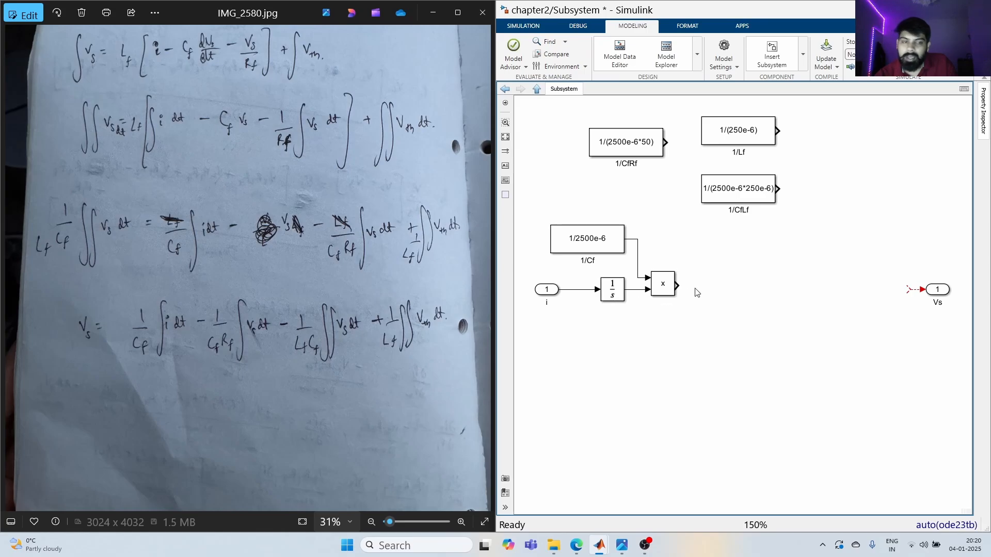
- Insert an Add block before the Vs outport and set its list of signs to ++--
double_click(842, 317)
text(add)
key(Return)
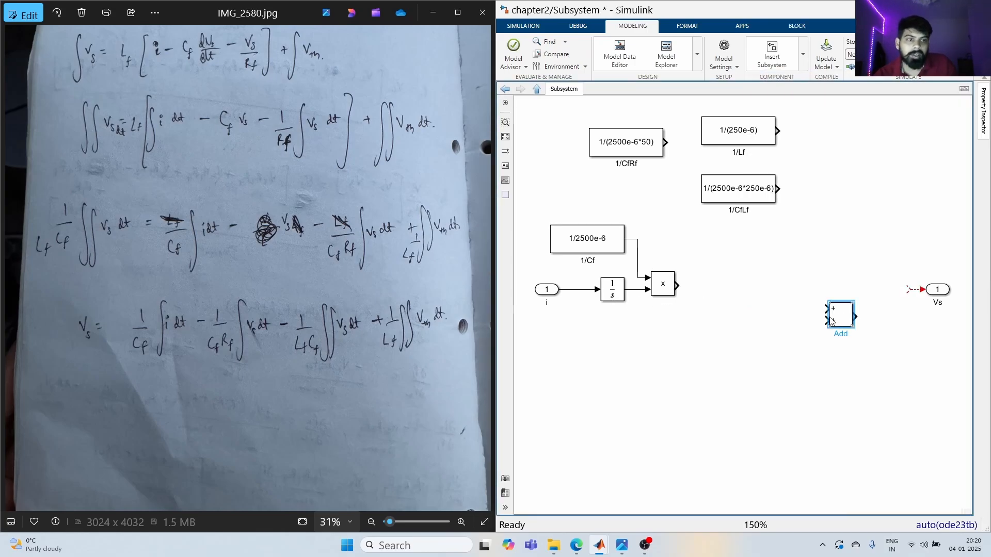
double_click(841, 315)
double_click(628, 323)
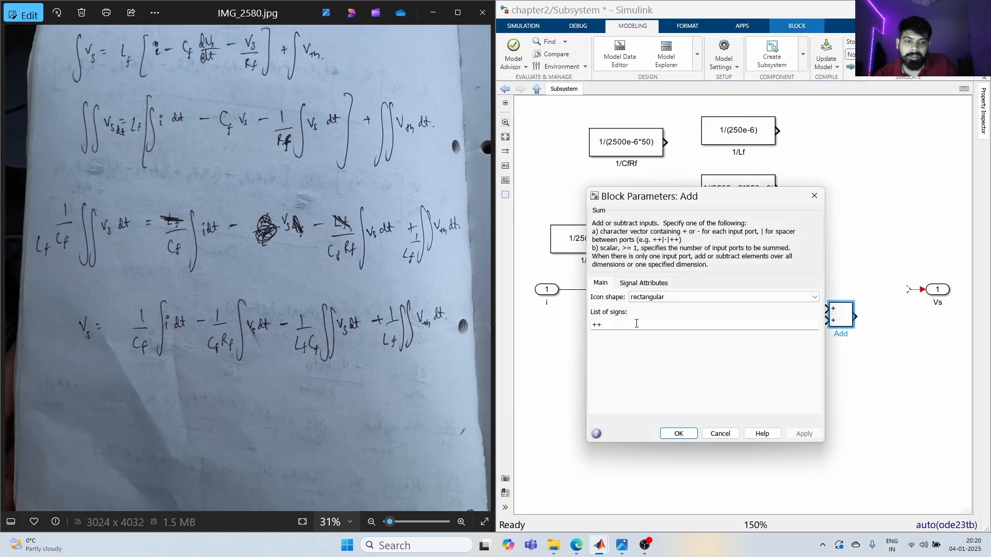
text(--)
key(Return)
click(889, 326)
click(852, 326)
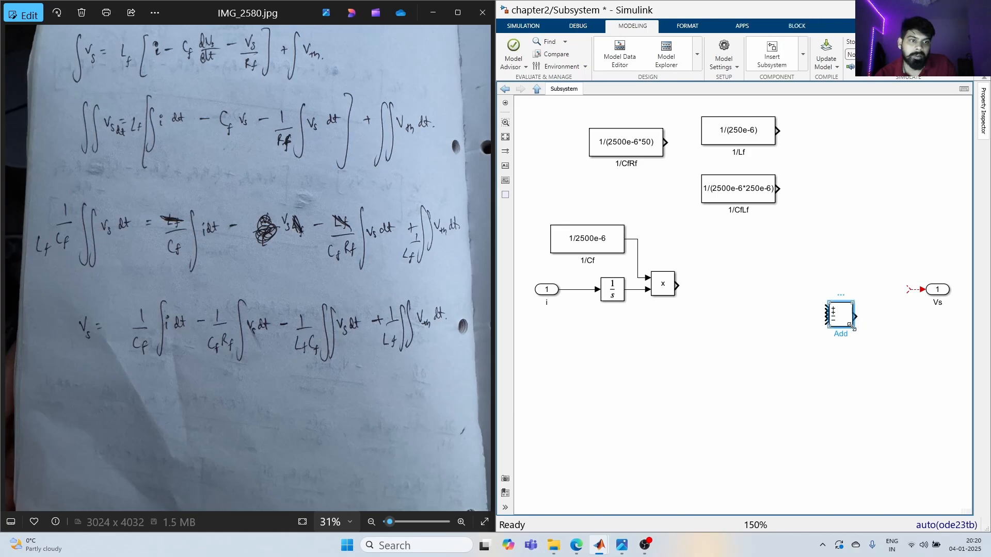
- Make the Add block taller and wire it between the 1/Cf Product, on its first plus input, and the Vs outport
drag(851, 327, 853, 370)
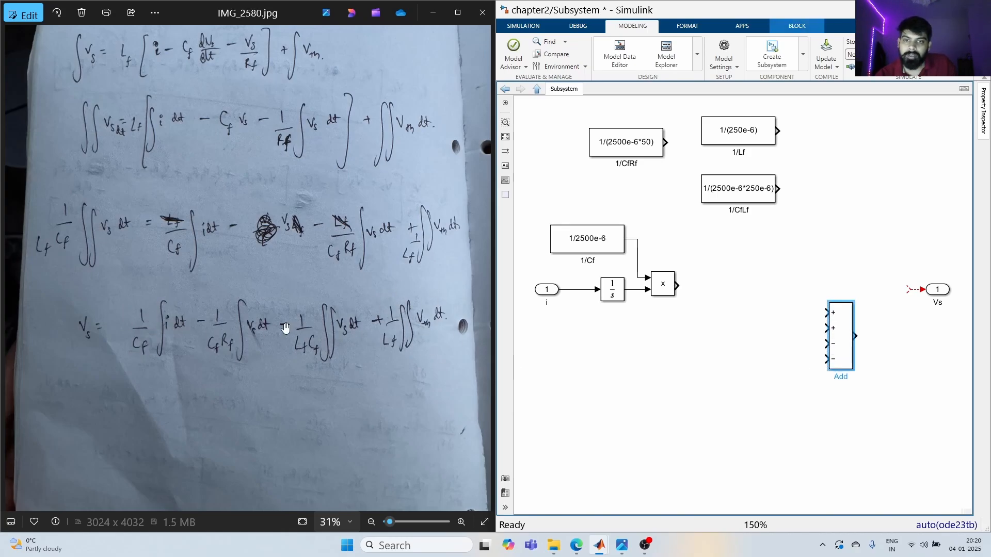
drag(843, 332, 860, 289)
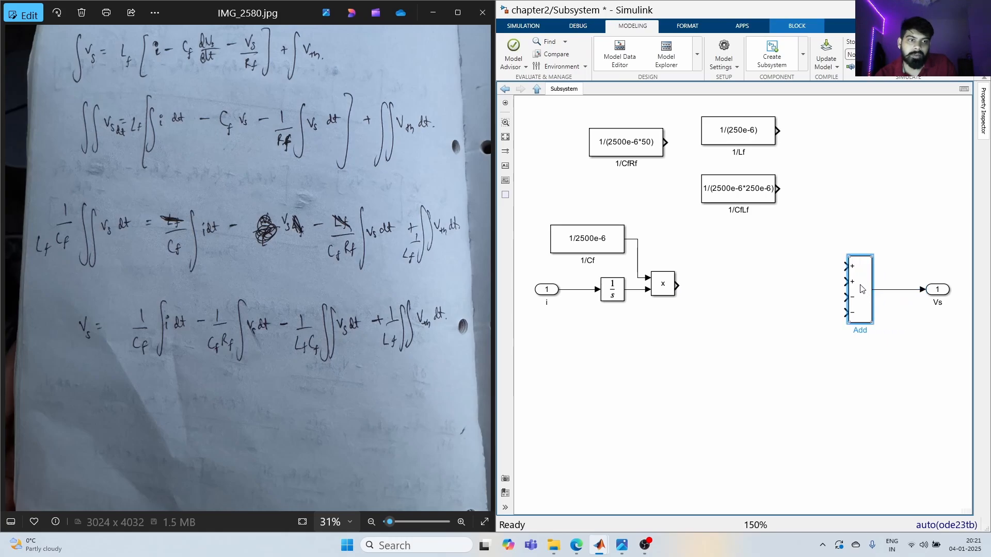
click(677, 284)
drag(676, 286, 845, 267)
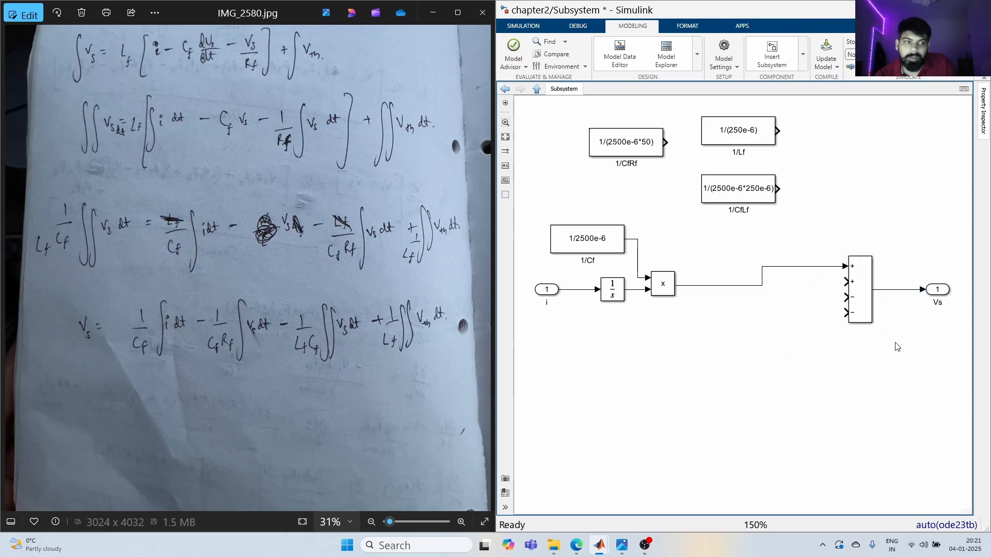
- Copy the Integrator and Product blocks above the Vs outport, with the Integrator copy feeding the Product copy's lower input
drag(618, 299, 905, 260)
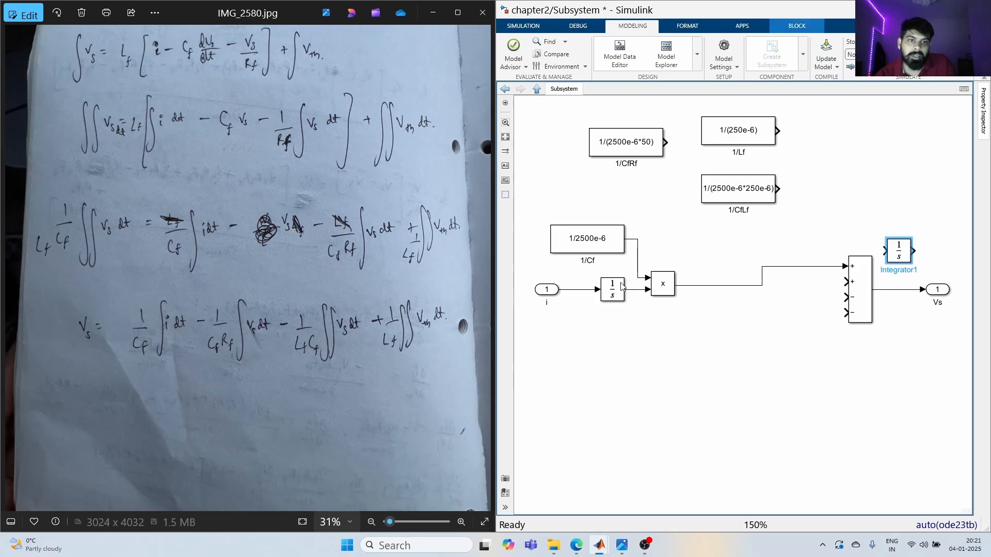
drag(657, 290, 934, 252)
drag(897, 251, 893, 224)
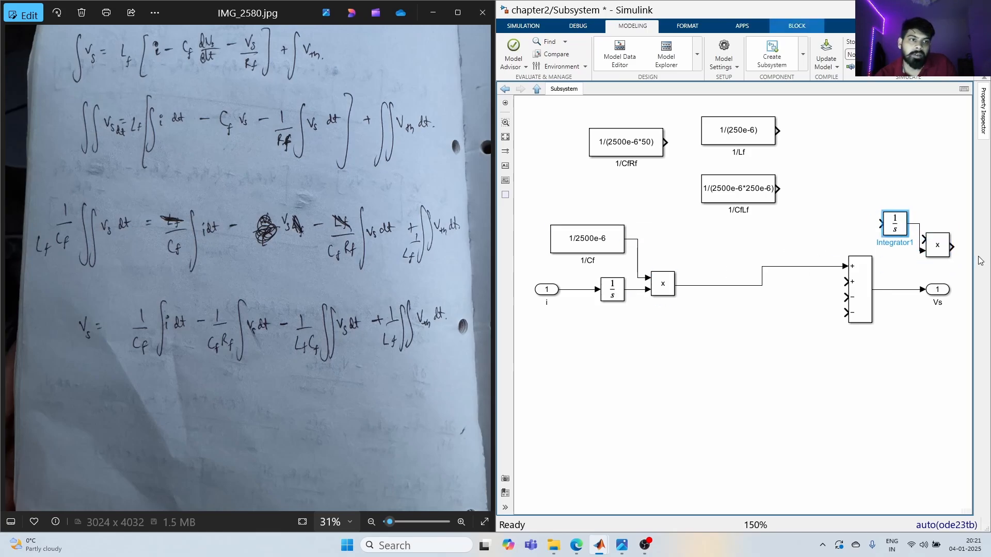
drag(942, 252, 941, 208)
- Complete the 1/CfRf branch by feeding Vs and the constant into the copied blocks and the Product into the Add block's last minus input
mouse_move(904, 293)
mouse_down()
mouse_move(899, 247)
mouse_move(880, 223)
mouse_move(934, 179)
mouse_up()
click(806, 204)
drag(640, 141, 861, 173)
drag(957, 187, 846, 311)
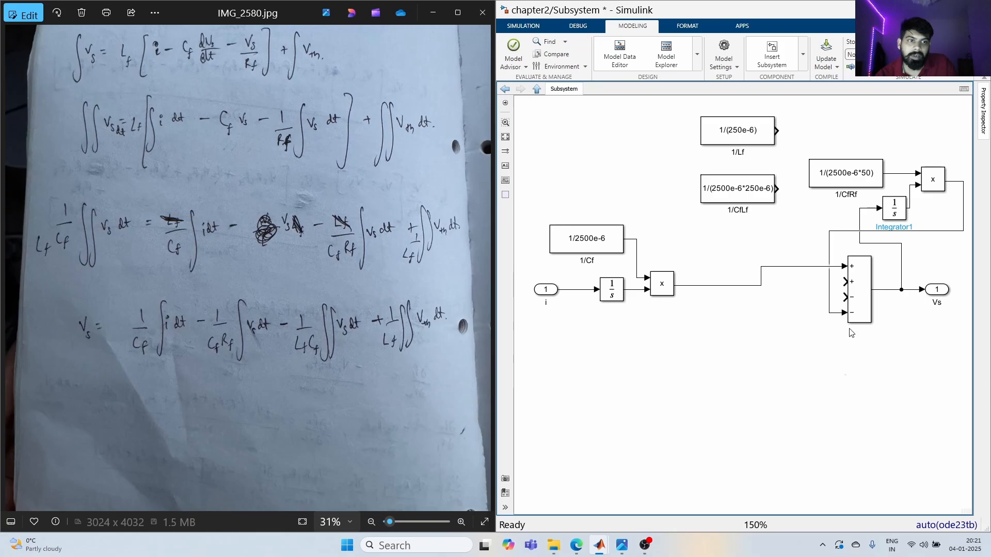
- Rearrange the subsystem so the 1/CfRf branch sits below the i branch, with the 1/Lf and 1/CfLf constants beneath it
drag(743, 136, 634, 419)
drag(738, 191, 753, 442)
drag(766, 102, 942, 239)
drag(870, 216, 706, 351)
drag(809, 370, 871, 370)
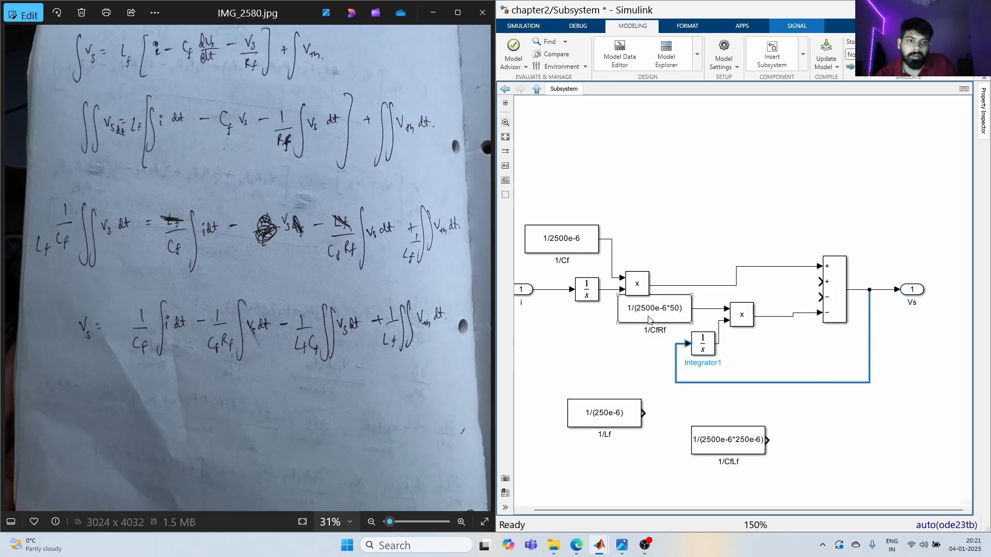
drag(648, 320, 598, 351)
click(782, 385)
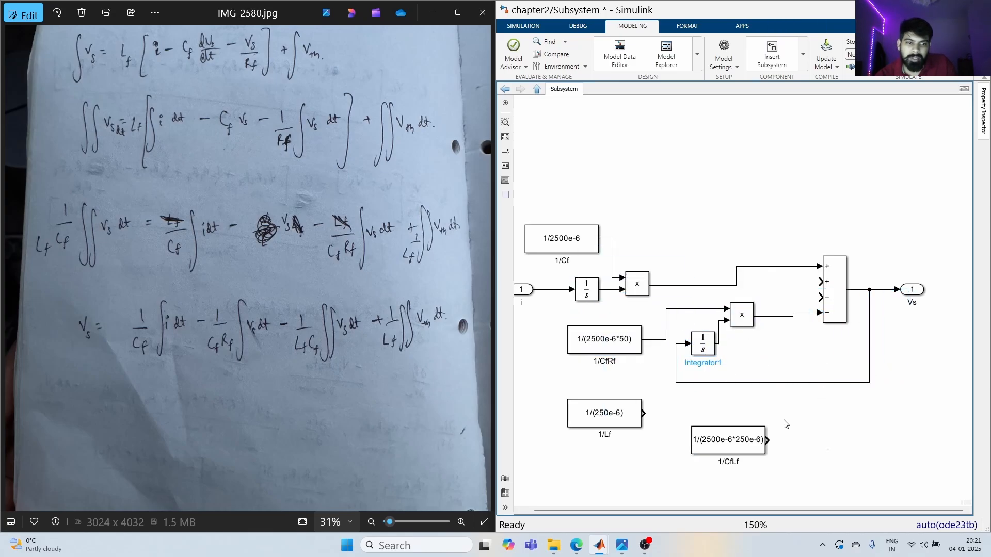
- Place a second Integrator below the Vs feedback Integrator and feed it from that Integrator's output for the 1/CfLf term
mouse_move(707, 349)
mouse_down()
mouse_move(699, 345)
mouse_move(765, 356)
mouse_move(739, 408)
mouse_move(718, 388)
mouse_move(720, 341)
mouse_up()
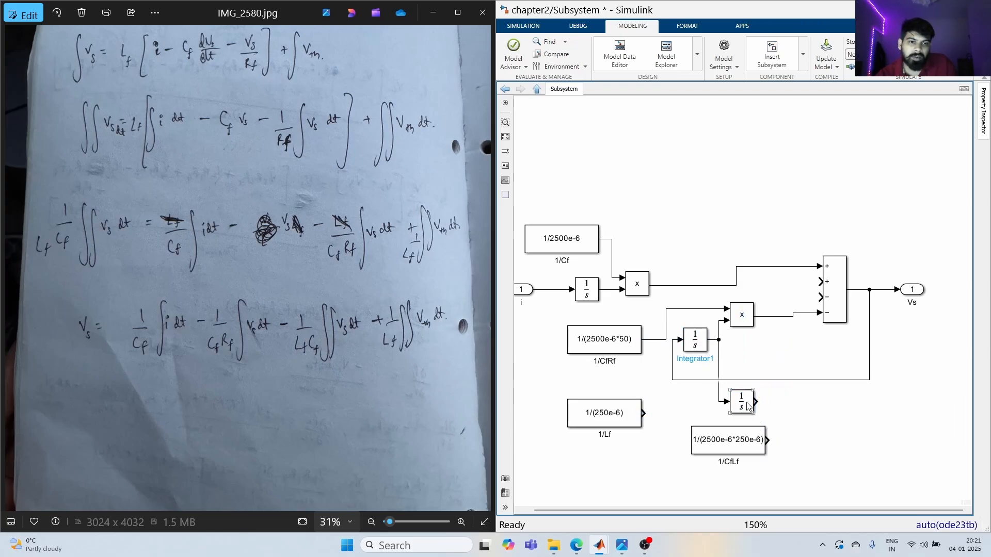
drag(748, 406, 759, 406)
click(842, 428)
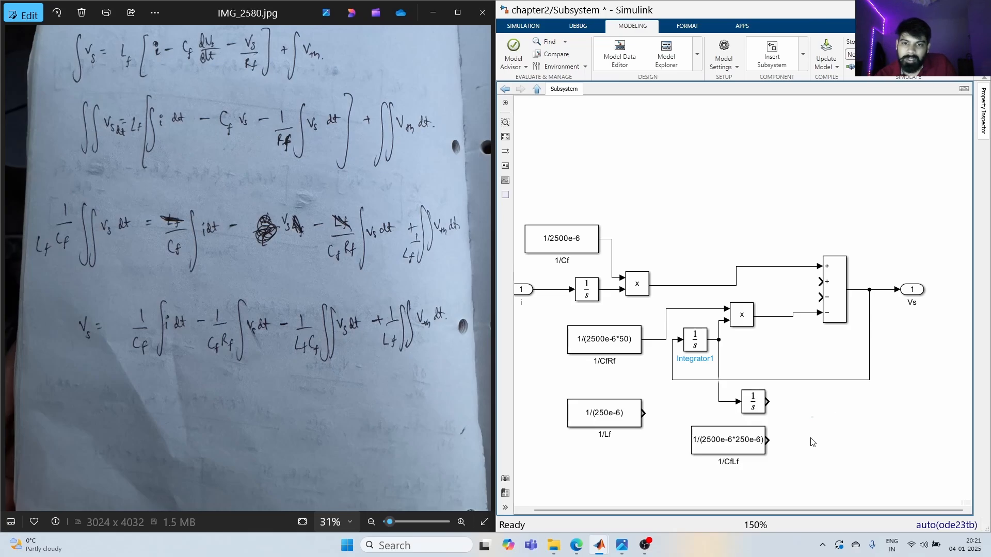
click(747, 449)
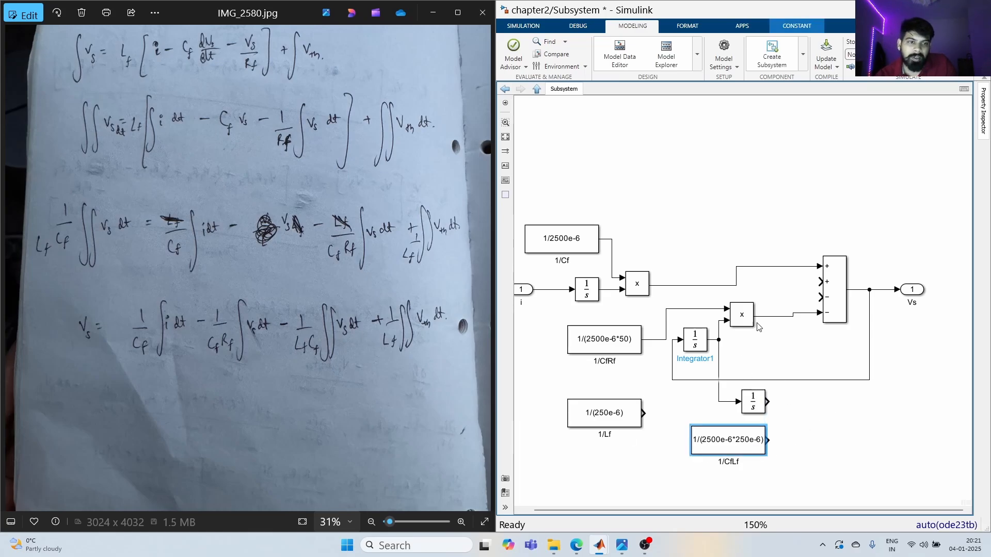
- Complete the 1/CfLf branch by multiplying the second Integrator's output and the constant in a copied Product, wired to the Add block's first minus input
drag(747, 320, 809, 423)
drag(789, 410, 777, 442)
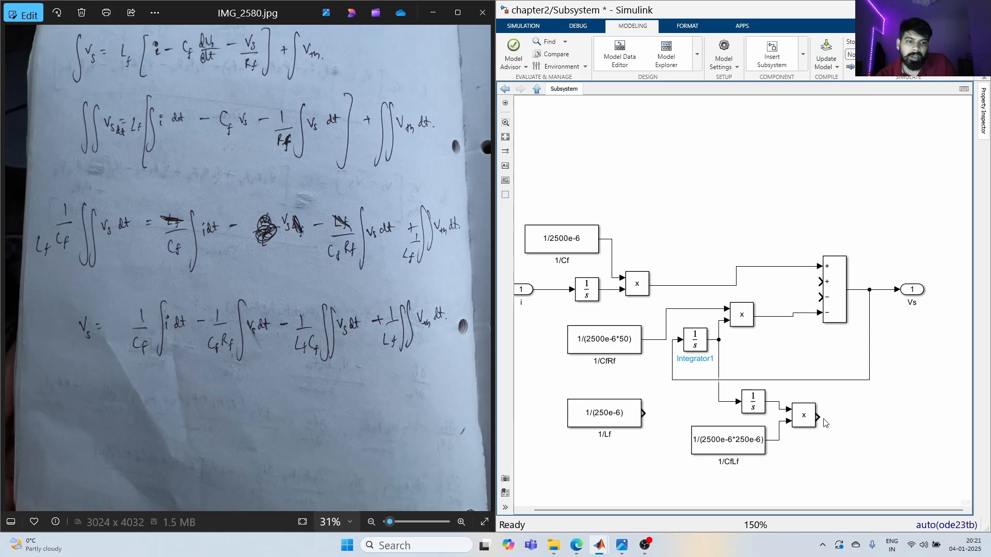
drag(824, 421, 819, 297)
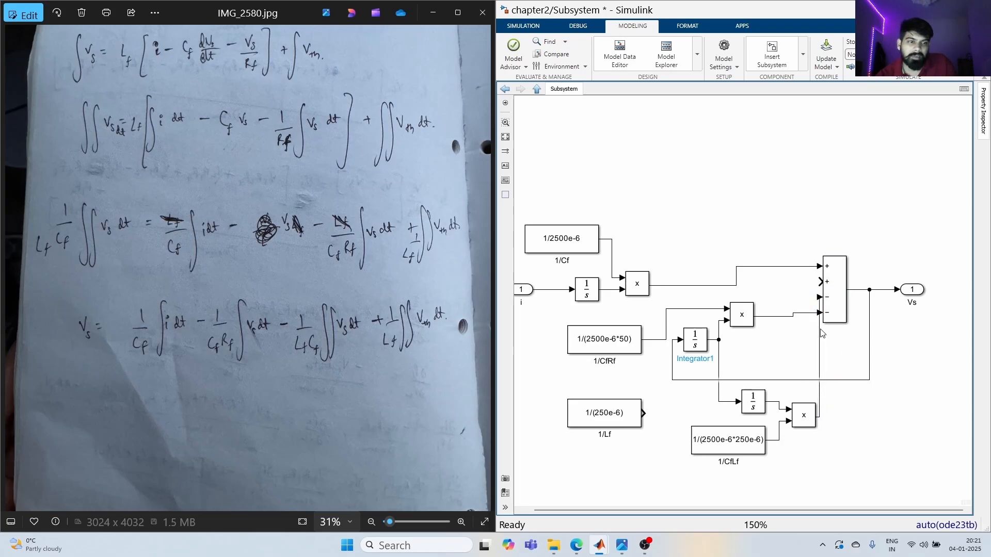
drag(822, 333, 804, 349)
click(832, 452)
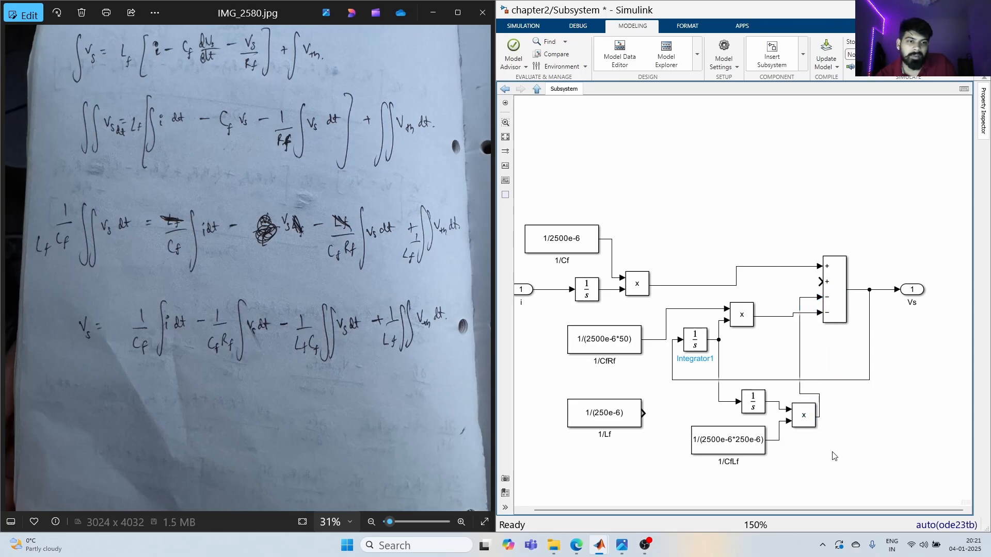
- Move the unconnected 1/Lf constant to the free area above the i branch
drag(614, 415, 738, 198)
click(801, 203)
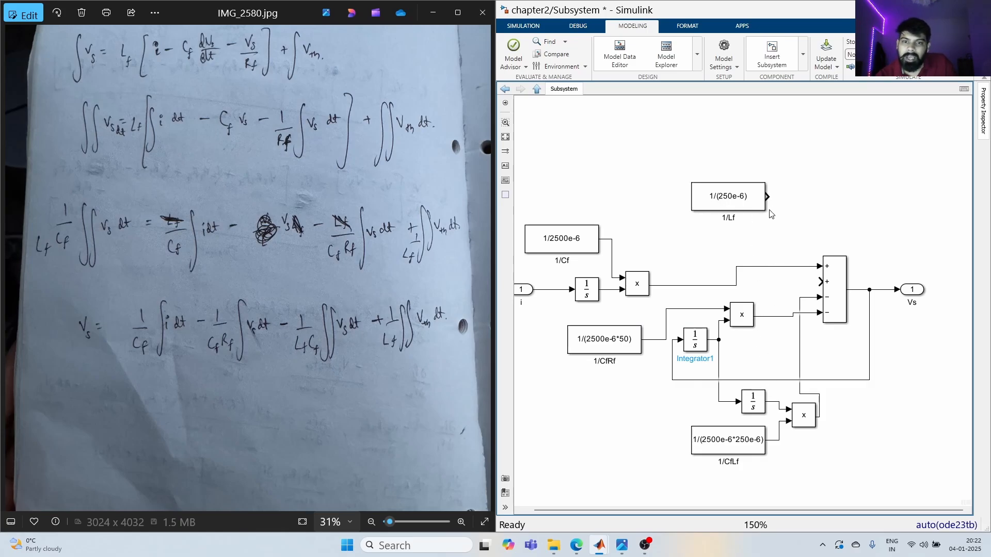
double_click(697, 197)
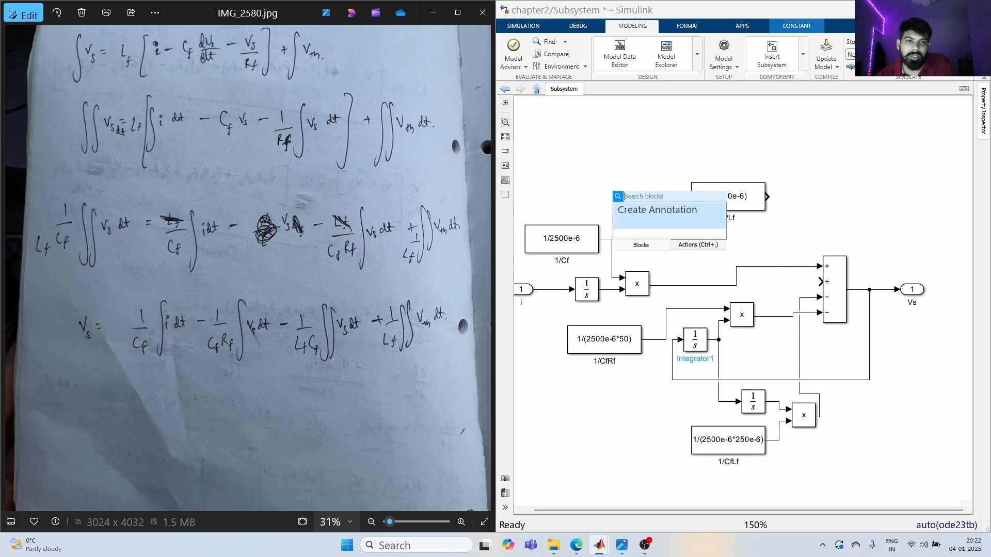
text(400)
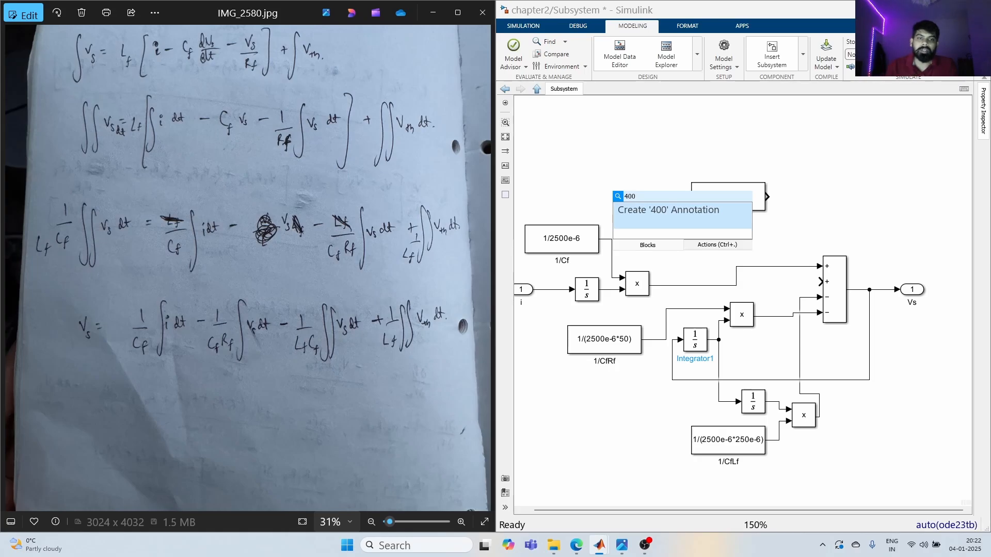
key(BackSpace)
key(BackSpace)
key(BackSpace)
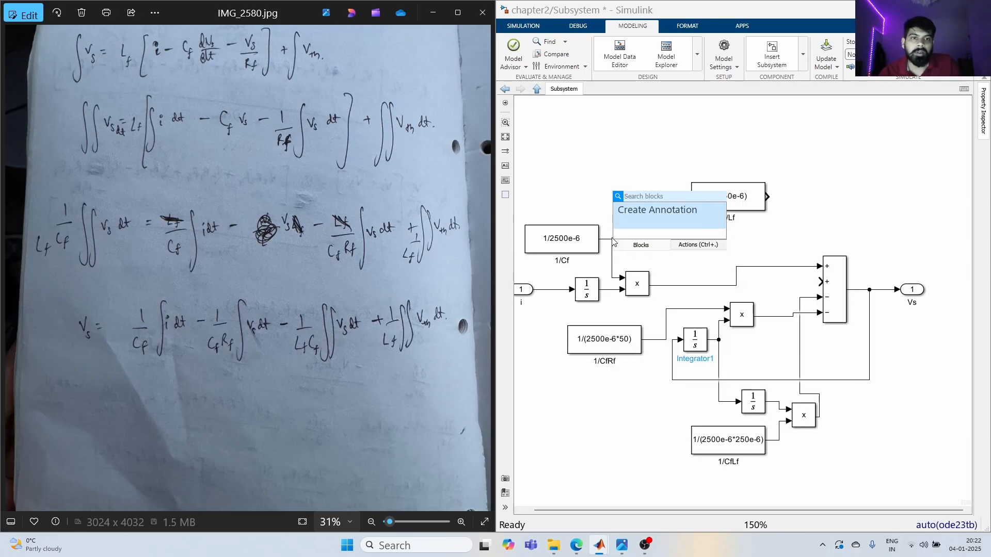
click(588, 208)
- Copy the 1/Cf constant, set its value to 400, rename it Vth, and place it, narrowed, directly above the 1/Lf constant
drag(548, 232, 642, 135)
double_click(667, 143)
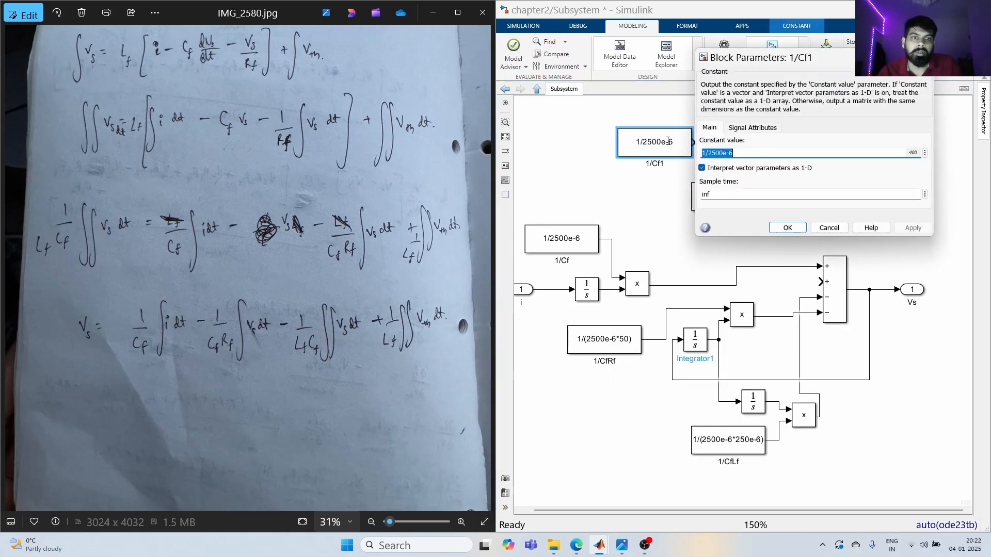
text(400)
key(Return)
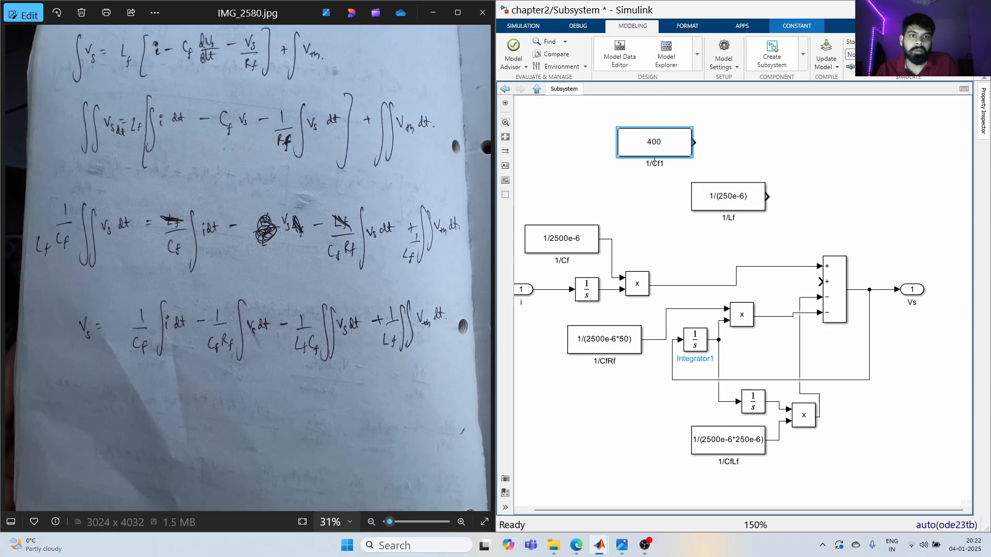
double_click(653, 164)
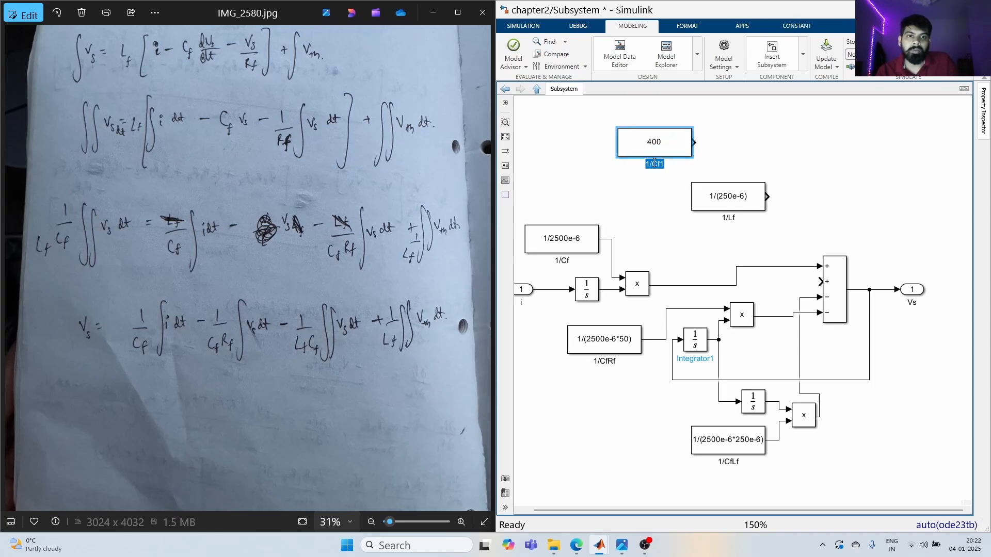
text(Vth)
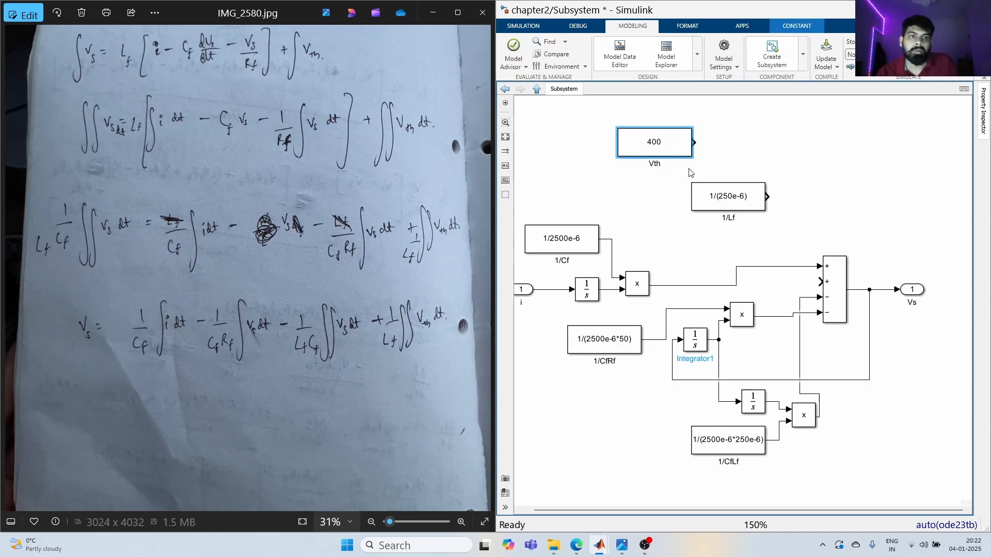
drag(692, 157, 745, 162)
click(831, 217)
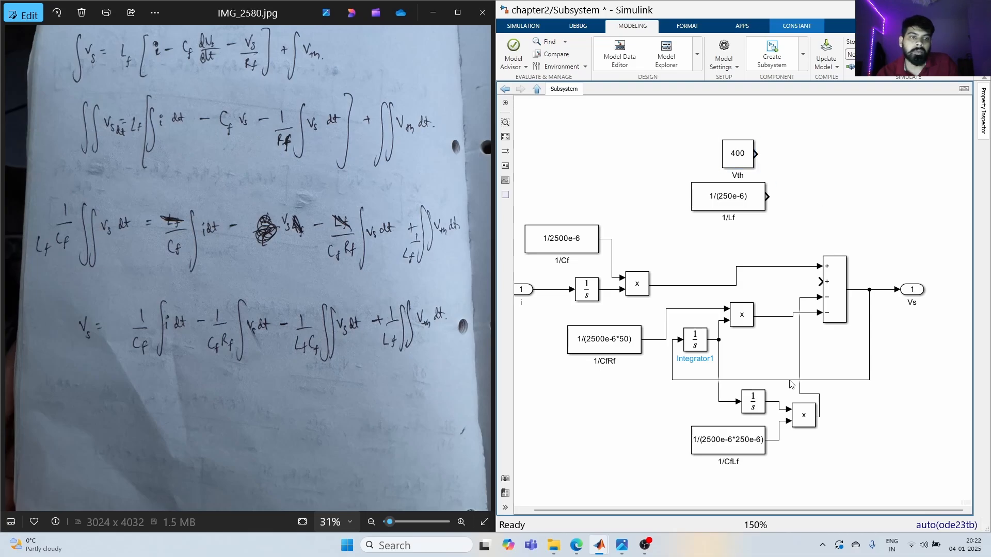
- Place a copy of the Product block to the right of the Vth and 1/Lf constants
drag(798, 413, 789, 167)
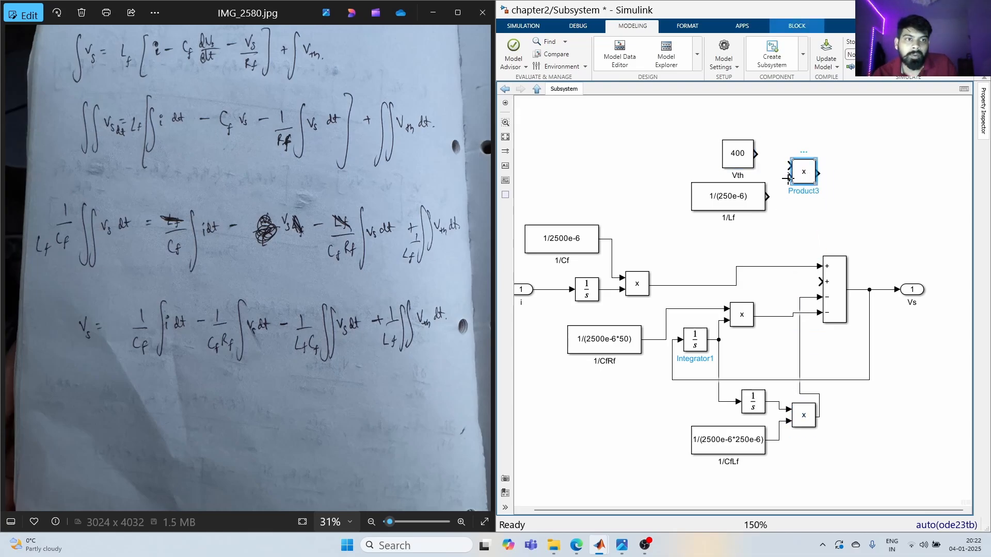
drag(805, 167, 887, 187)
drag(705, 351, 801, 181)
key(ctrl+z)
drag(693, 340, 779, 154)
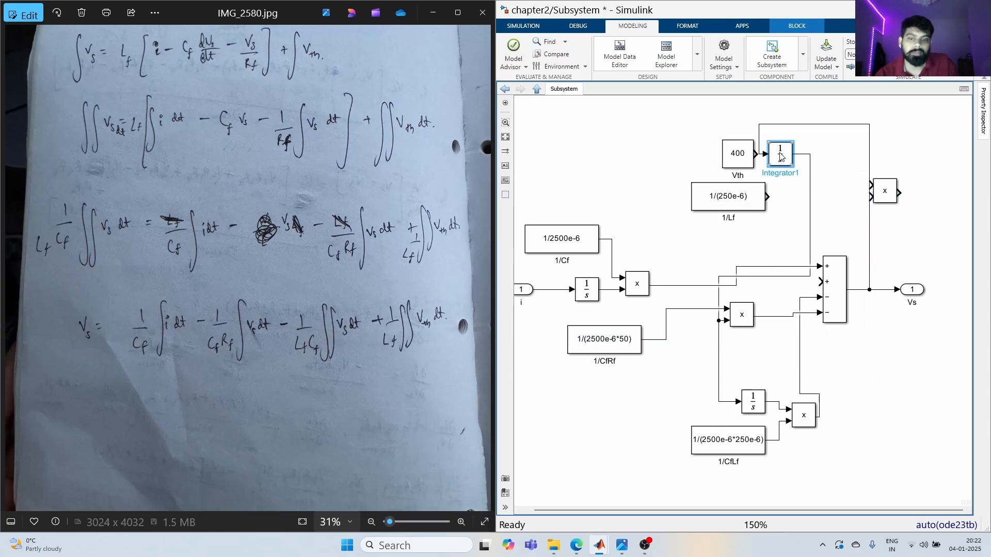
key(ctrl+z)
- Chain two Integrator copies after Vth, multiply their output by 1/Lf in the new Product, and feed the Add block's second plus input
drag(702, 347, 832, 162)
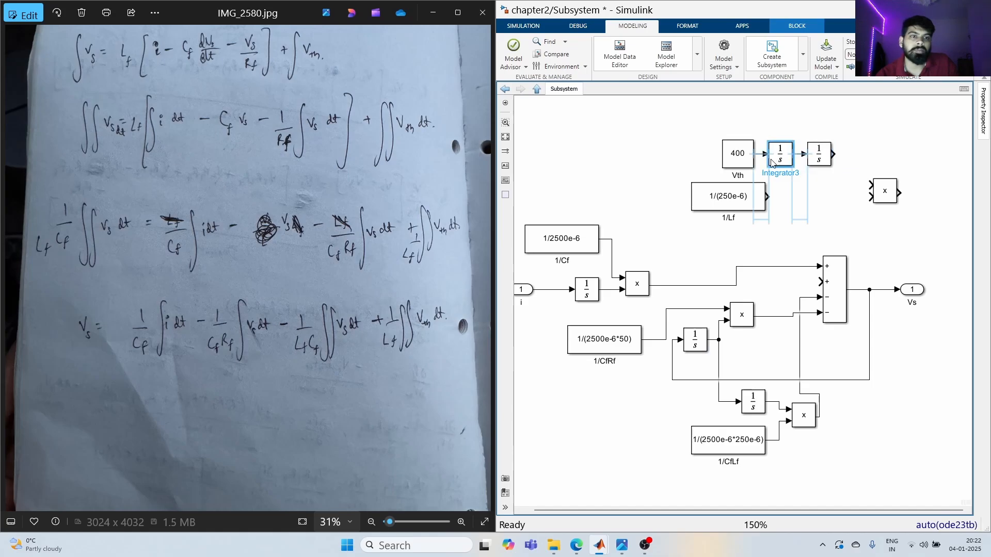
drag(747, 199, 871, 197)
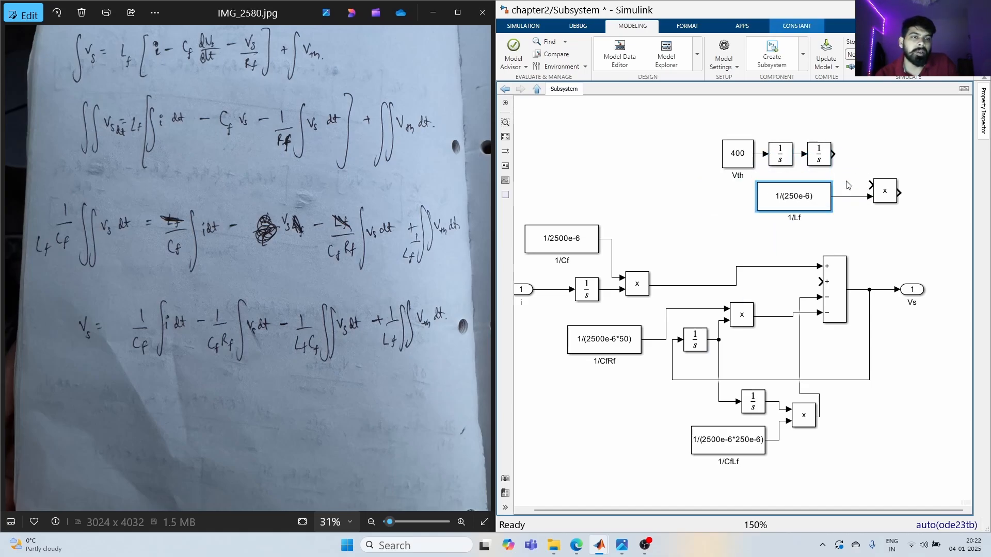
mouse_move(833, 153)
mouse_down()
mouse_move(917, 207)
mouse_move(830, 251)
mouse_move(822, 283)
mouse_up()
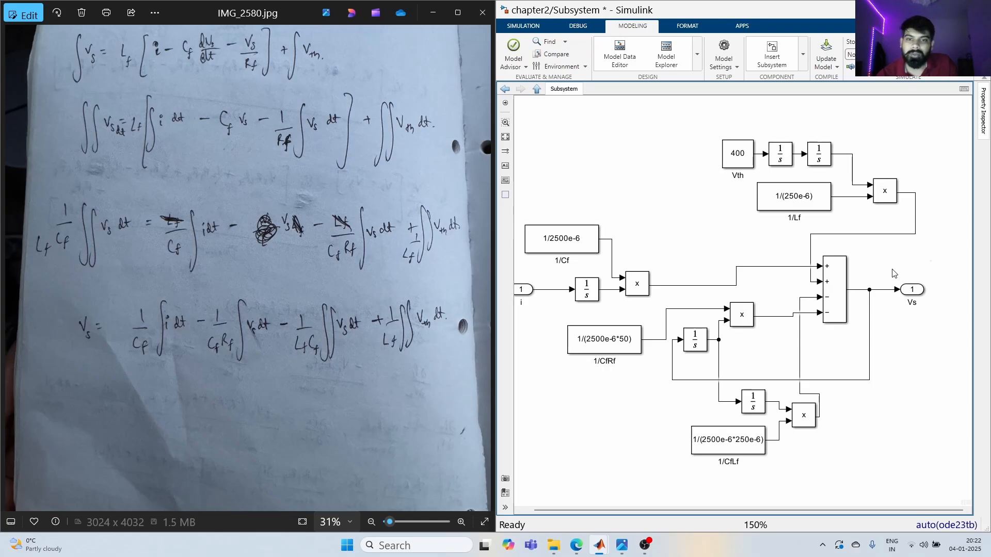
- Reposition the 1/CfRf branch's Product so its output line runs straight into the Add block's last minus input
key(space)
scroll(722, 272, down, 2)
key(space)
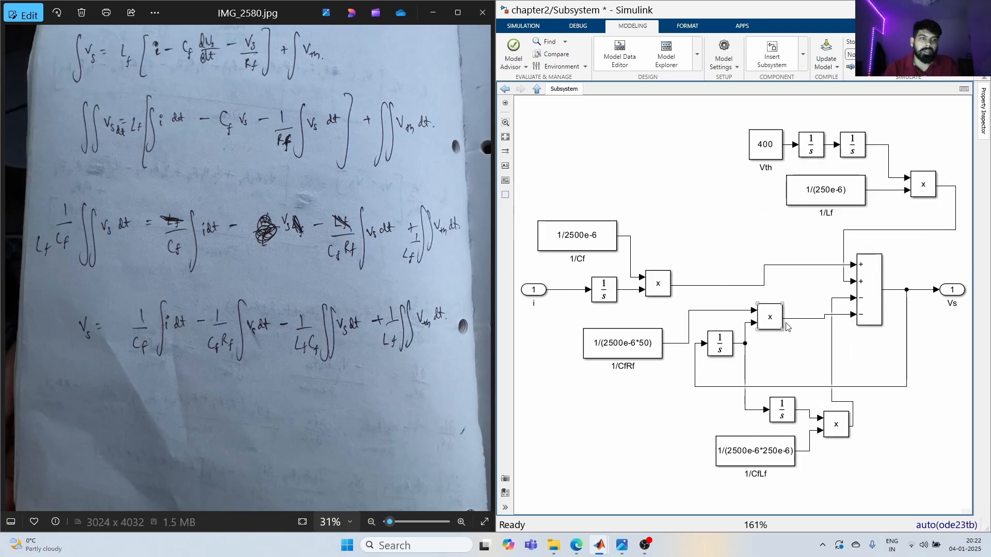
drag(772, 324, 785, 320)
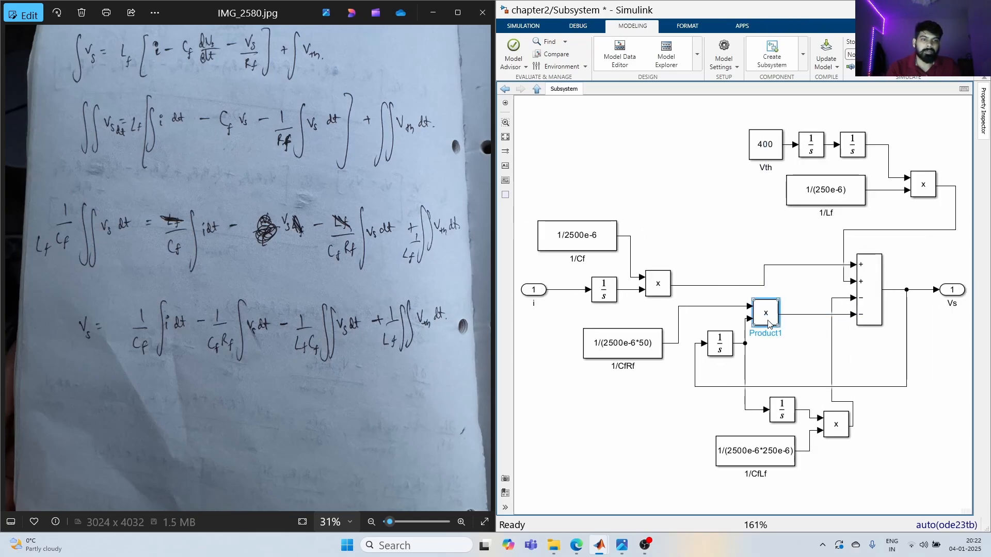
click(809, 364)
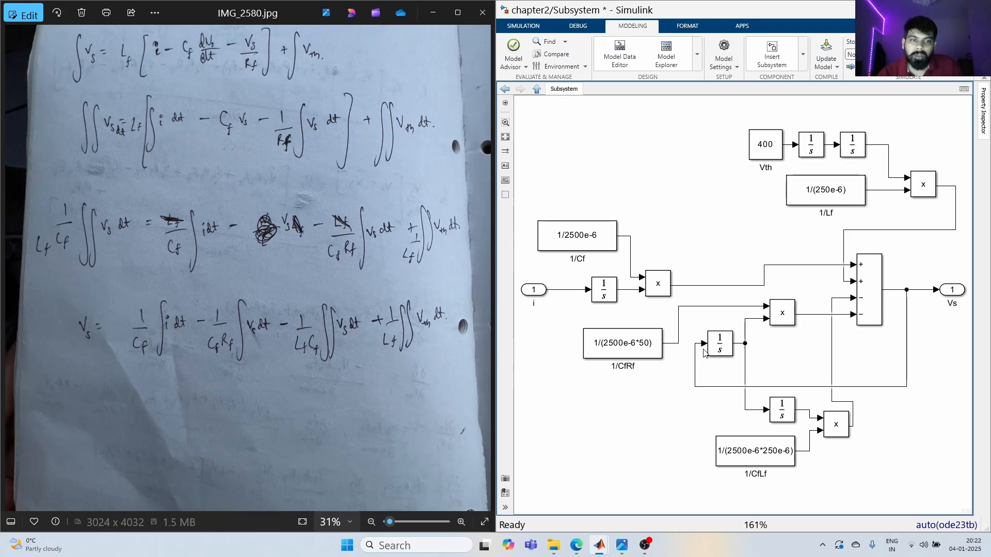
- Return to the top-level chapter2 model and connect the subsystem's i input to the measured current feedback line
click(510, 89)
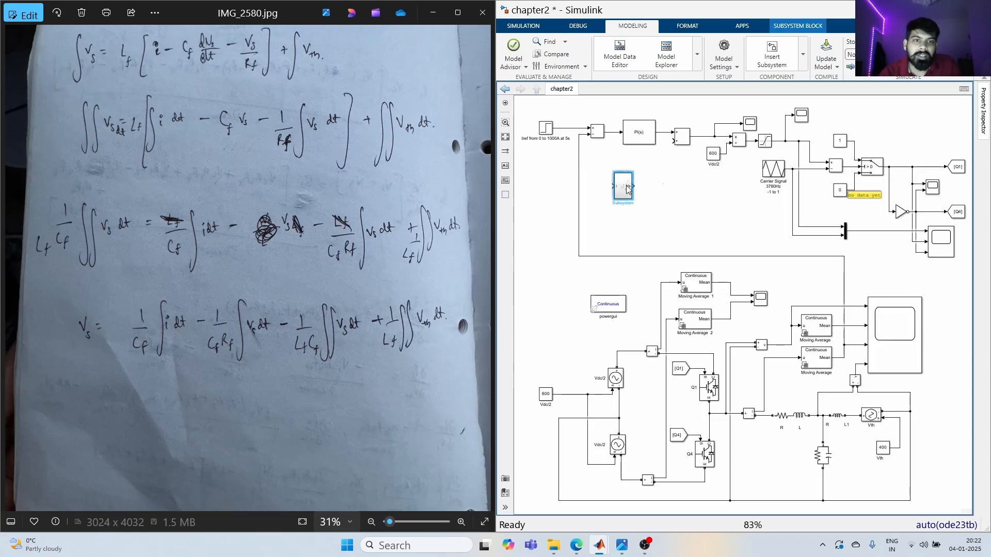
scroll(627, 214, up, 5)
scroll(597, 310, down, 4)
scroll(568, 294, up, 4)
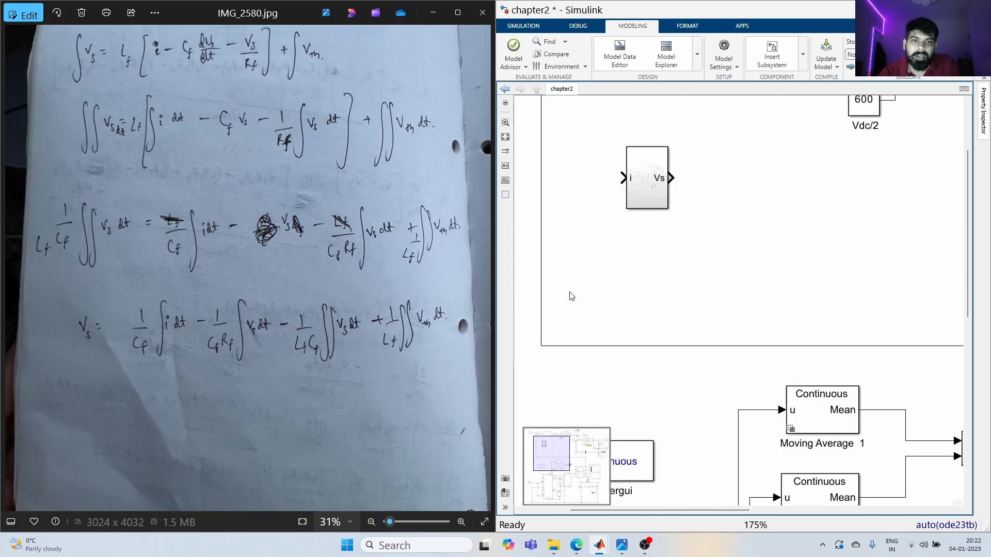
drag(755, 217, 683, 217)
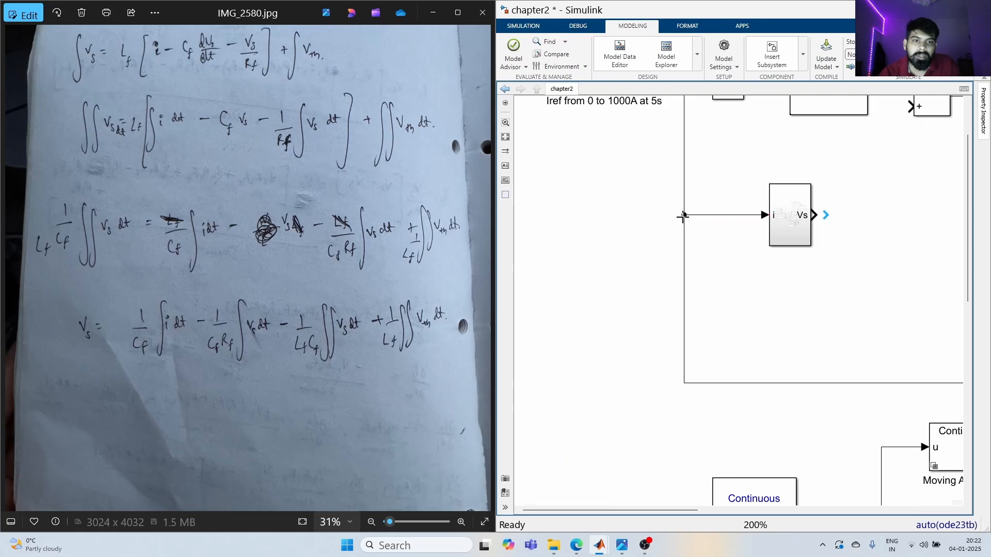
- Wire the subsystem's Vs output to the lower input of the sum after the PI controller, and place the subsystem just below the controller
scroll(651, 228, down, 4)
scroll(692, 176, up, 1)
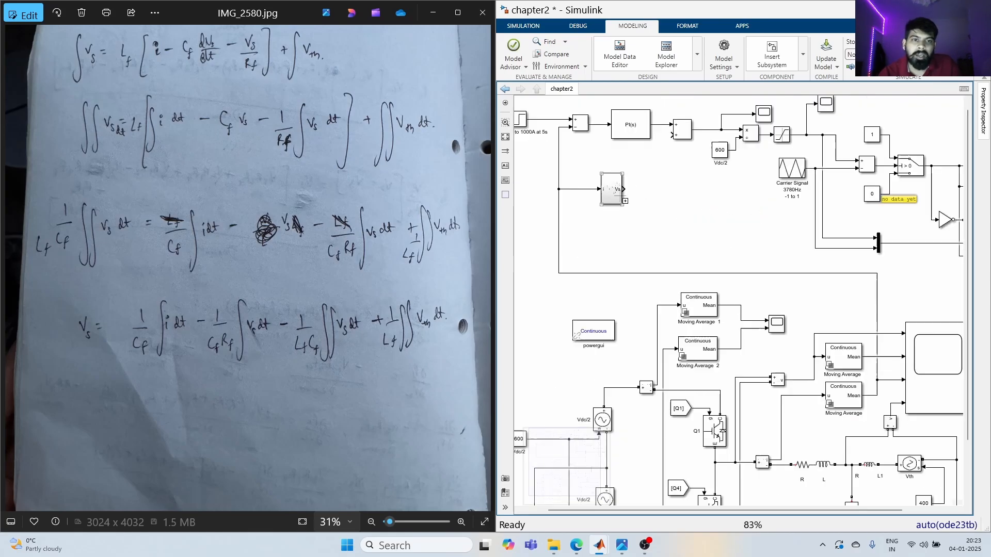
click(626, 204)
drag(631, 190, 672, 135)
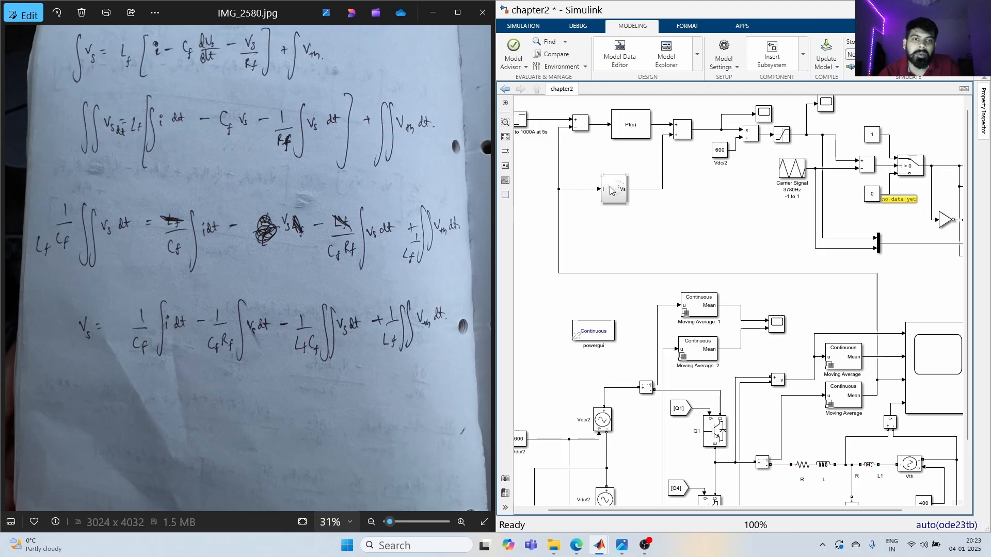
drag(611, 191, 621, 168)
click(746, 265)
key(space)
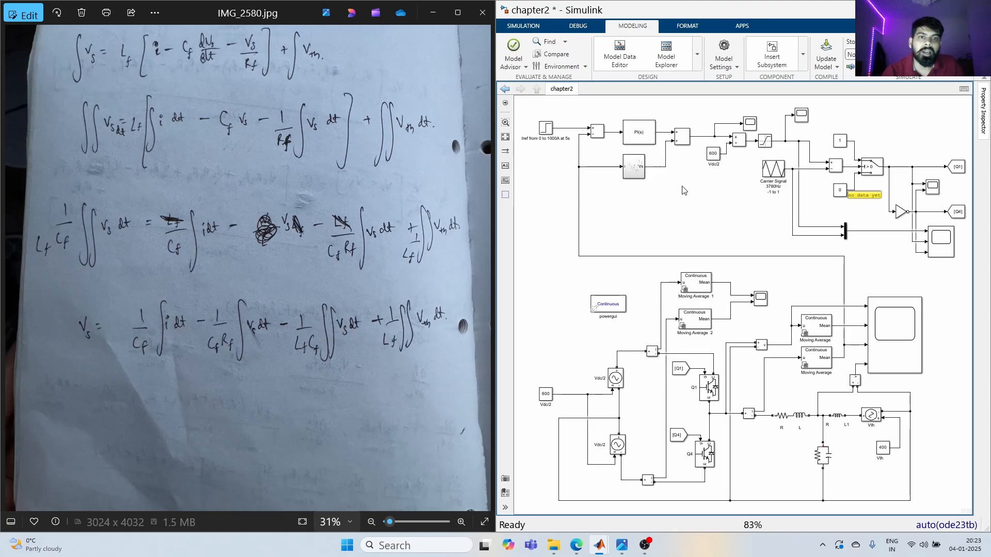
drag(637, 170, 611, 172)
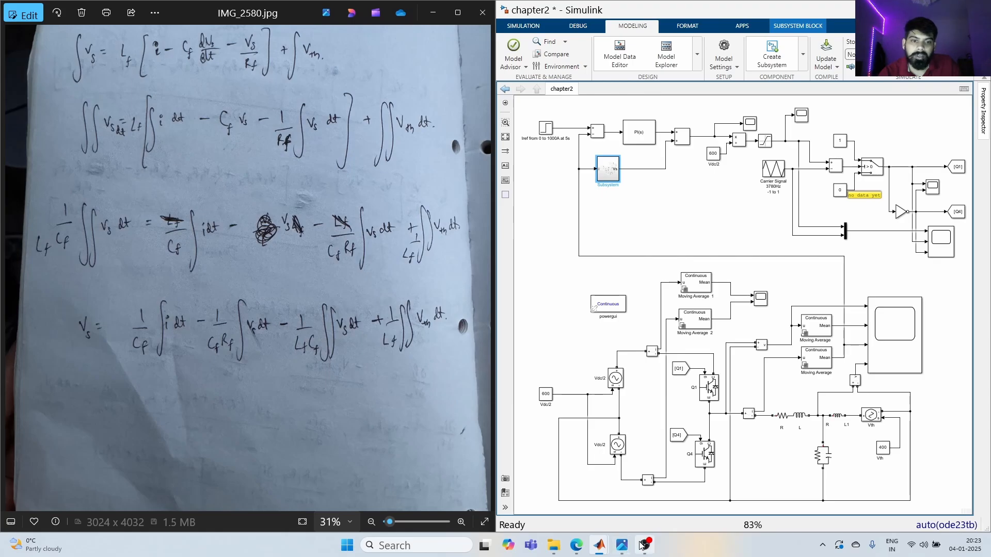
- Switch to the textbook PDF in the browser and examine the Vs and i transient plots with and without feed-forward compensation in Figures 3.11 and 3.12
click(576, 546)
scroll(284, 233, down, 2)
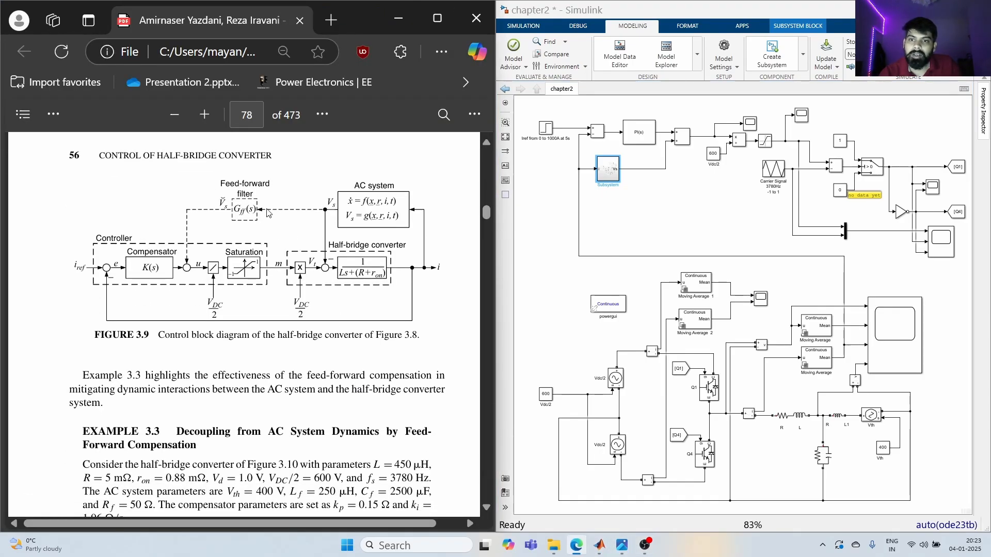
scroll(257, 205, down, 15)
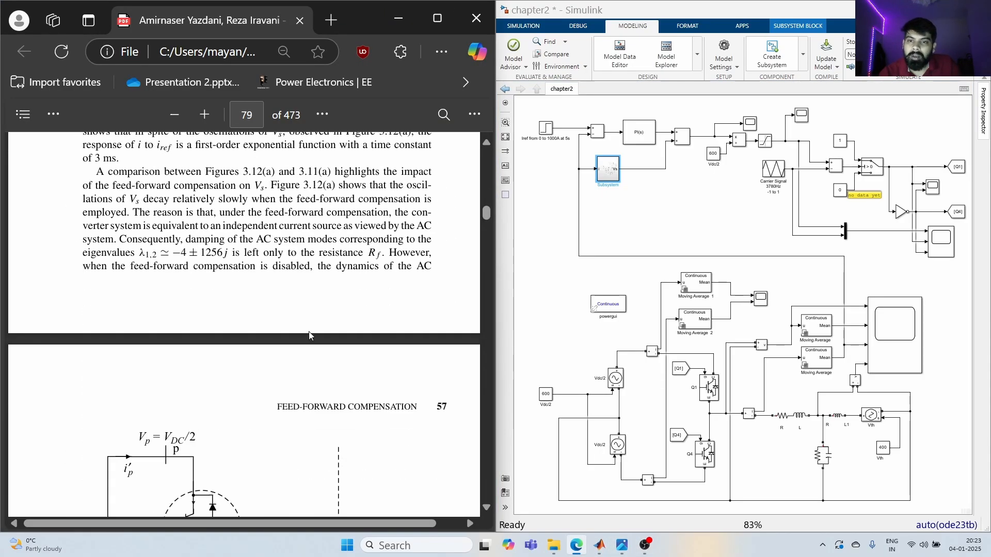
scroll(311, 329, down, 8)
scroll(310, 331, up, 2)
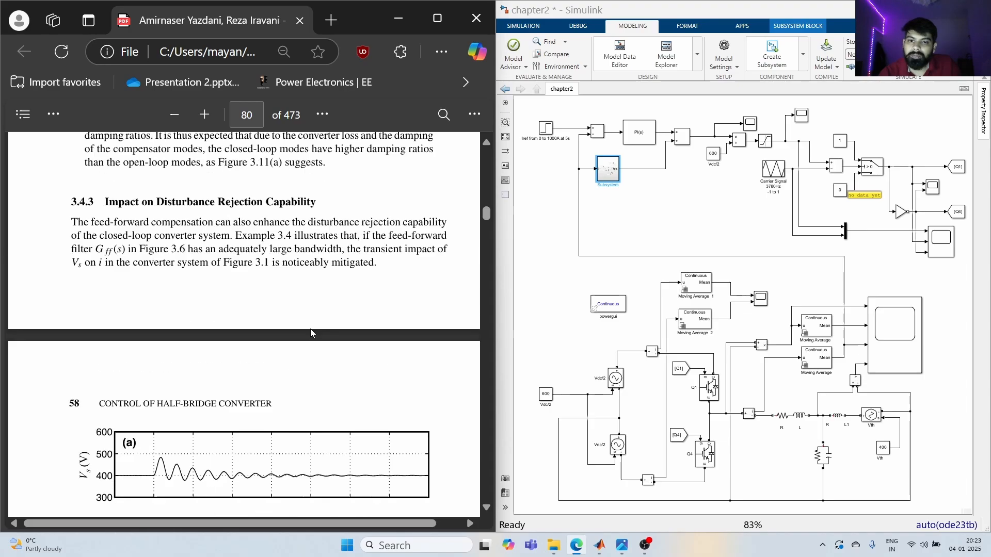
scroll(311, 330, down, 8)
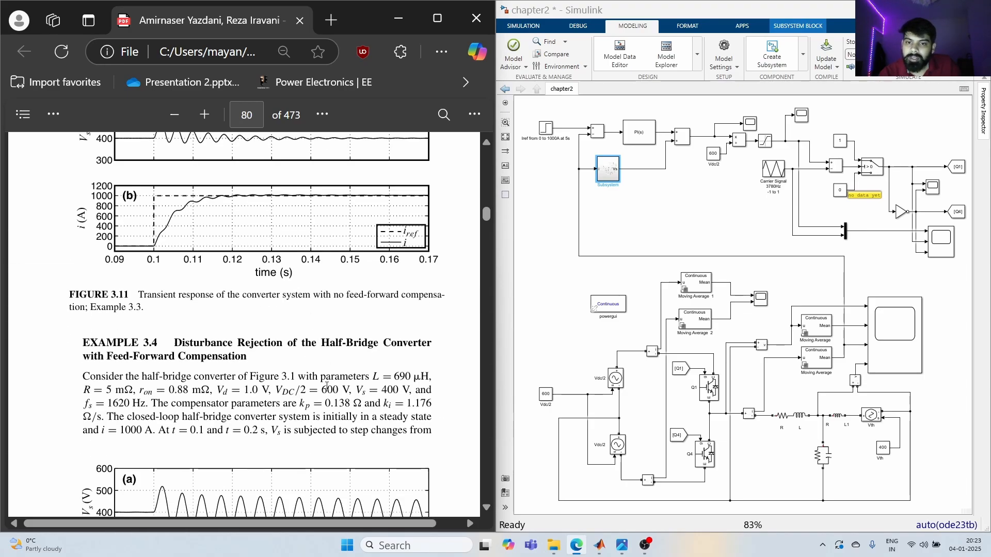
scroll(305, 362, down, 9)
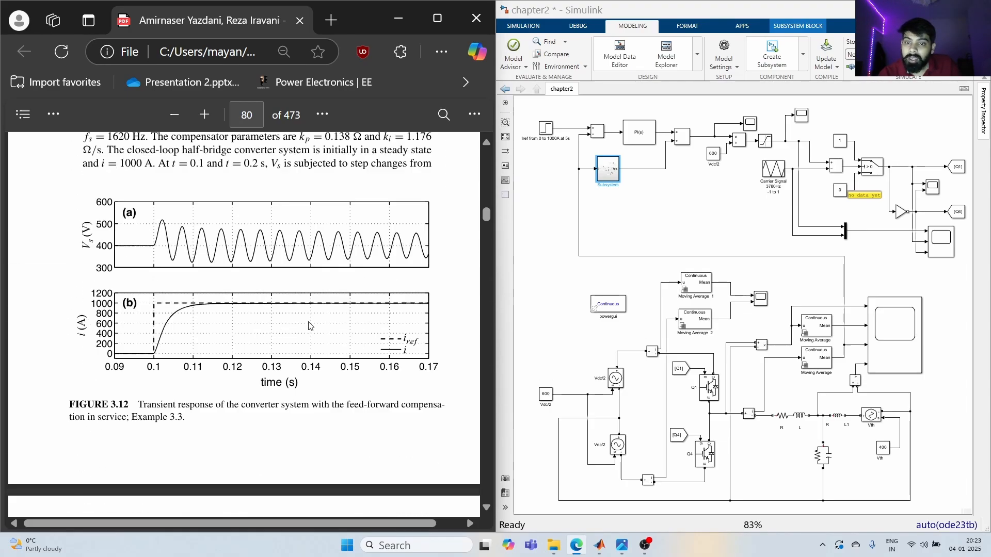
scroll(317, 324, up, 4)
scroll(318, 324, up, 1)
scroll(317, 325, down, 8)
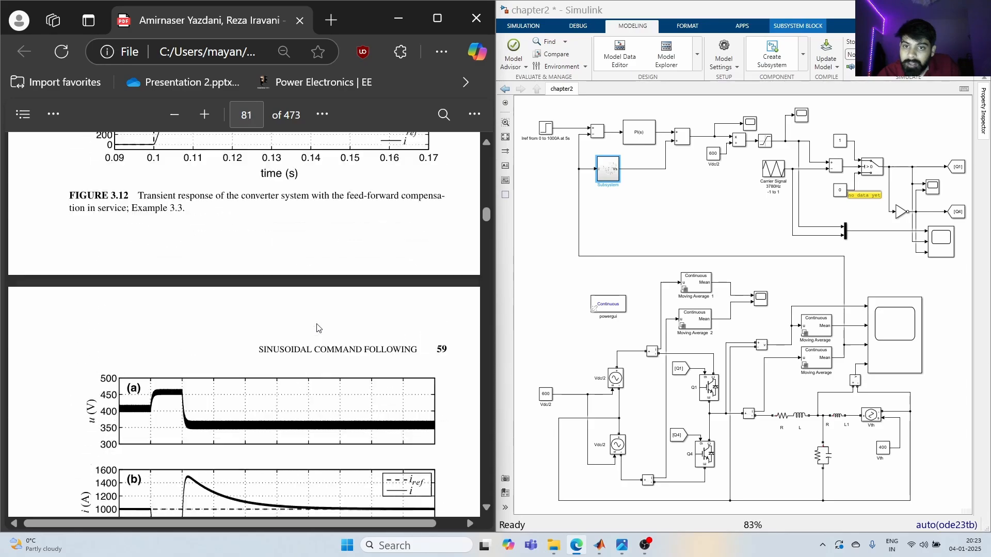
scroll(317, 325, up, 7)
scroll(310, 335, down, 7)
scroll(300, 343, down, 15)
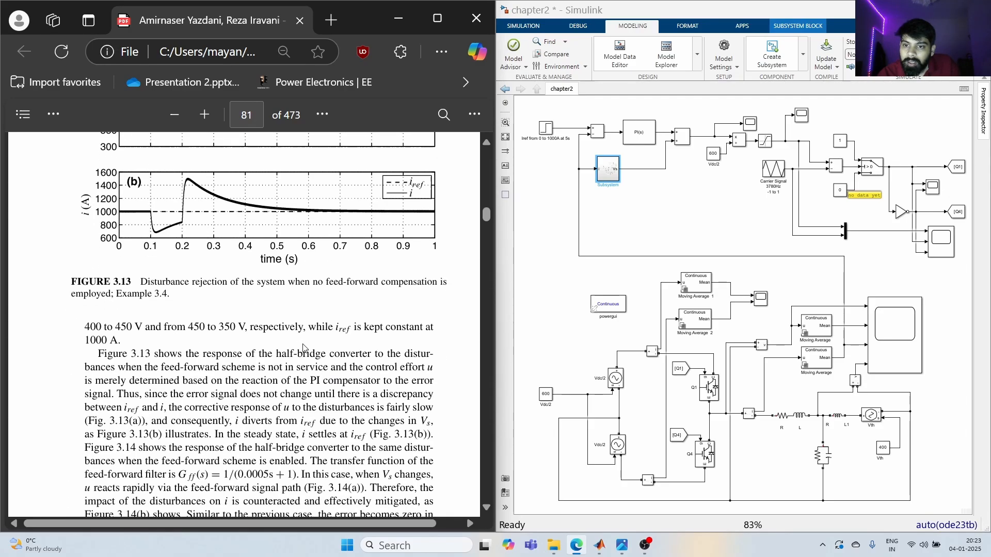
scroll(245, 341, up, 5)
scroll(244, 341, up, 20)
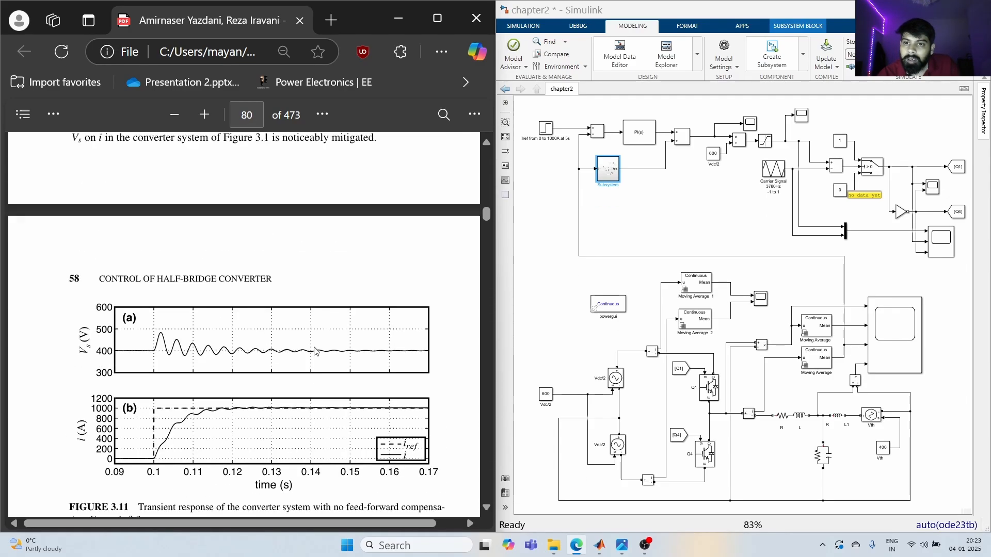
- Find Example 3.3 in the textbook PDF and highlight the feed-forward filter's transfer function Gff(s) for reference
scroll(316, 351, up, 6)
scroll(271, 364, down, 4)
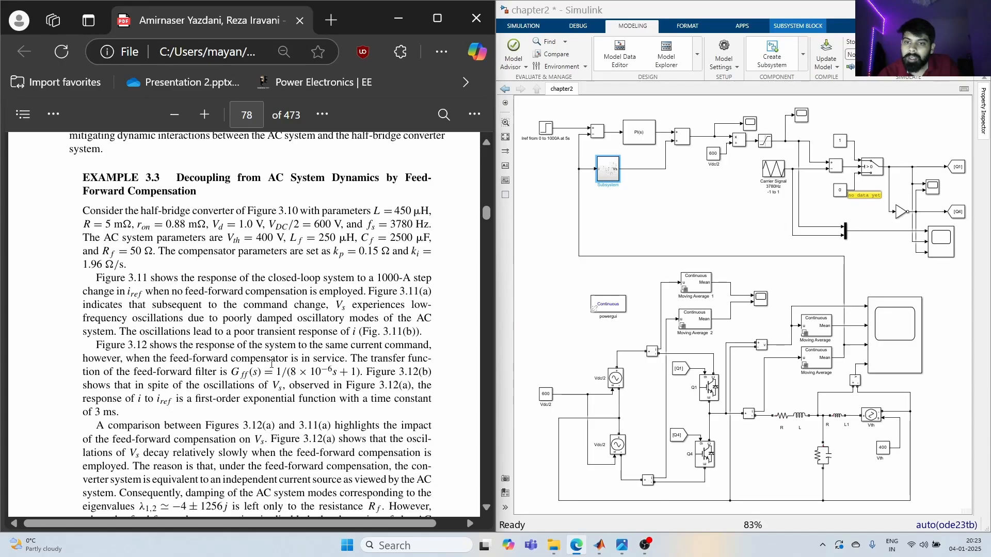
drag(233, 371, 370, 372)
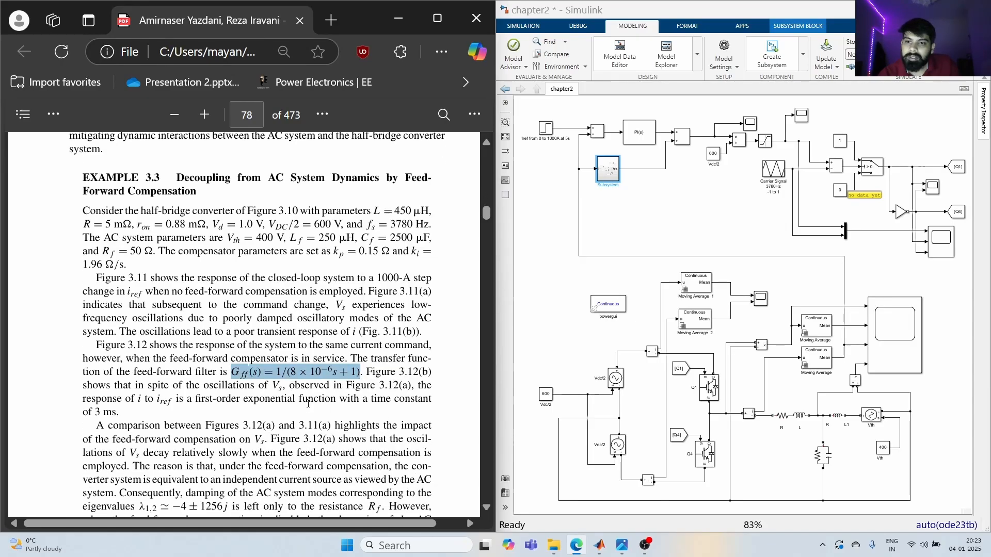
scroll(305, 373, down, 5)
scroll(304, 373, up, 5)
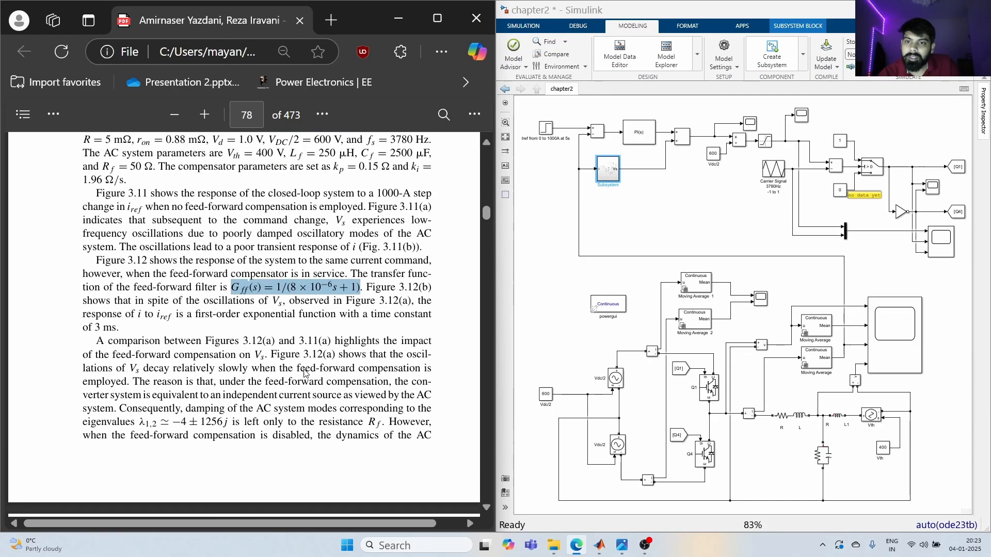
- Shift the subsystem slightly away from the PI controller and compare the control loop with the block diagram in Figure 3.9
drag(604, 179, 615, 188)
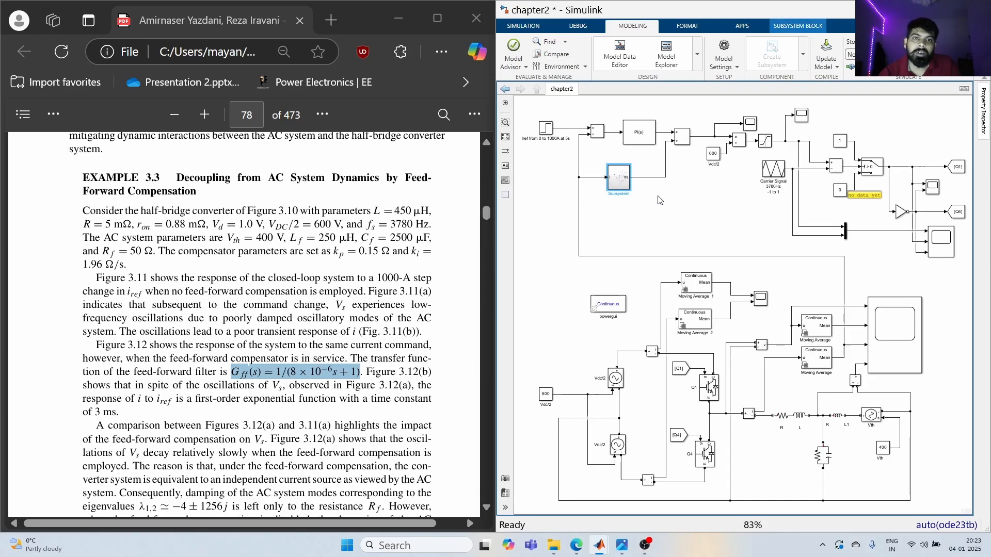
click(721, 200)
scroll(295, 399, up, 6)
scroll(297, 394, down, 2)
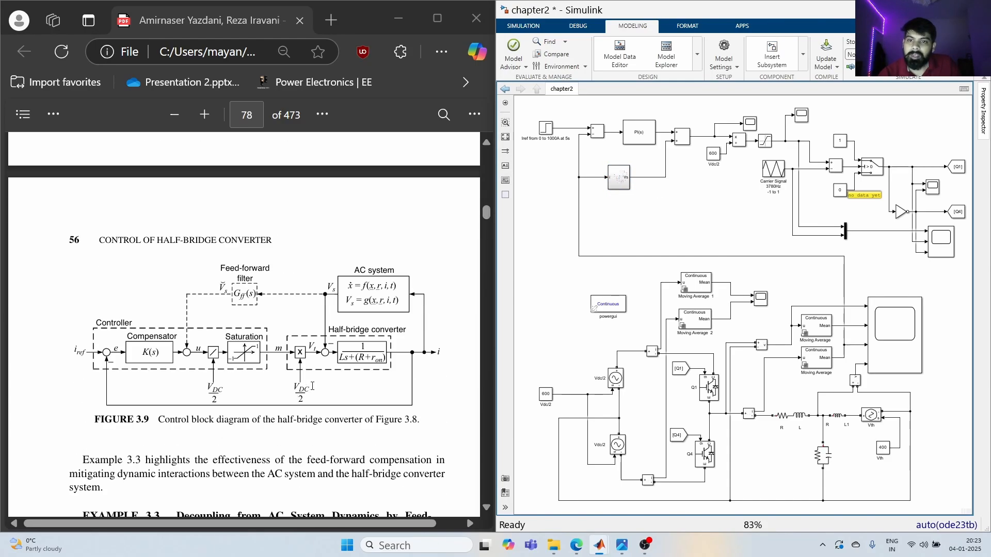
scroll(313, 386, down, 2)
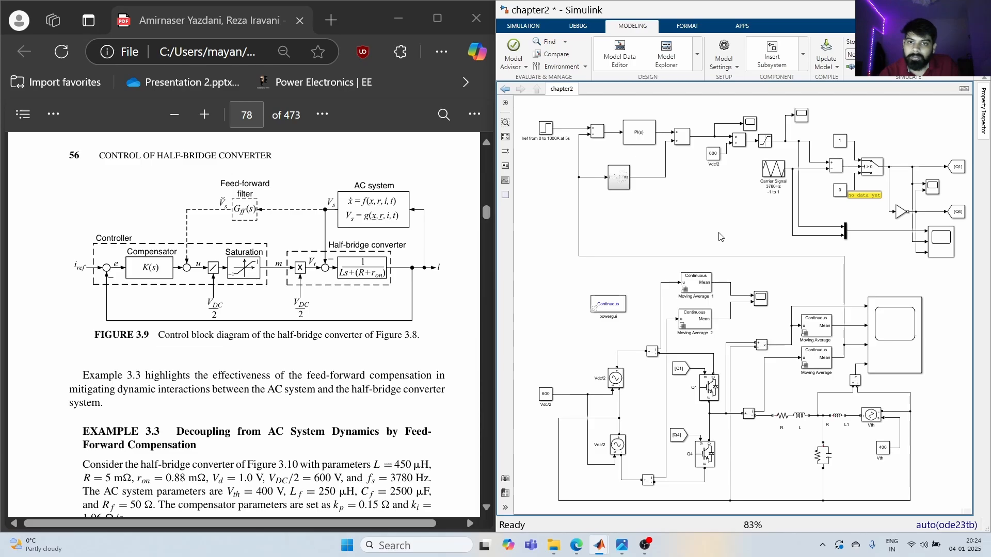
- Run the chapter2 simulation and examine the schematic of the converter interfaced with an AC system in Figure 3.8
click(922, 51)
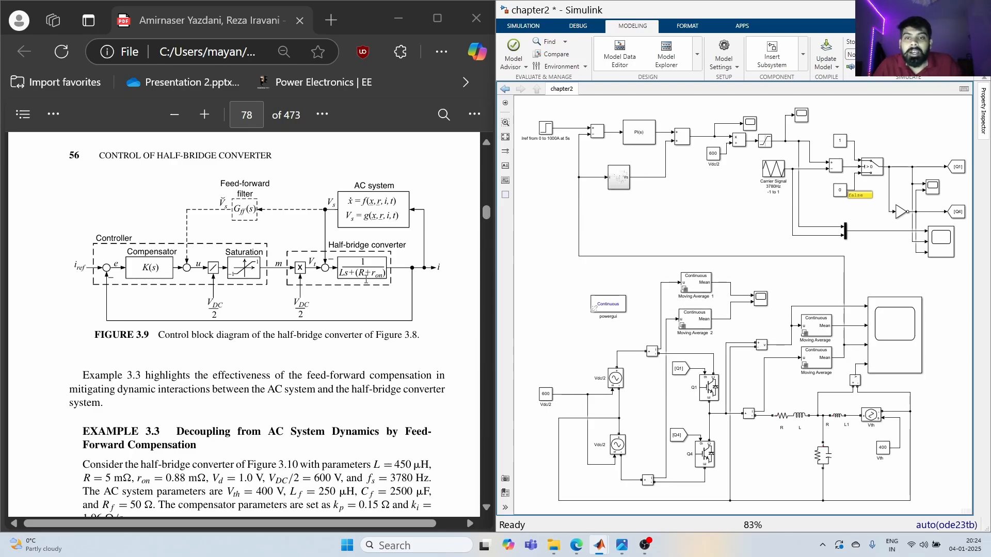
scroll(366, 280, up, 15)
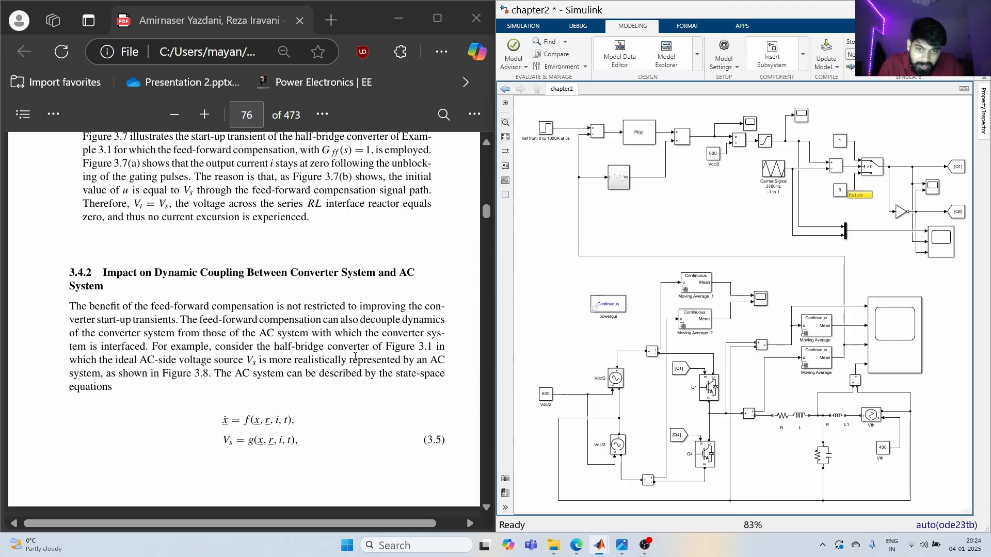
scroll(351, 348, down, 6)
scroll(388, 337, down, 2)
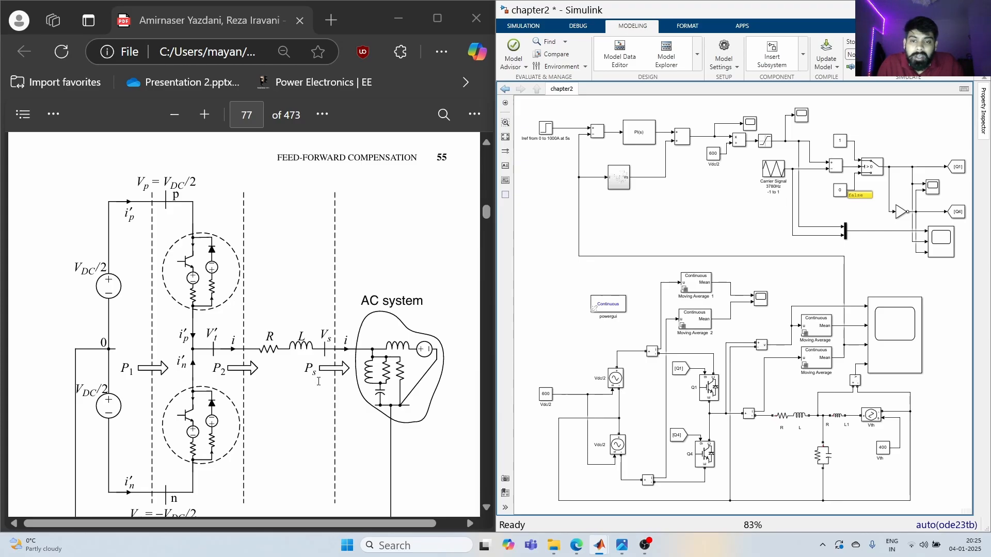
scroll(319, 381, down, 2)
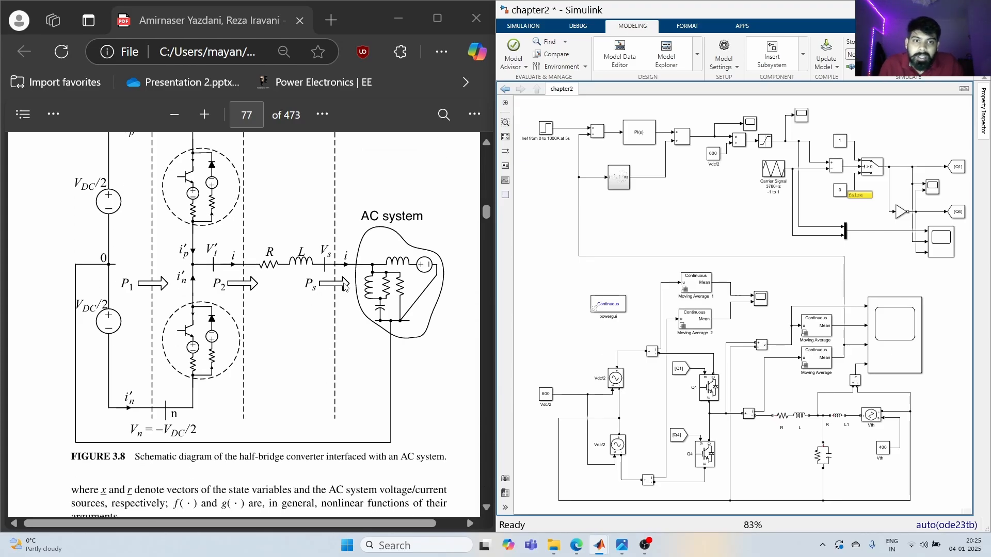
- Review the blocks inside the subsystem that compute Vs from i, and return to the top-level model
double_click(618, 177)
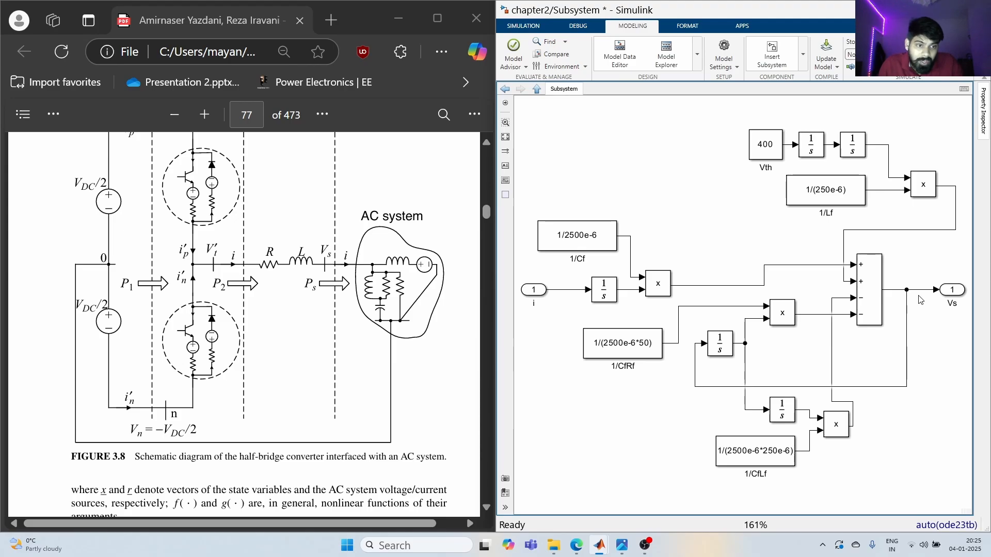
click(871, 338)
click(879, 323)
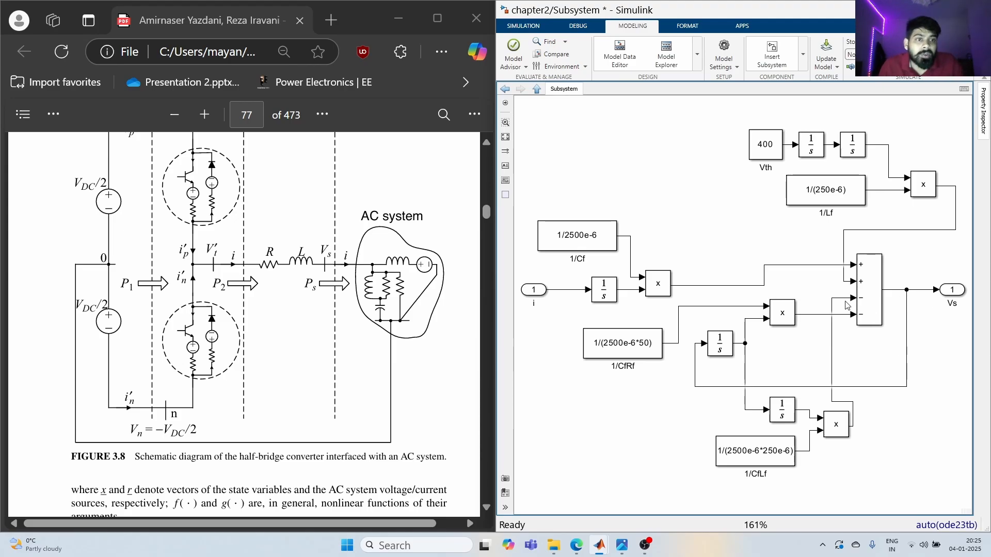
click(537, 89)
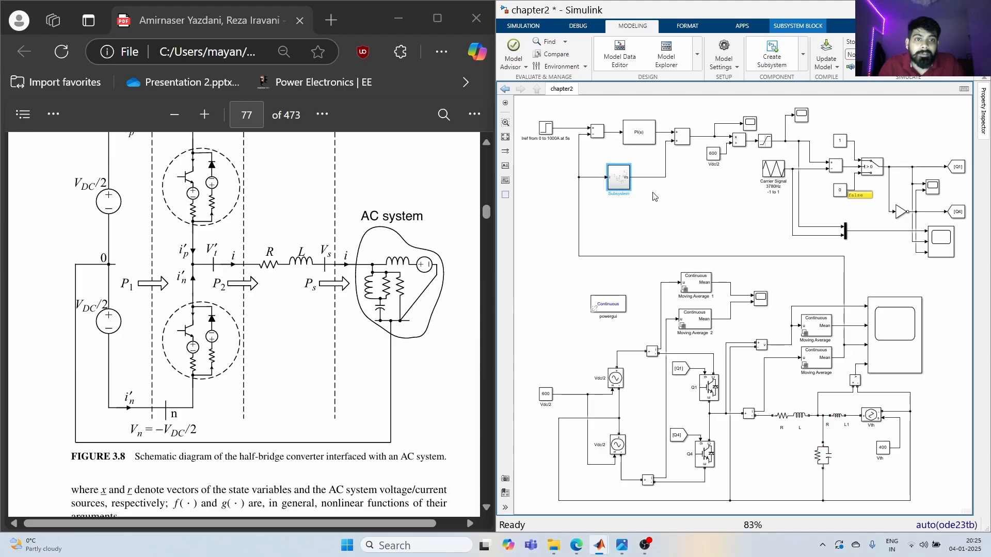
- Nudge the subsystem slightly upward and connect a new Scope to its Vs output line
drag(622, 185, 623, 182)
click(657, 210)
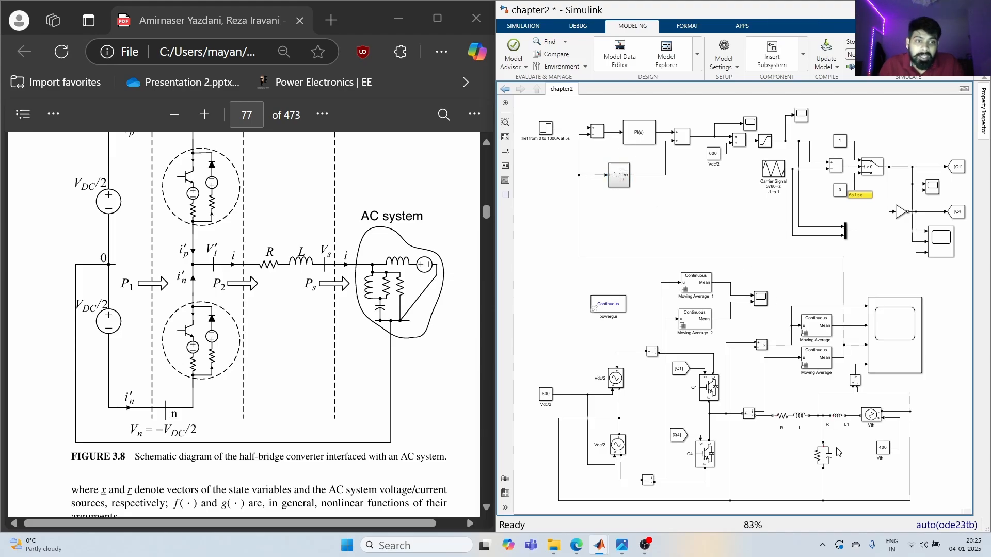
click(824, 456)
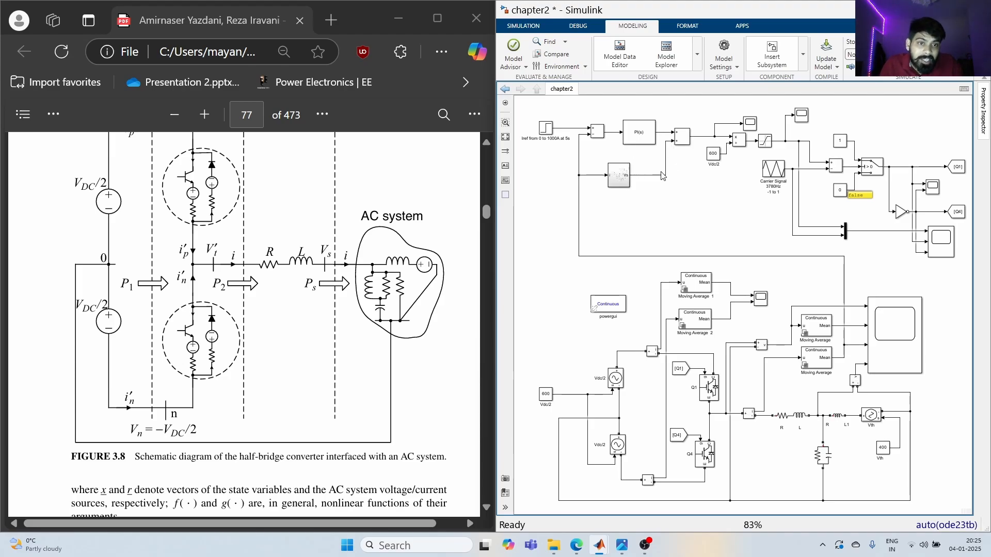
double_click(675, 212)
text(co)
key(BackSpace)
key(BackSpace)
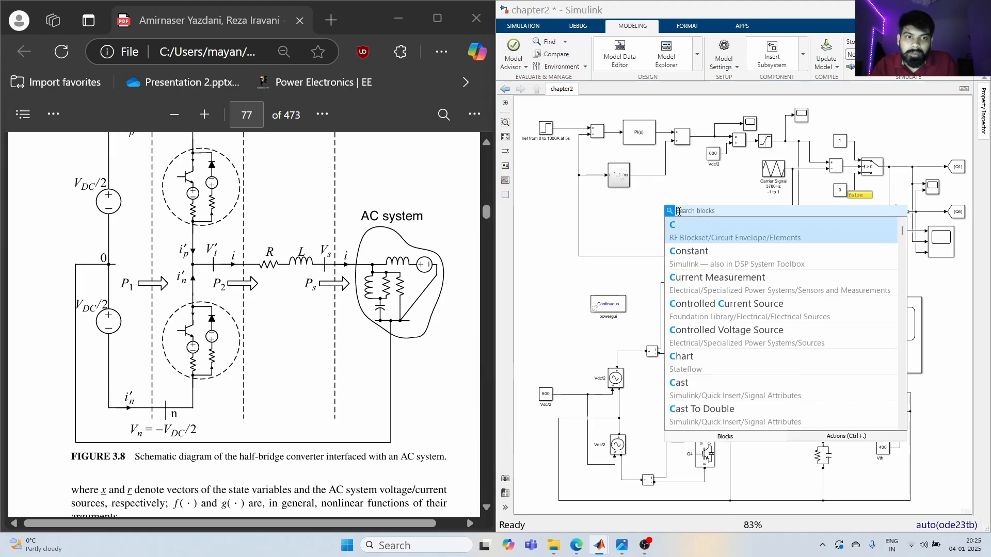
text(scope)
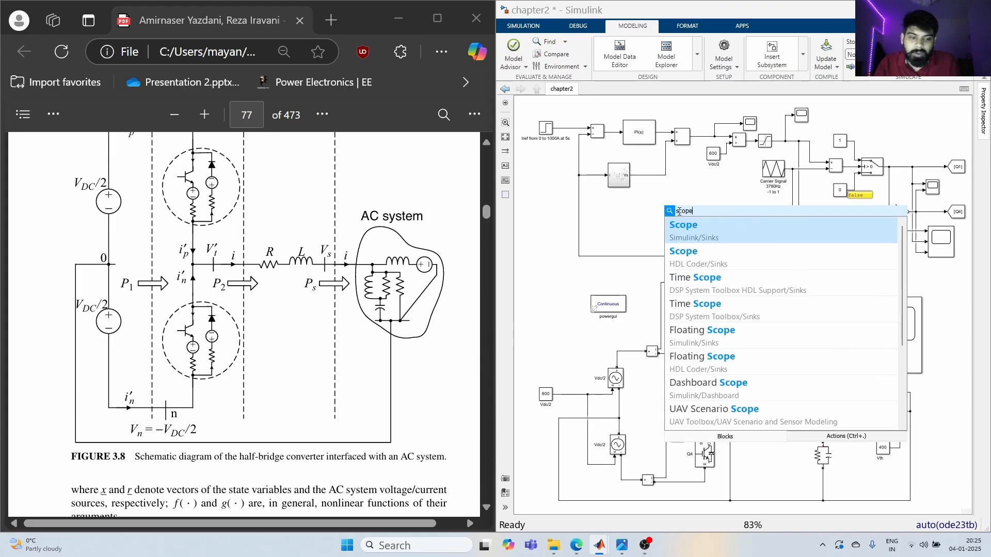
key(Return)
drag(677, 218, 691, 182)
click(676, 188)
click(667, 181)
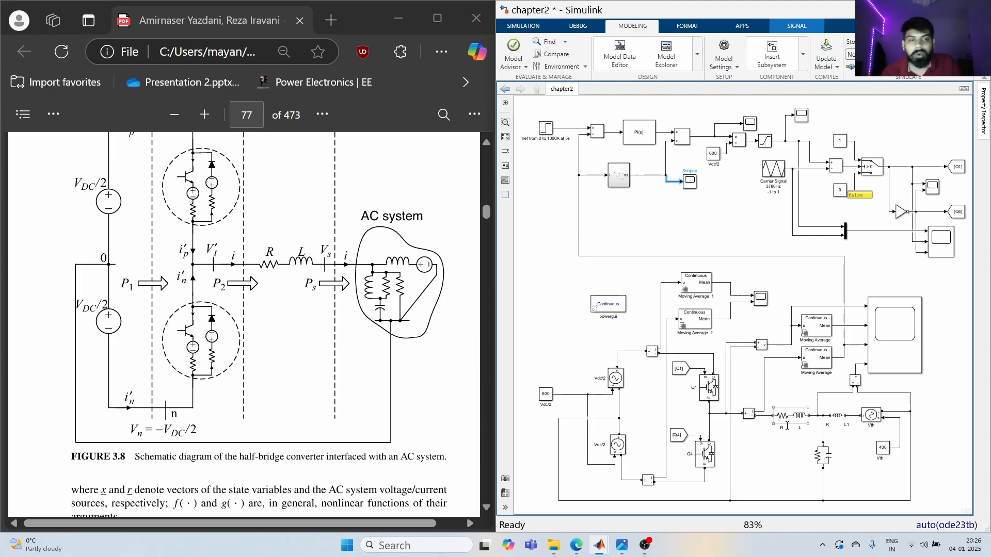
- Run the simulation and examine the main Scope's voltage and current traces around the current step at 5 s
click(922, 49)
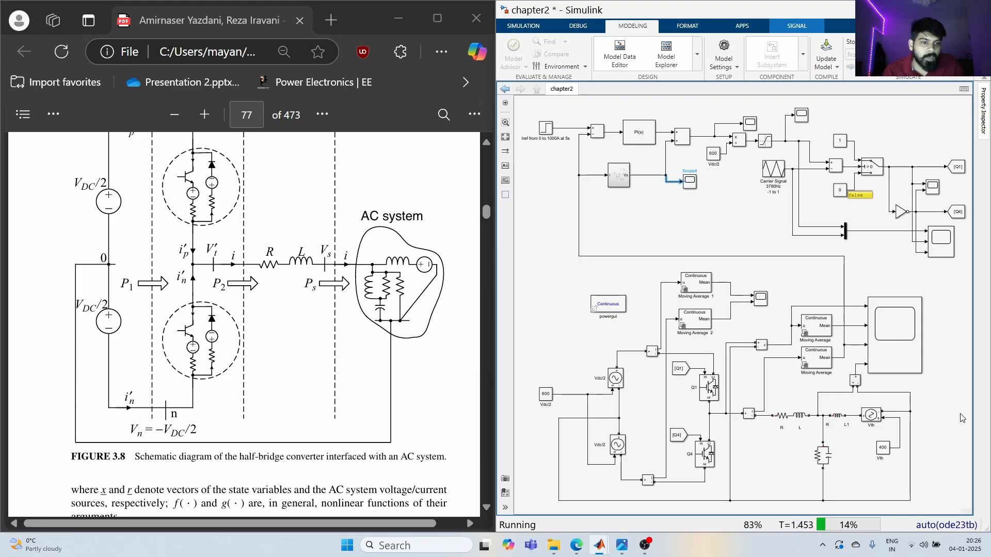
double_click(917, 349)
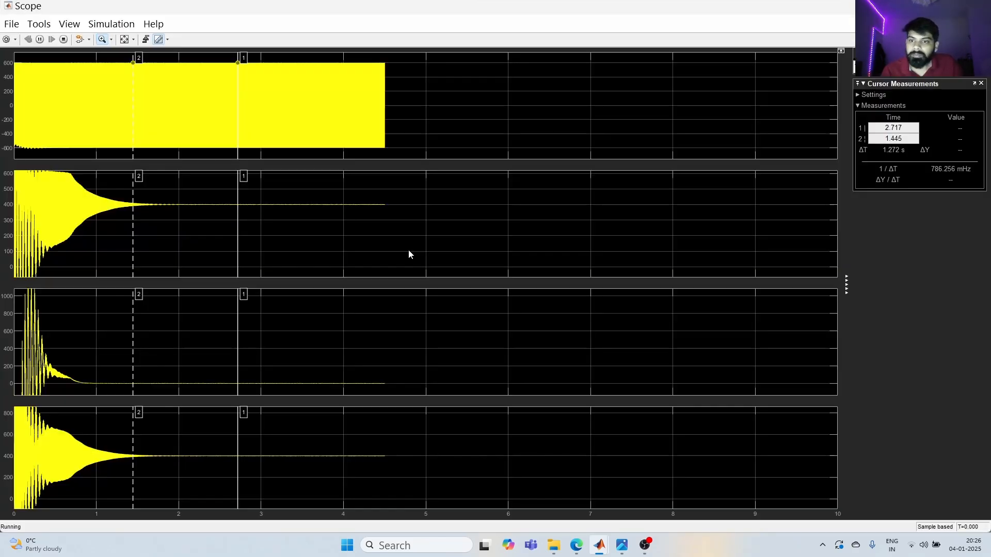
click(125, 39)
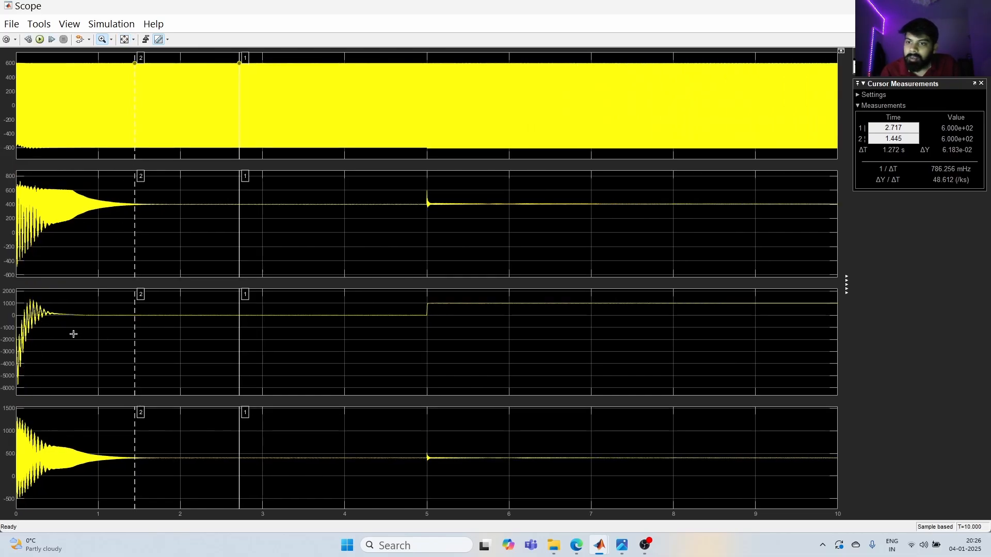
drag(64, 332, 16, 332)
scroll(78, 329, up, 2)
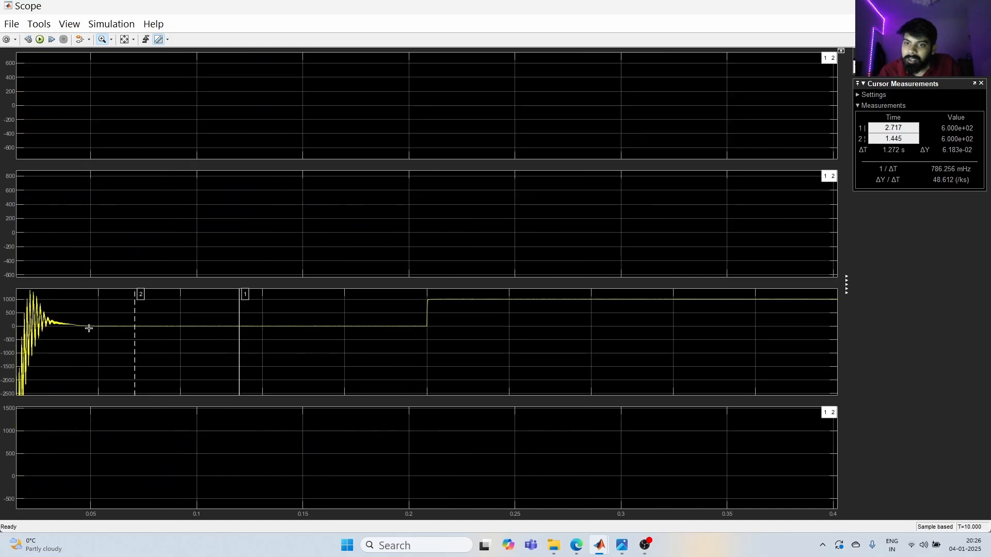
drag(435, 314, 434, 314)
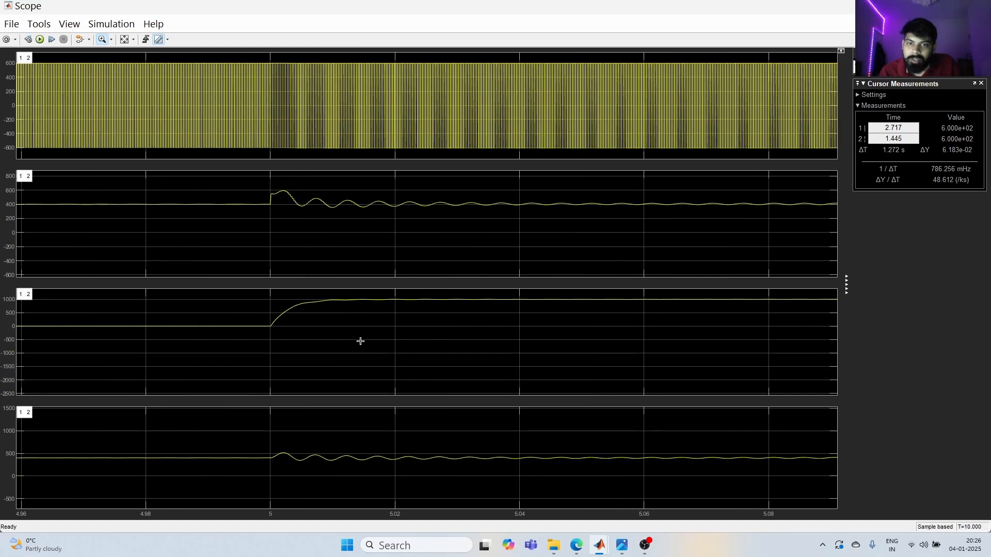
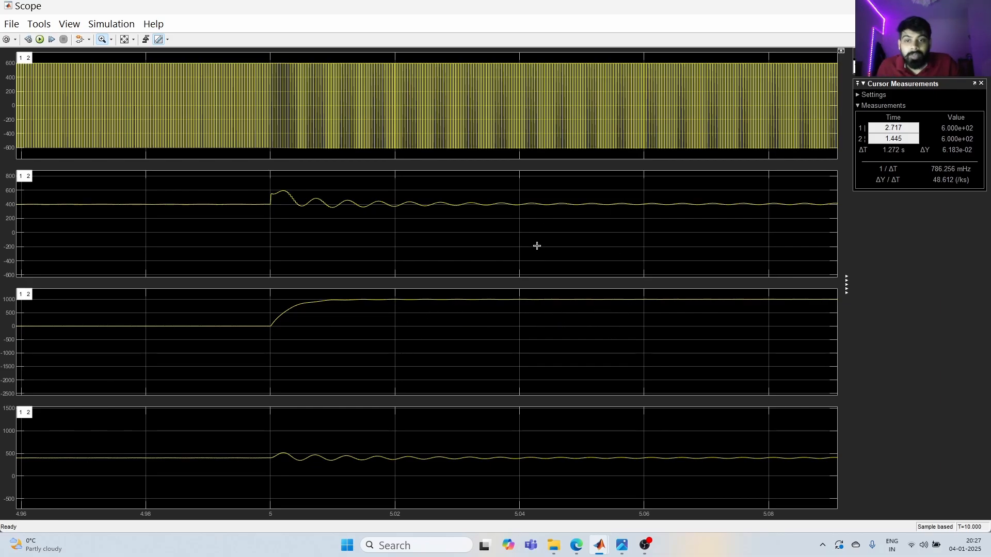
click(124, 39)
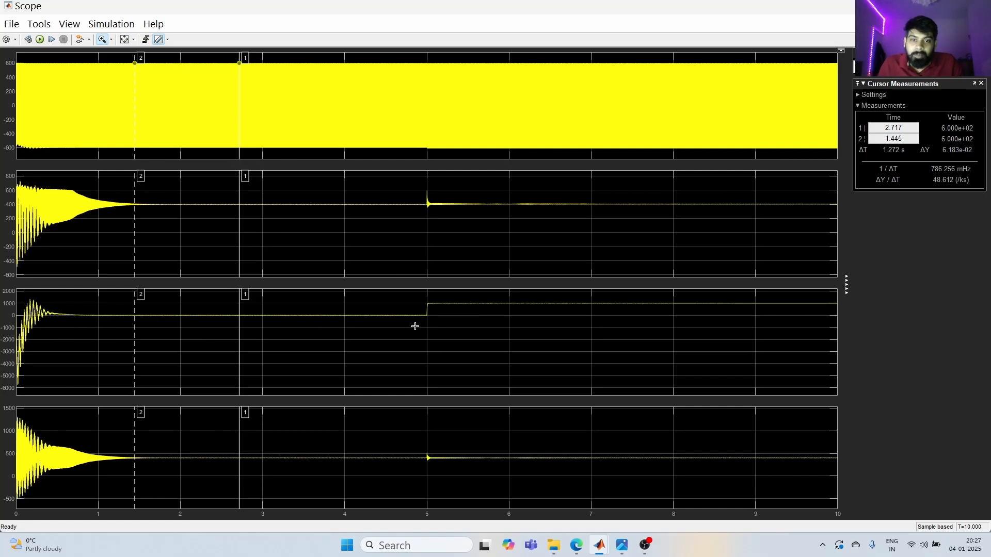
drag(423, 318, 455, 292)
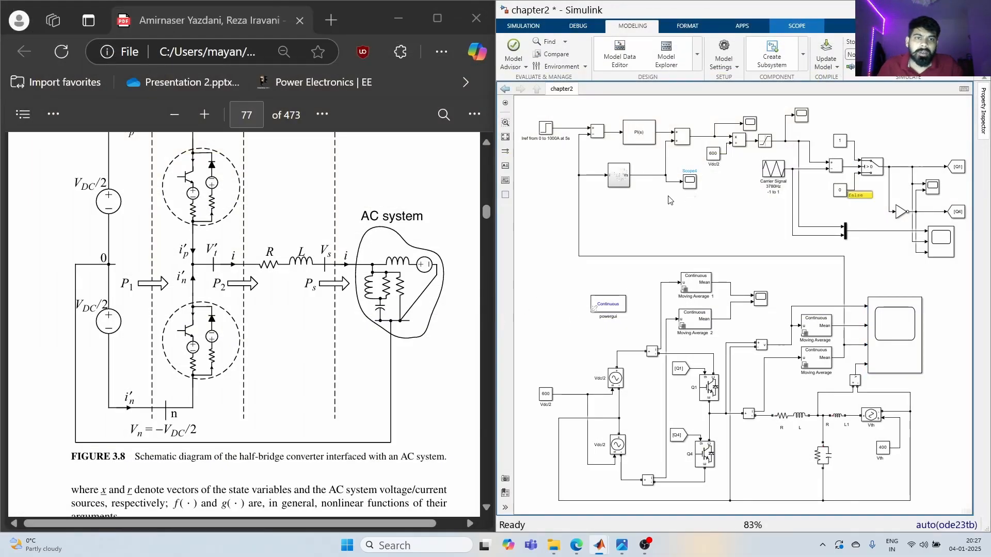
- Shift the subsystem toward the feedback line and insert a Transfer Fcn block in its Vs output line before the Scope branch
drag(621, 178, 608, 178)
double_click(625, 192)
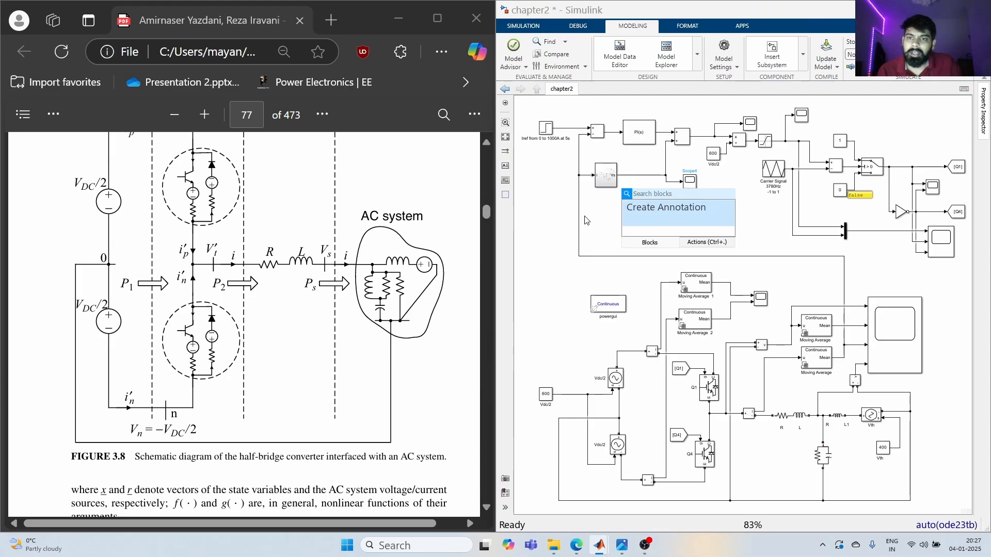
click(471, 319)
scroll(367, 346, down, 6)
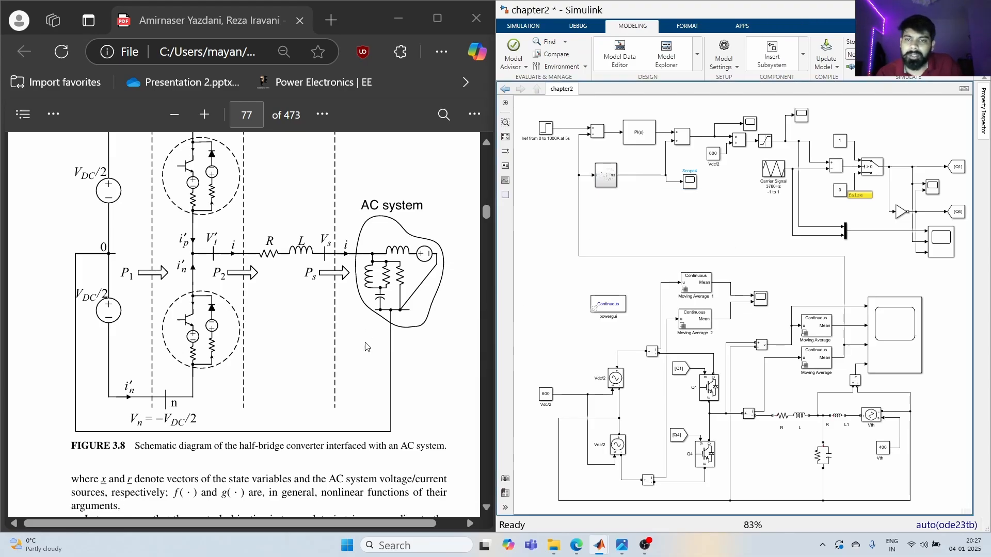
double_click(654, 207)
text(trans)
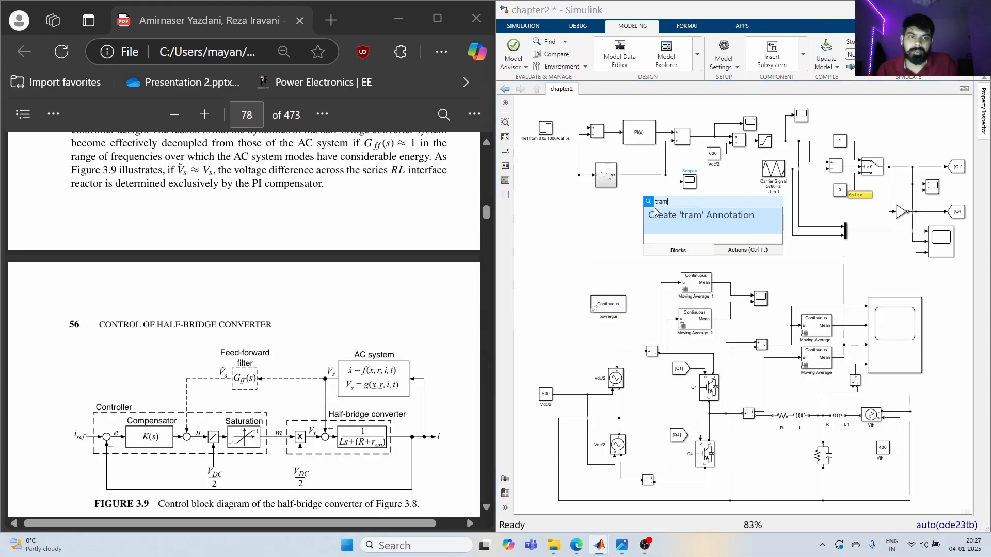
click(655, 209)
drag(655, 209, 645, 181)
- Set the Transfer Fcn's denominator coefficients to [8e-6 1] and align the block on the Vs line
double_click(645, 181)
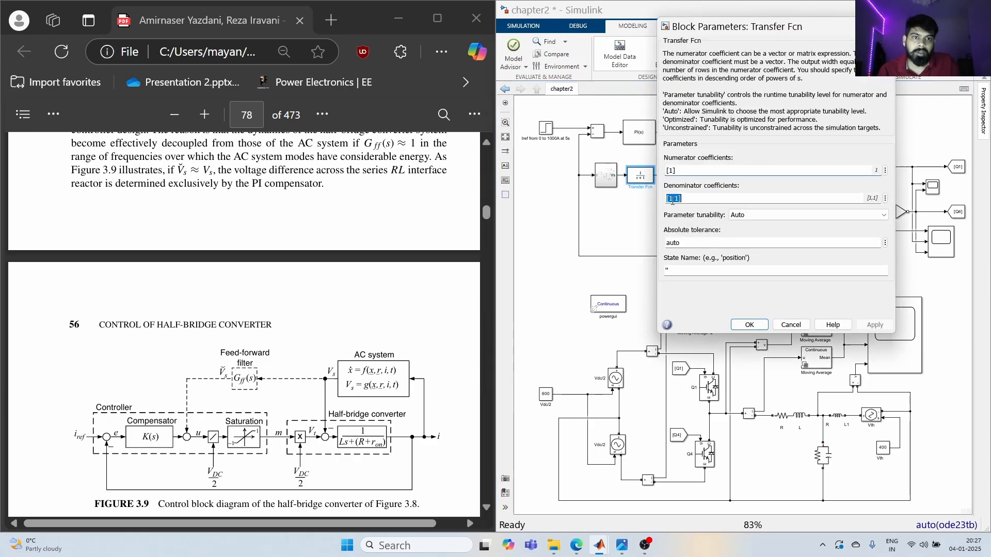
key(BackSpace)
text(8e-6)
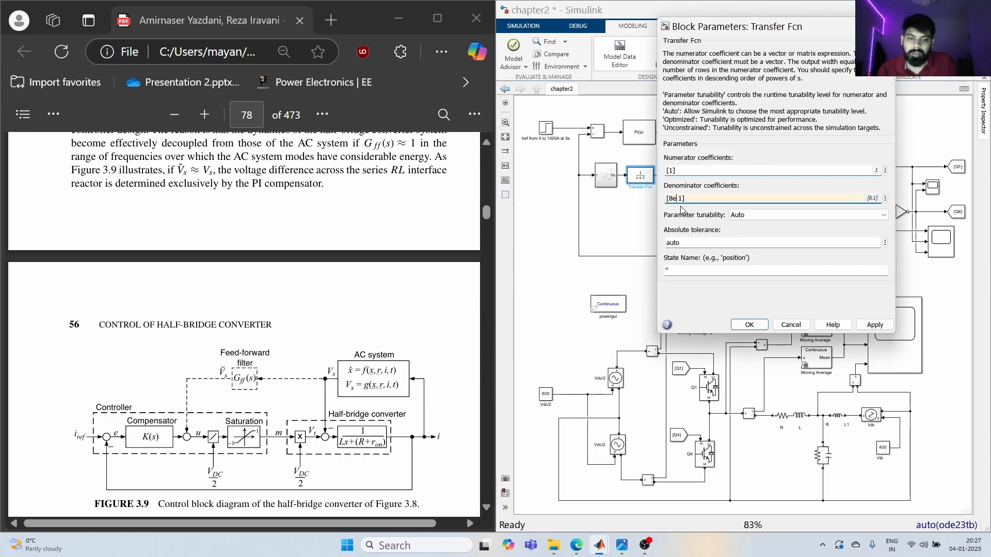
key(Return)
drag(655, 185, 659, 188)
click(665, 214)
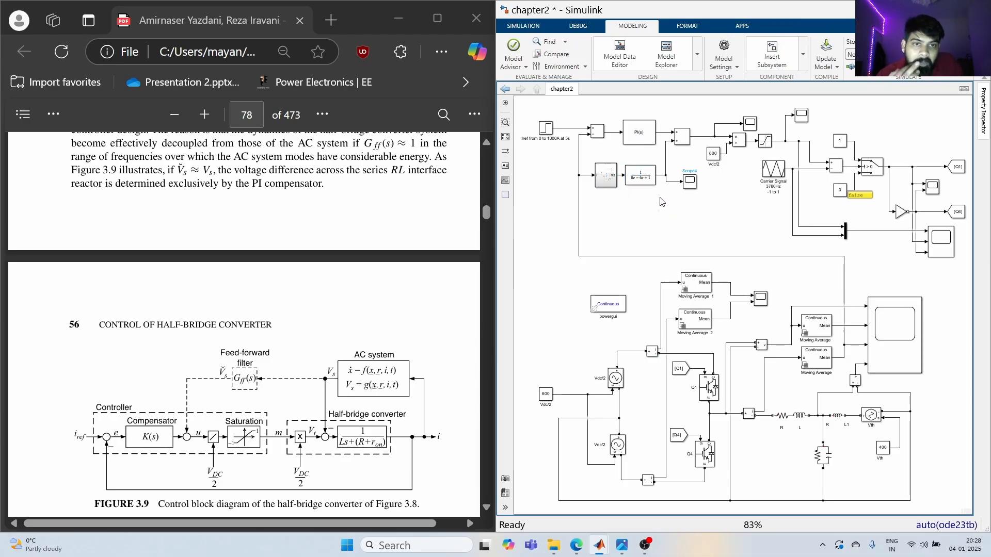
- Run the simulation with the feed-forward filter and examine the main Scope's current trace around the reference step at 5 s
key(ctrl+t)
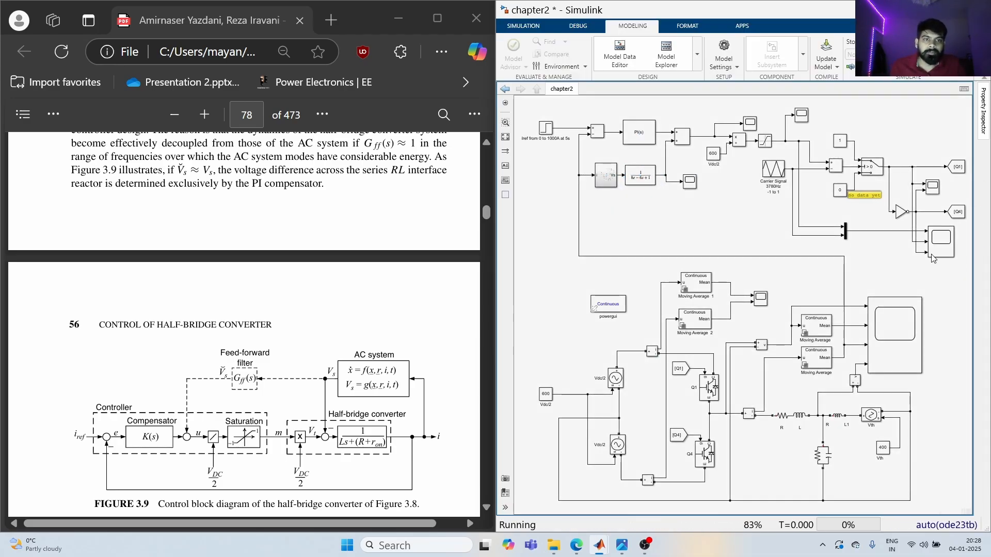
double_click(891, 335)
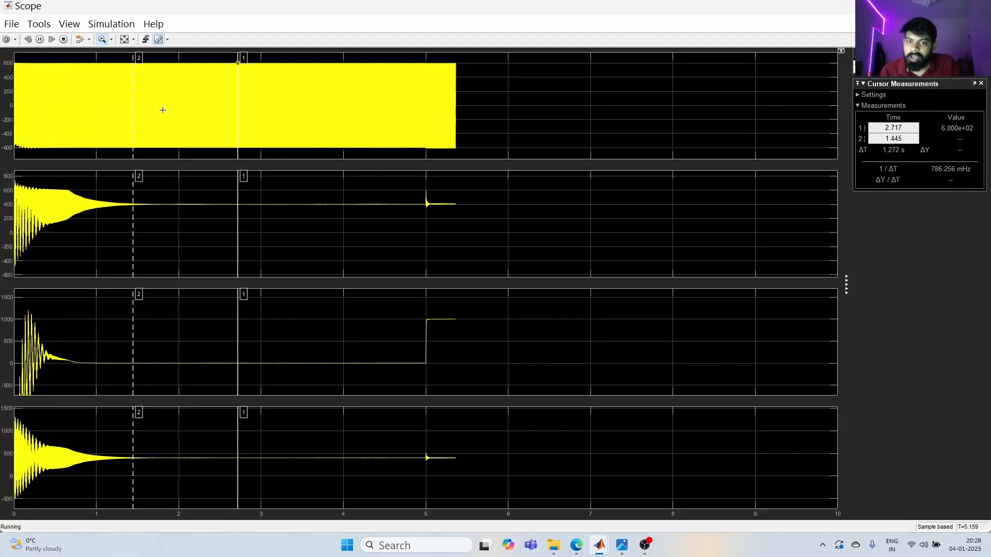
click(125, 40)
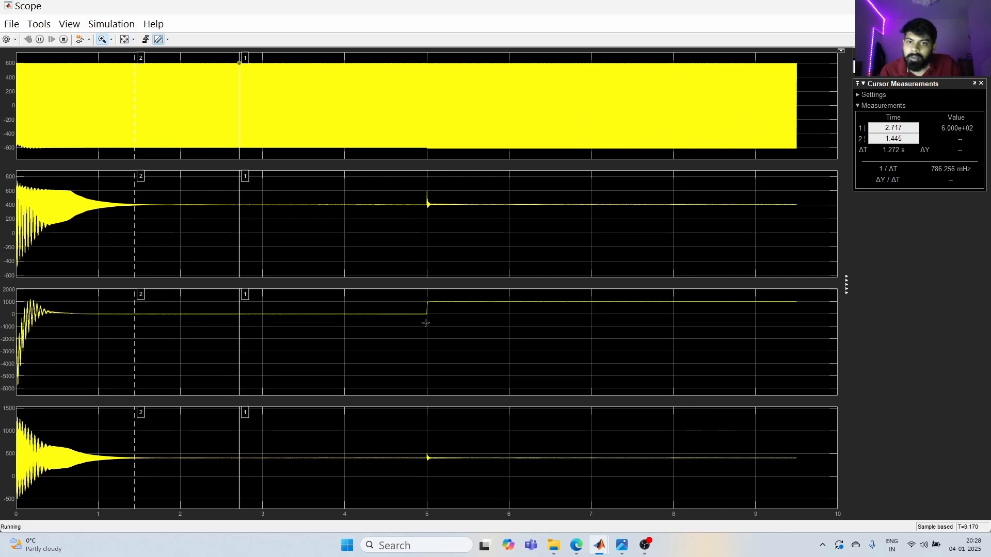
drag(417, 310, 438, 312)
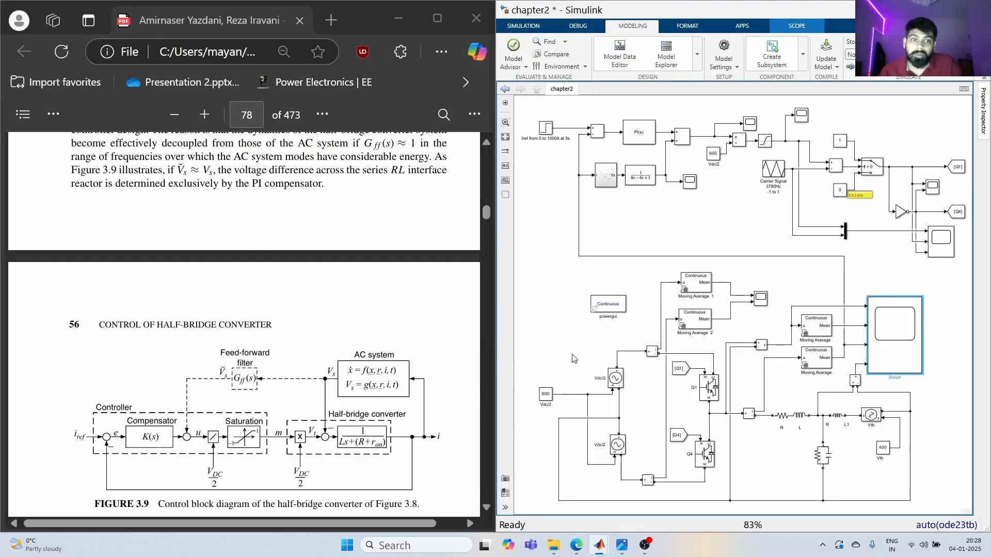
- Copy the complete converter and control model and place the duplicate beside the original in the same diagram
scroll(584, 350, down, 3)
scroll(584, 350, up, 3)
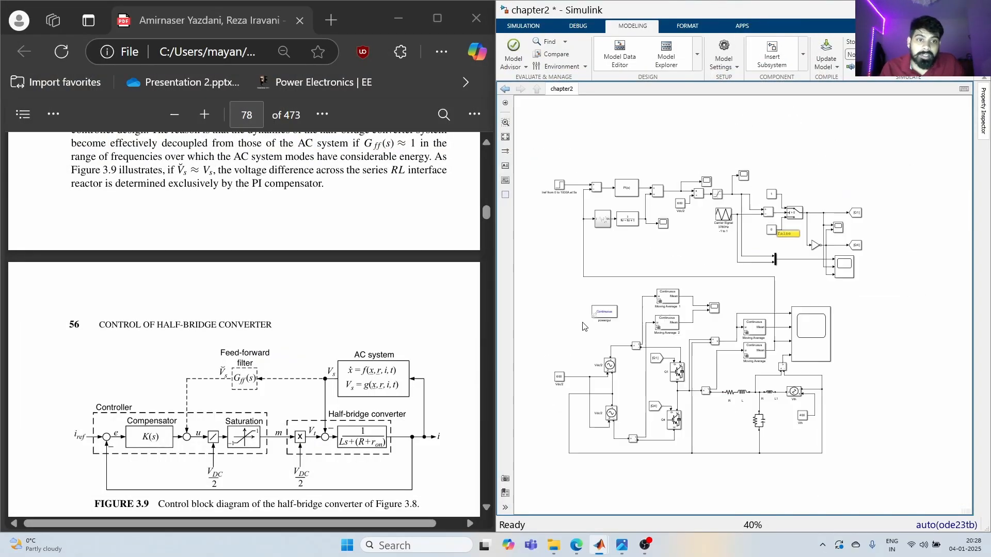
scroll(685, 346, down, 3)
drag(772, 421, 562, 183)
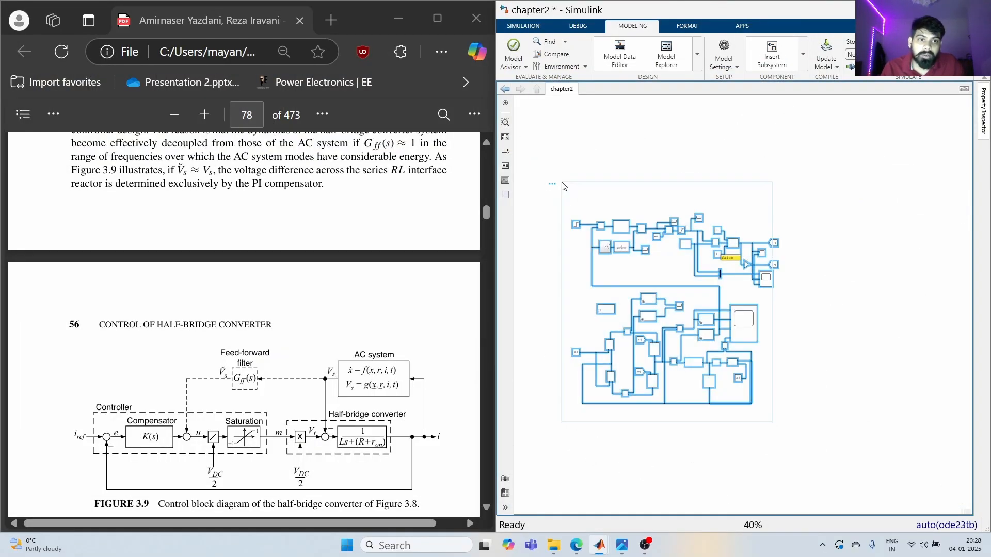
click(798, 424)
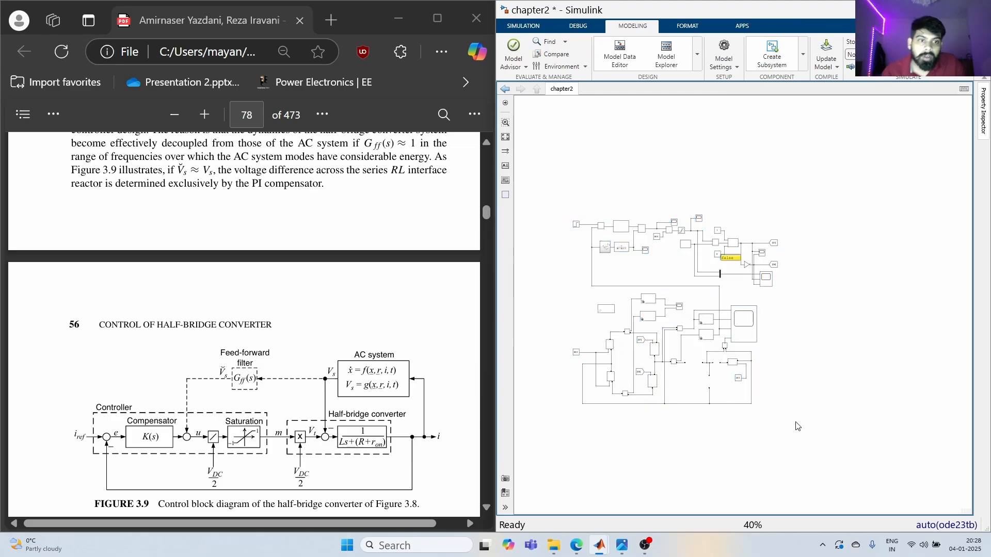
drag(759, 421, 673, 213)
click(817, 440)
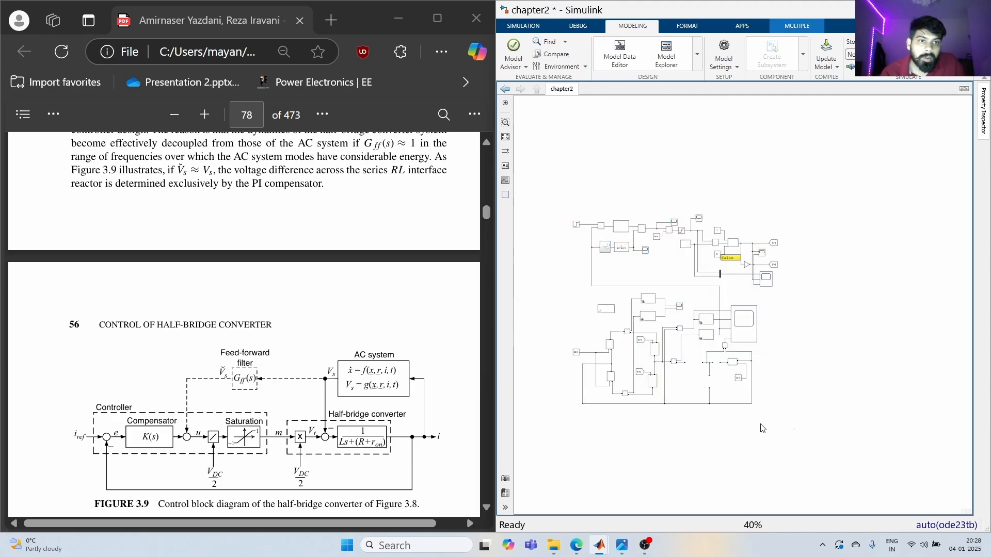
drag(763, 425, 592, 224)
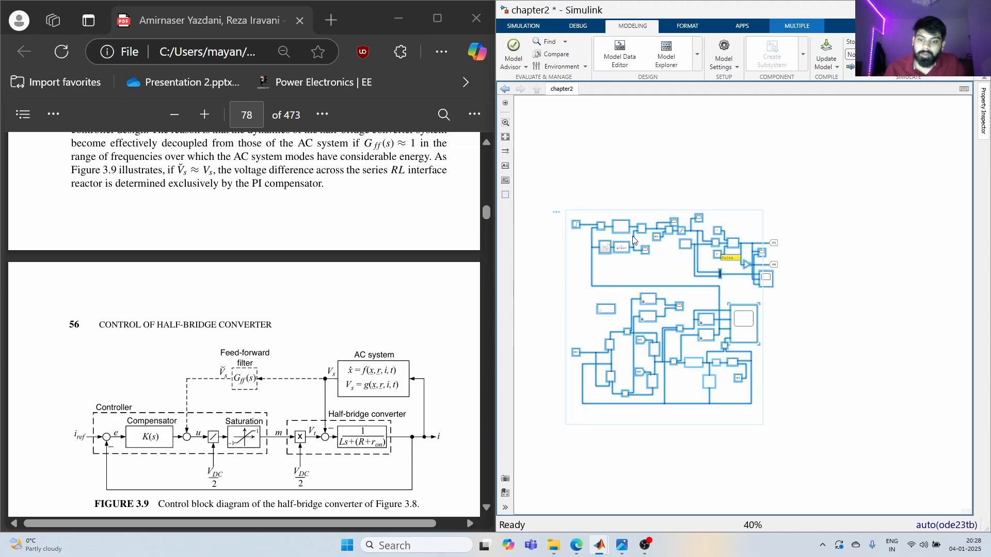
key(ctrl+c)
click(790, 308)
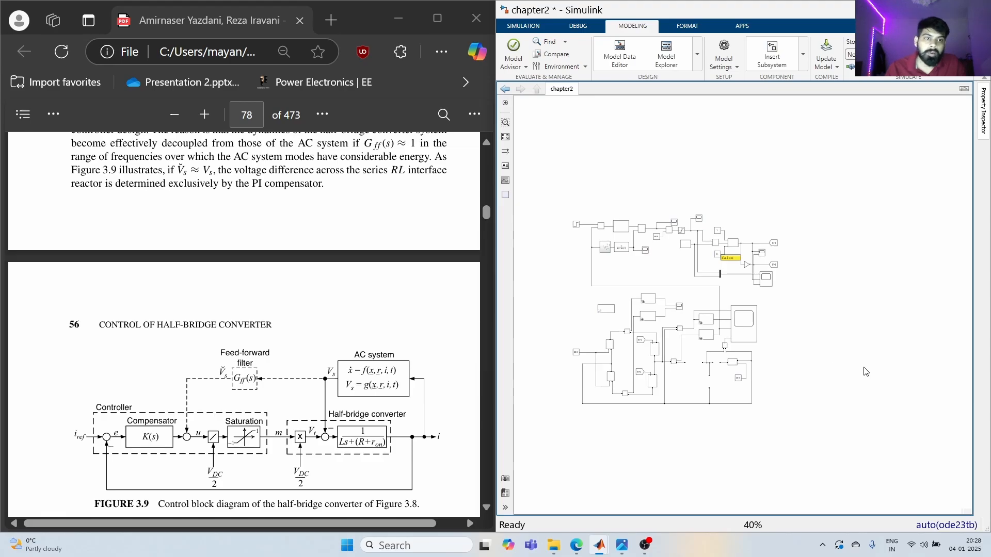
key(ctrl+v)
drag(836, 311, 826, 222)
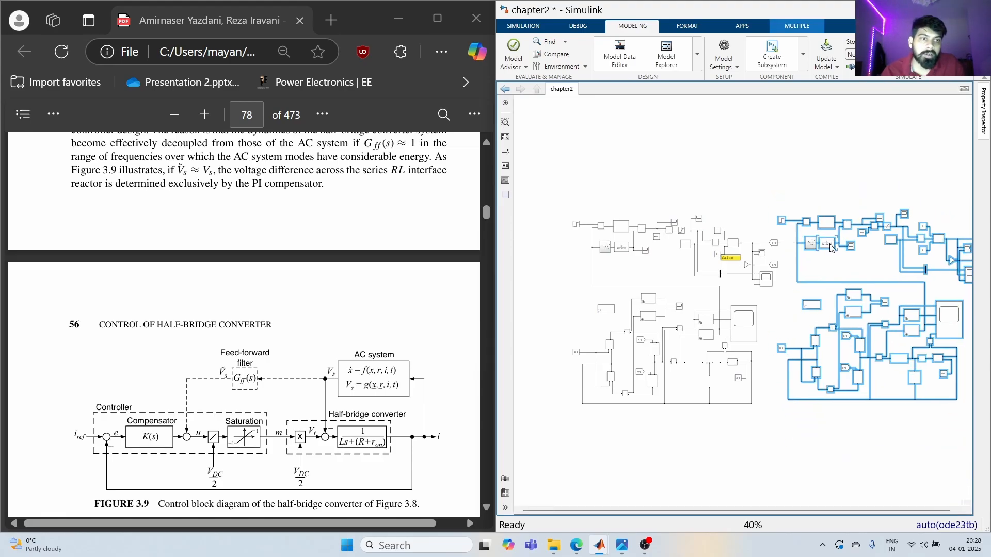
- Copy the original's Q1 and Q4 Goto blocks onto the duplicate's two unconnected gate-signal outputs
key(space)
click(783, 327)
scroll(868, 347, up, 3)
drag(867, 347, 729, 388)
click(556, 232)
shift+click(552, 264)
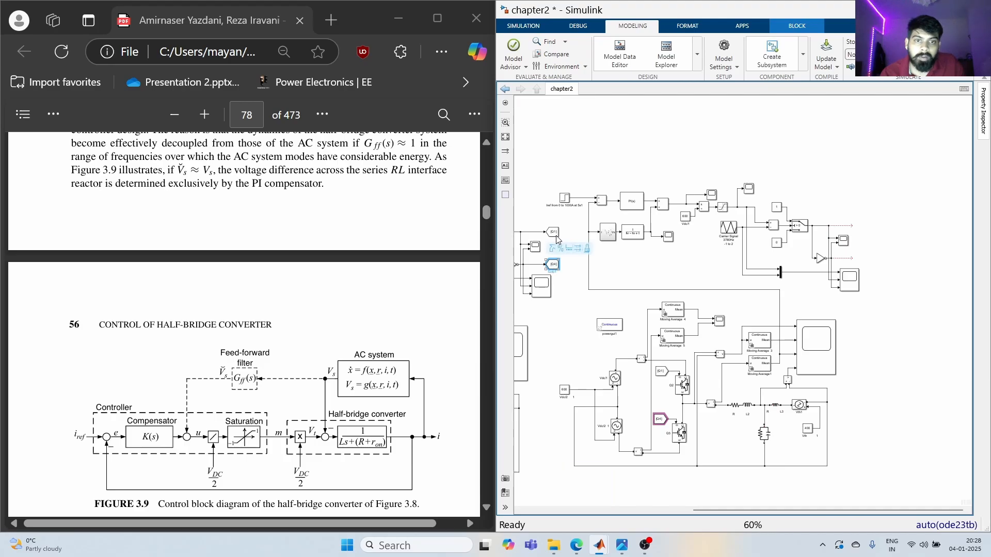
drag(554, 232, 859, 225)
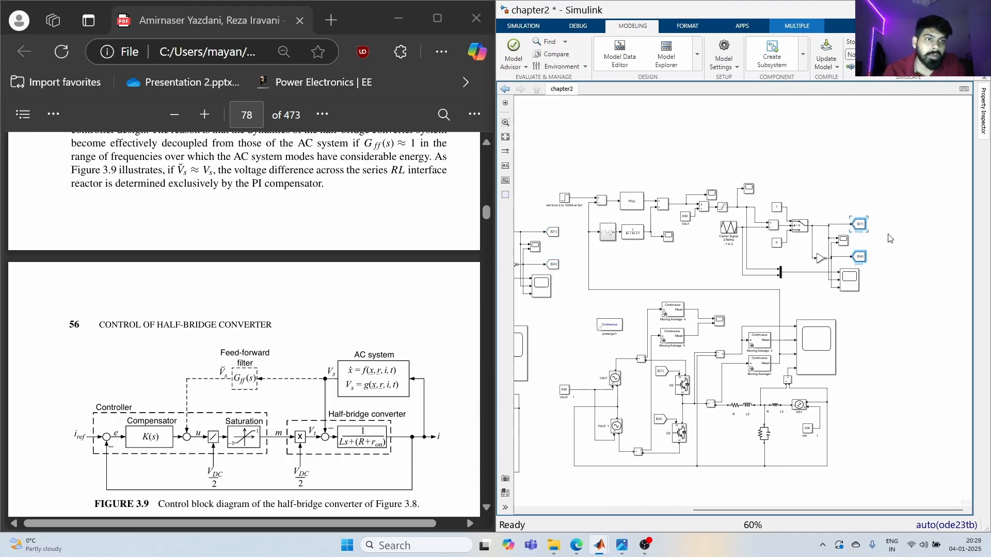
- Set the tags of the duplicate's two Goto blocks to Q11 and Q44
double_click(858, 226)
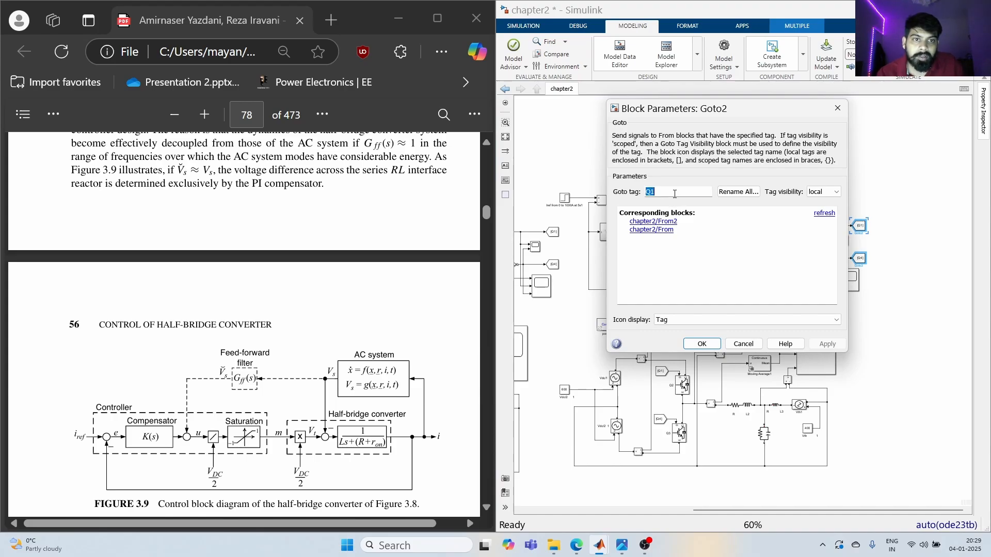
text(1)
key(Return)
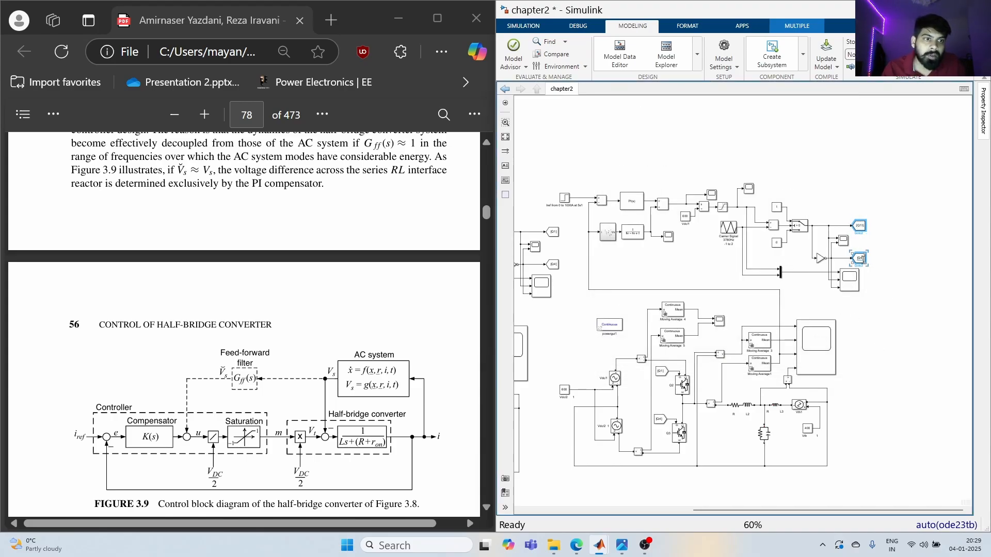
double_click(860, 258)
text(4)
key(Return)
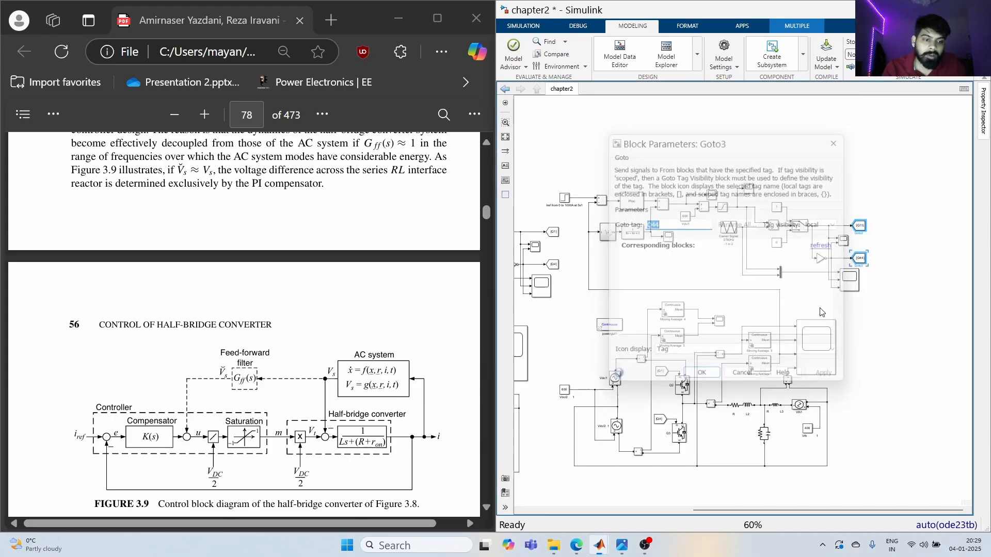
- Set the tags of the duplicate's upper and lower switch From blocks to Q11 and Q44
scroll(681, 395, up, 5)
scroll(680, 395, down, 3)
scroll(680, 395, up, 3)
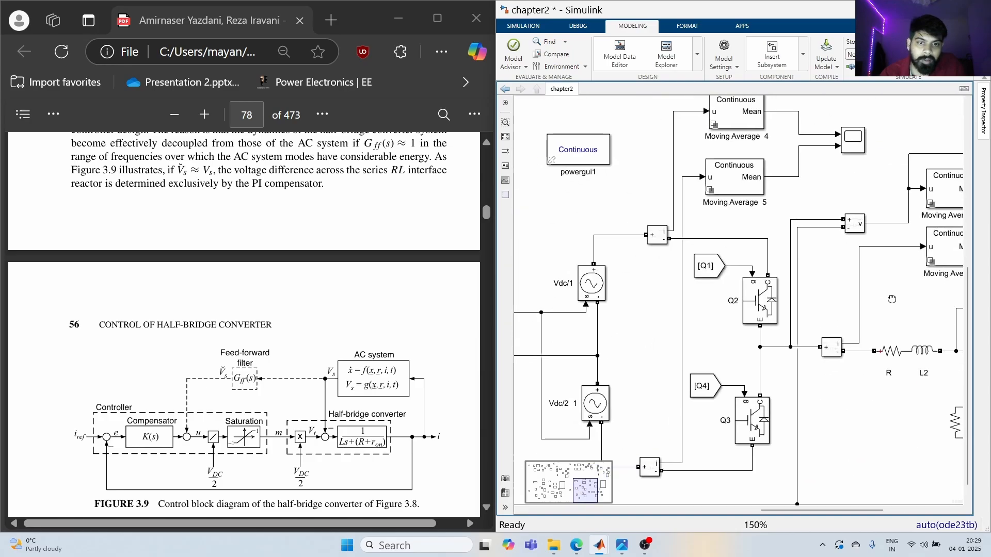
double_click(621, 266)
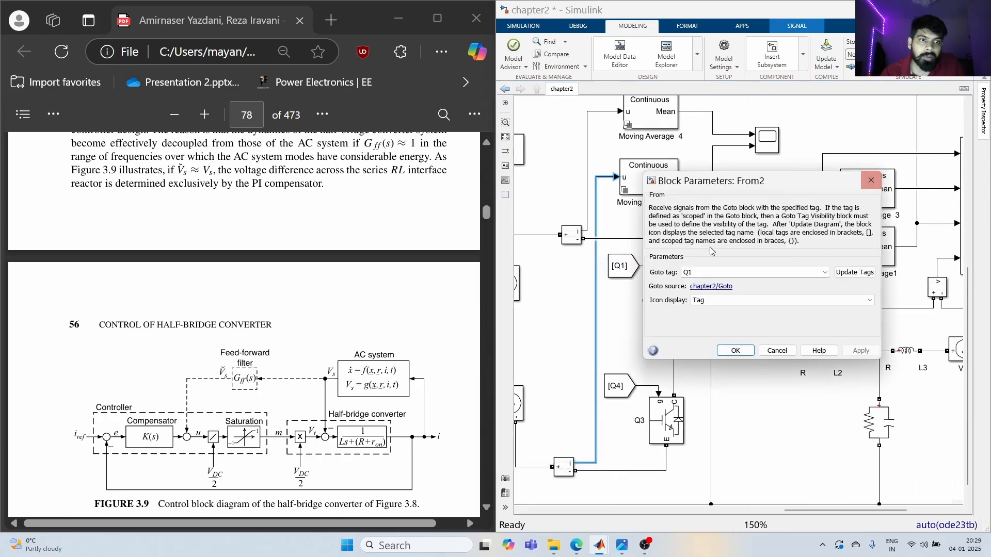
click(717, 273)
text(1)
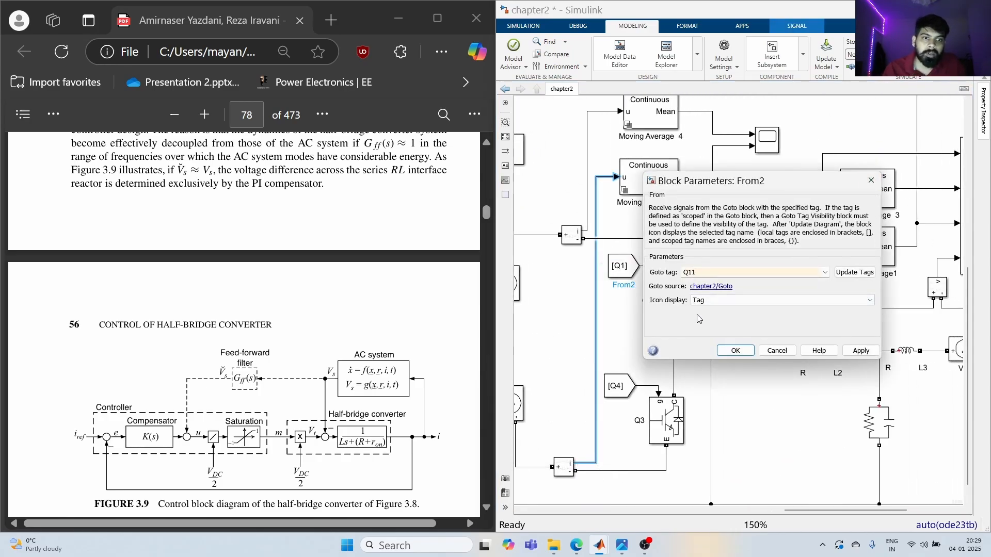
key(Return)
double_click(617, 386)
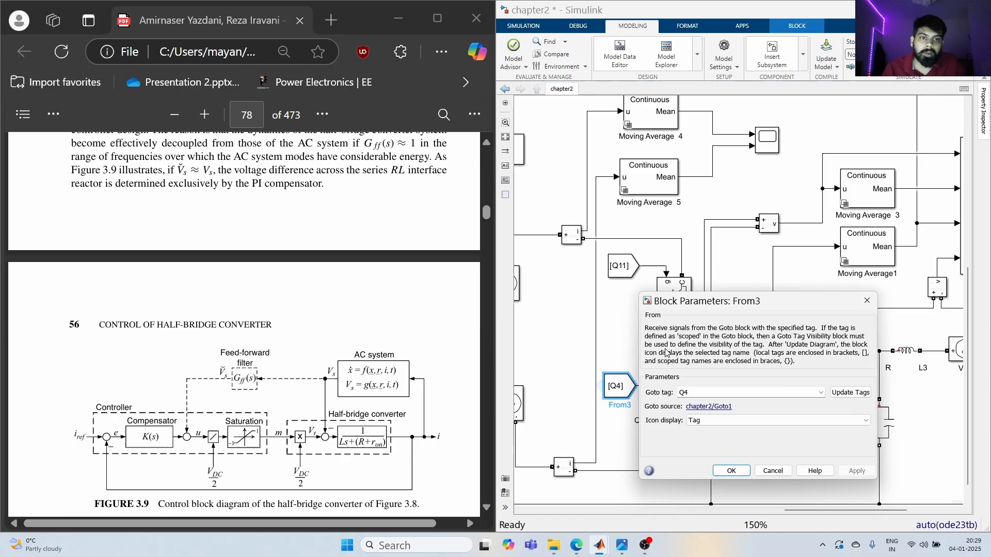
click(716, 392)
text(4)
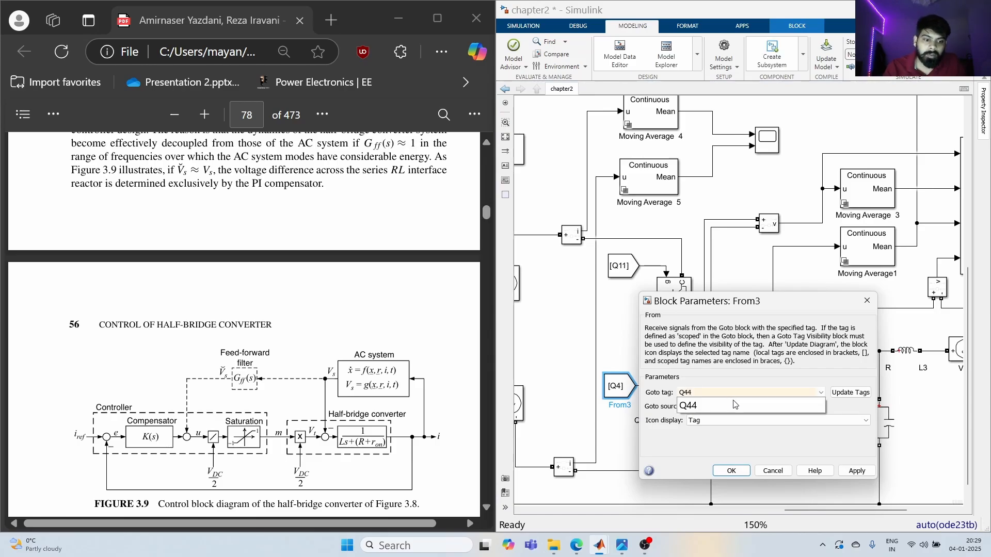
click(736, 405)
click(731, 470)
- Delete the Vs subsystem, the feed-forward Transfer Fcn and their Scope from the duplicate's control loop
key(space)
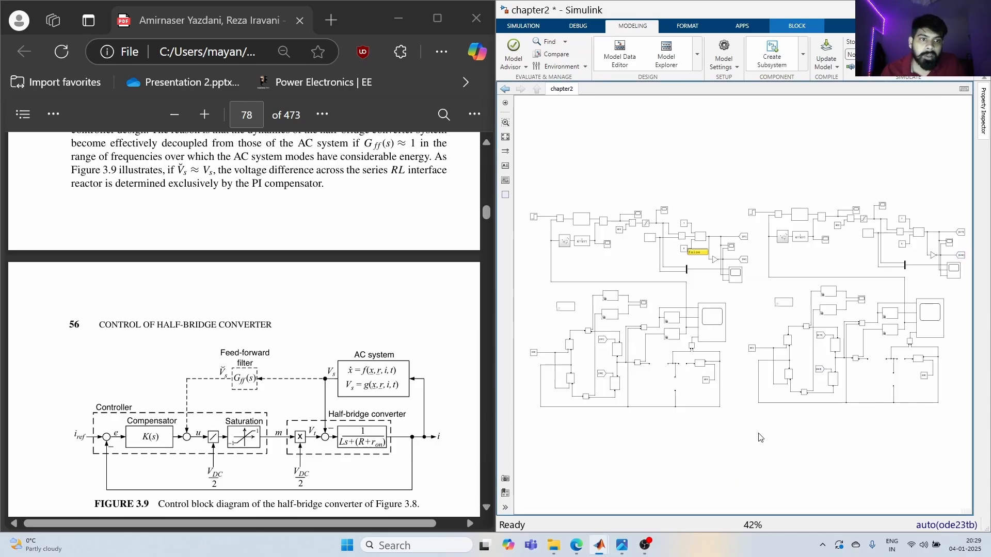
scroll(809, 386, up, 5)
drag(810, 386, 701, 473)
scroll(701, 473, down, 5)
key(space)
scroll(766, 228, up, 1)
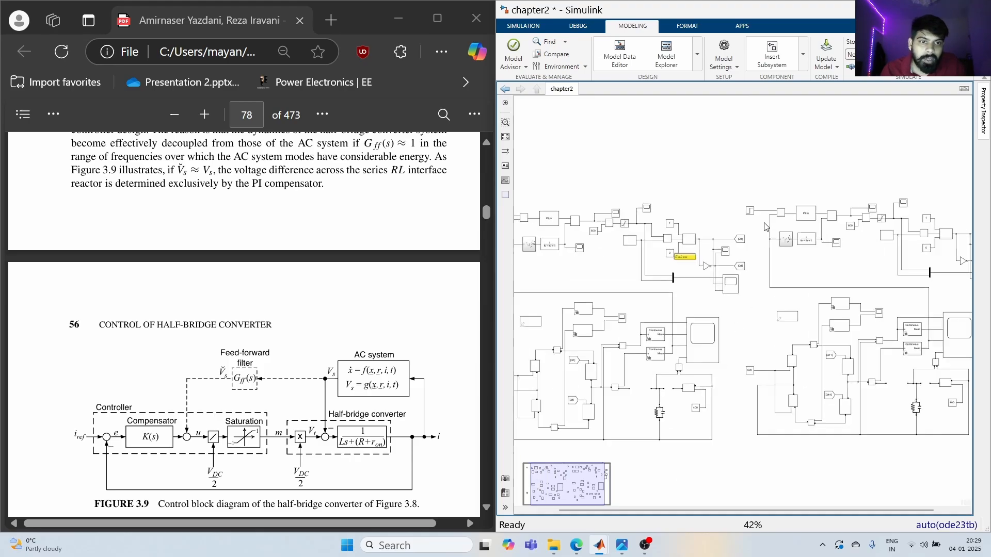
scroll(766, 227, up, 6)
drag(831, 354, 769, 307)
click(769, 307)
key(space)
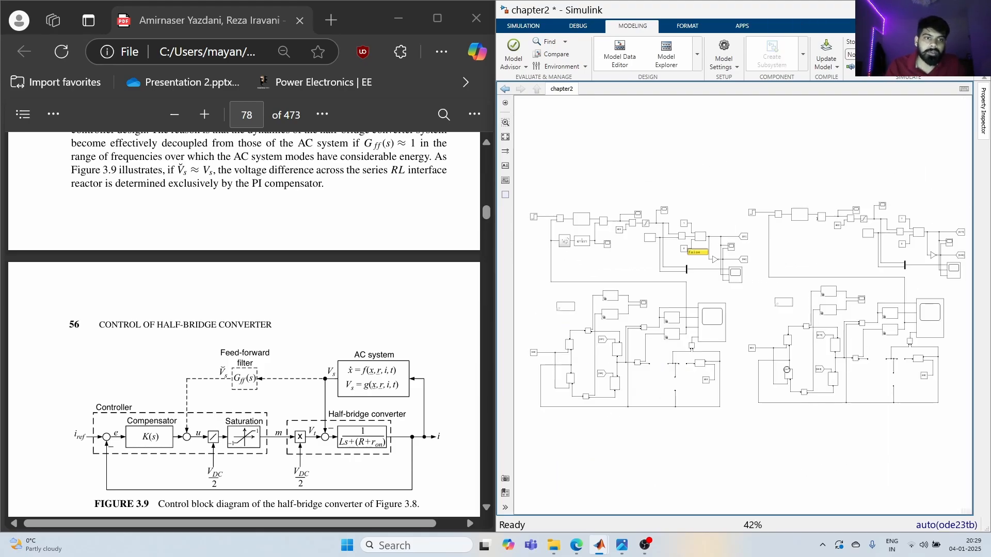
- Clear the feed-forward area of the duplicate and add a new Scope block beside the duplicate's power circuit
scroll(845, 239, up, 1)
drag(844, 239, 769, 250)
drag(721, 468, 918, 251)
double_click(723, 367)
text(scope)
key(Return)
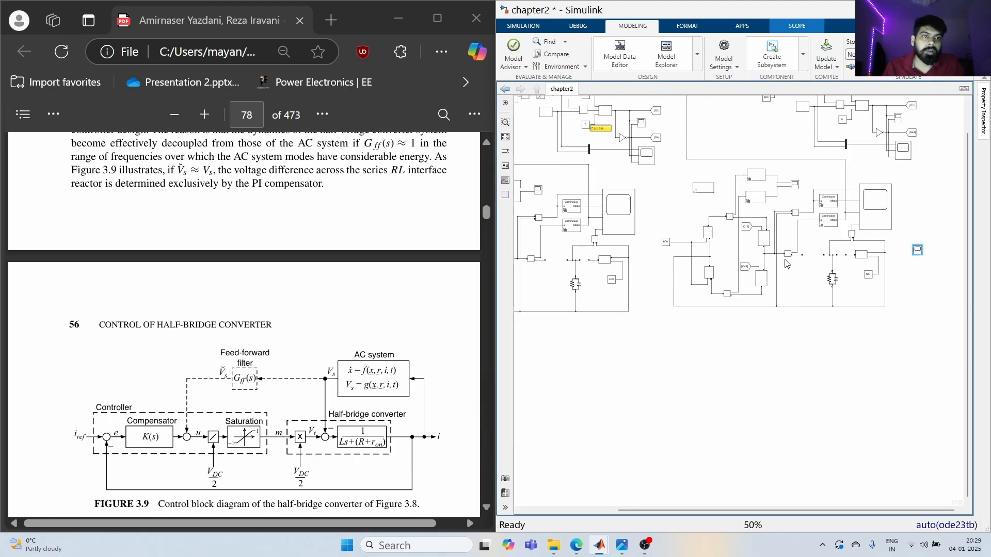
- Connect the current signals of the original and the duplicate converter to the new comparison Scope
drag(590, 218, 913, 250)
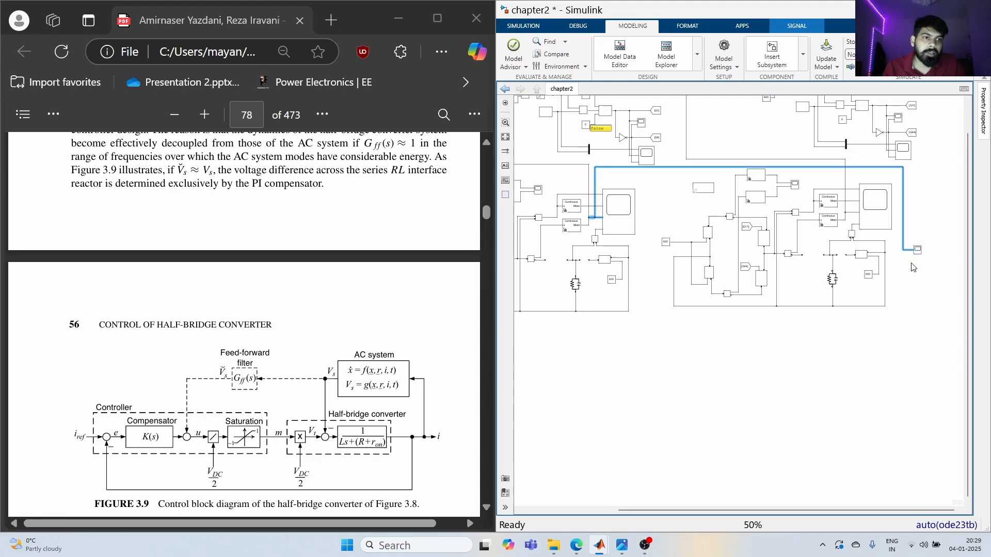
click(868, 230)
click(866, 229)
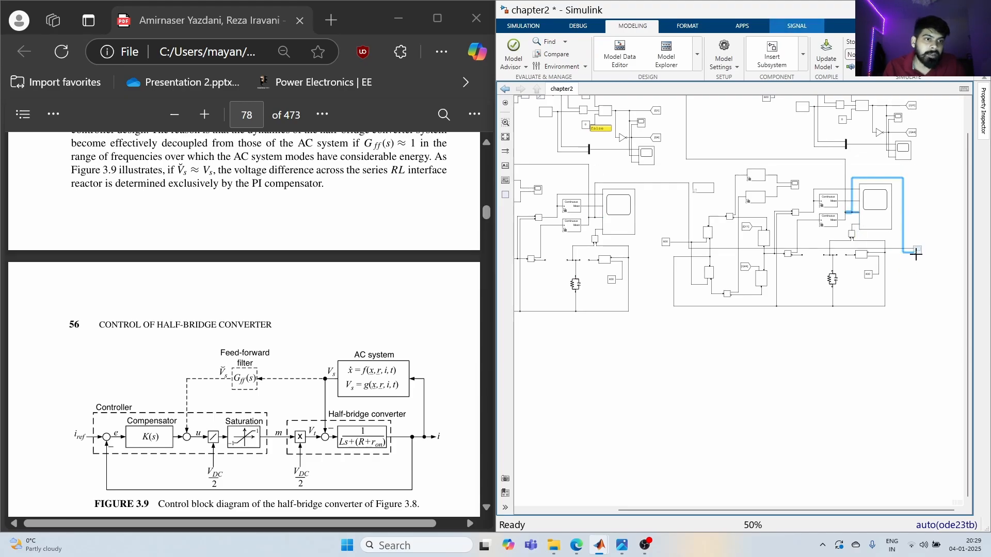
key(space)
click(667, 122)
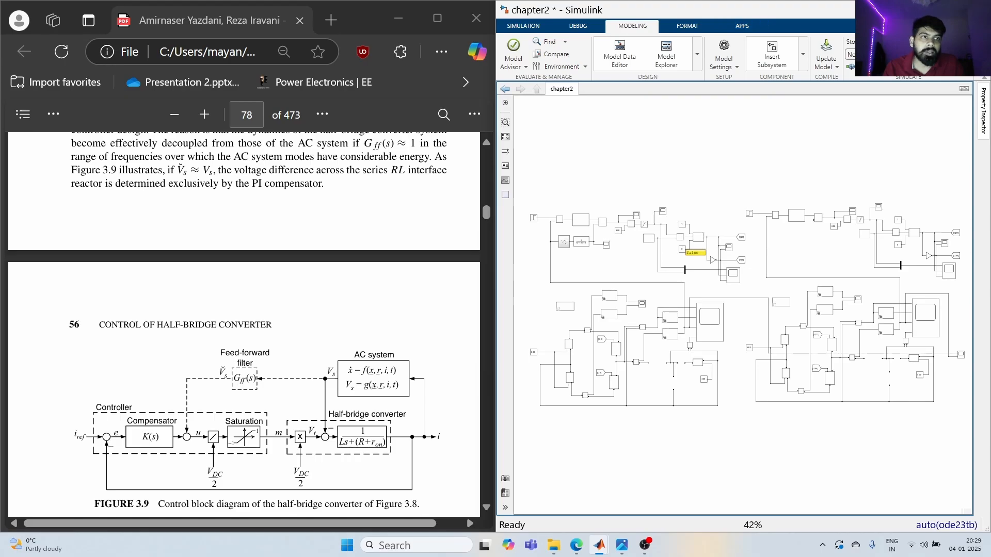
- Run the simulation and view both converters' currents in the enlarged comparison Scope, scaled to fit the traces
click(923, 52)
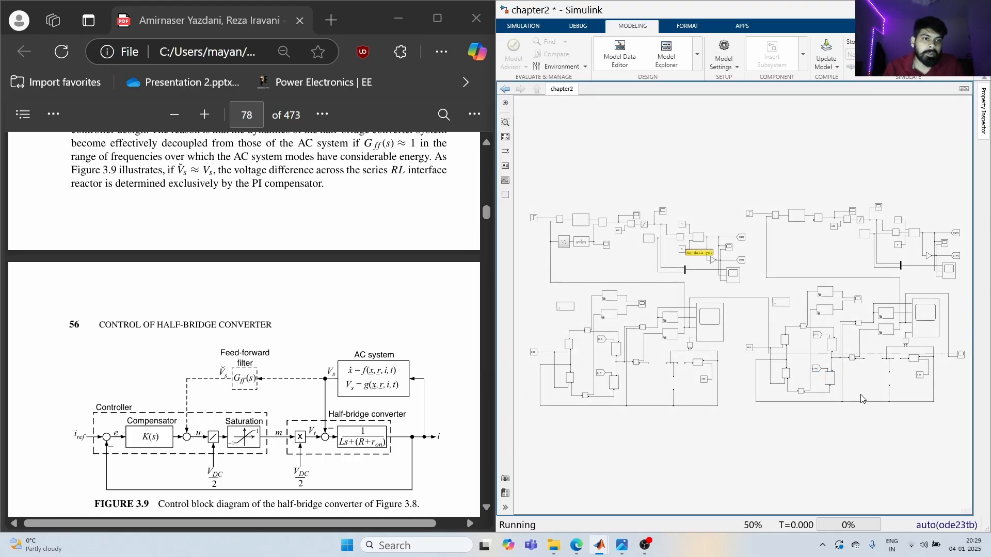
scroll(826, 390, up, 4)
scroll(820, 390, down, 2)
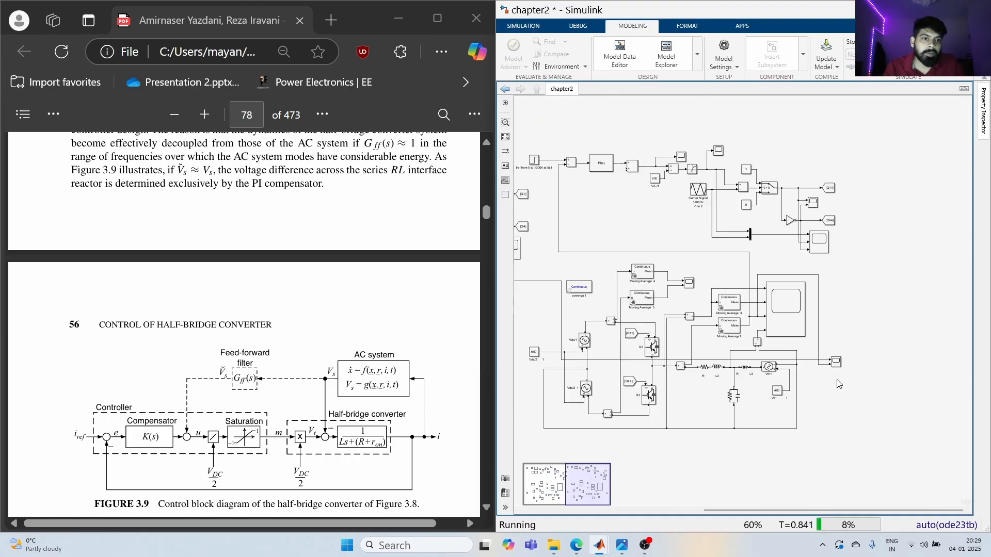
click(836, 368)
double_click(836, 367)
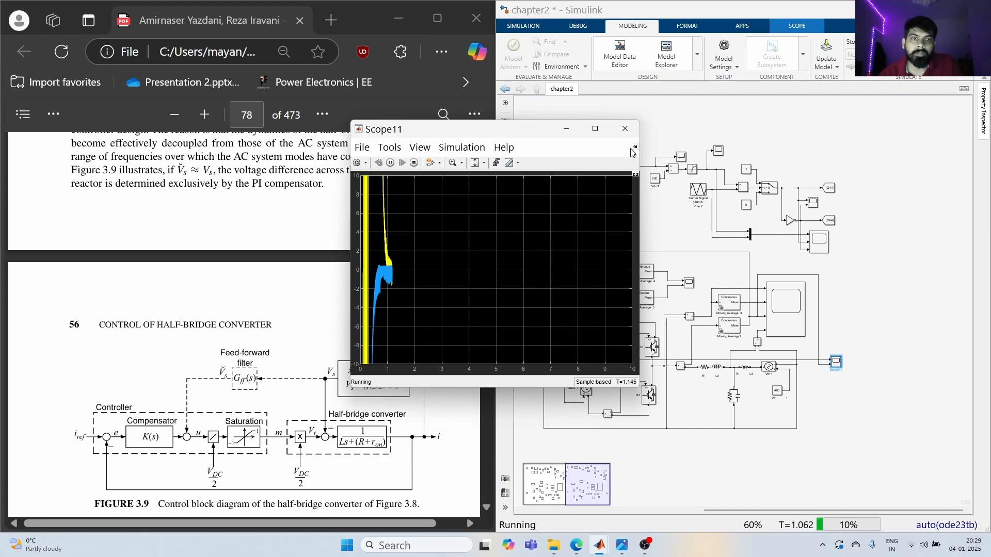
click(597, 132)
click(127, 41)
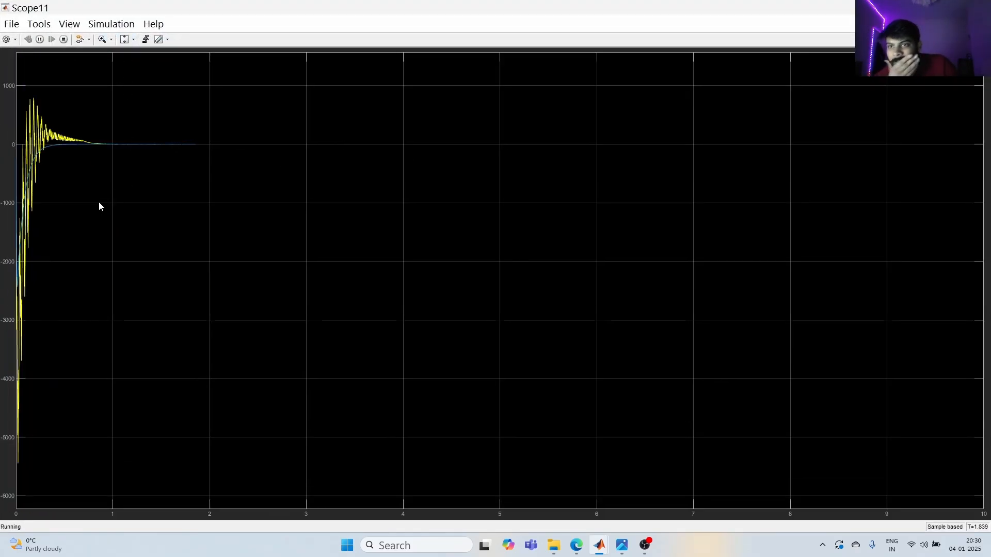
- Examine the start-up transient of both current traces closely, and restore the full time range
click(102, 39)
drag(150, 240, 2, 239)
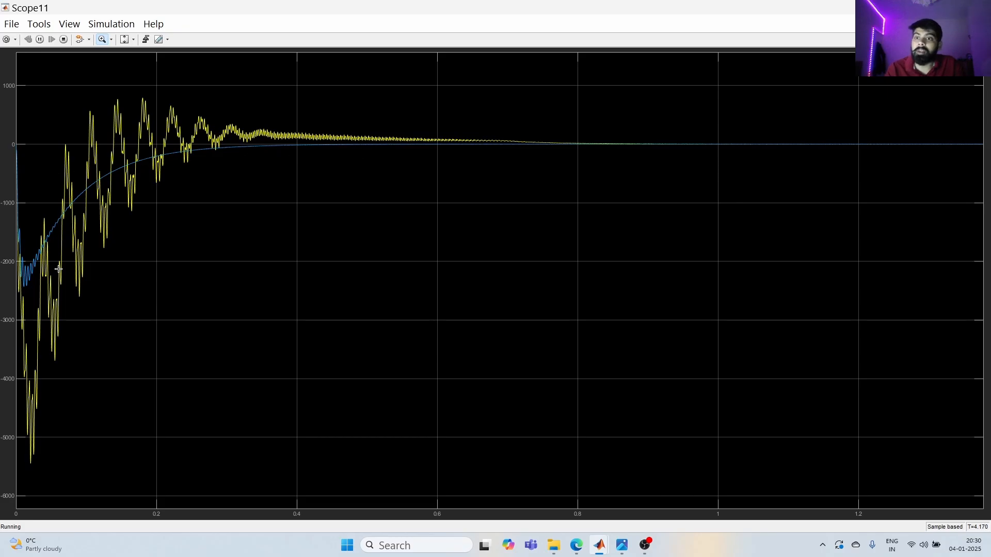
double_click(209, 245)
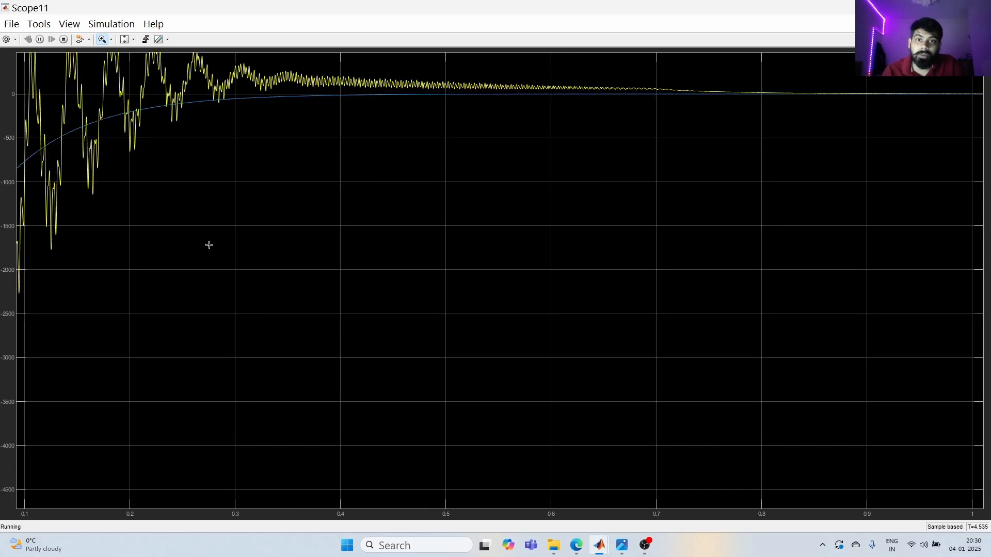
click(133, 42)
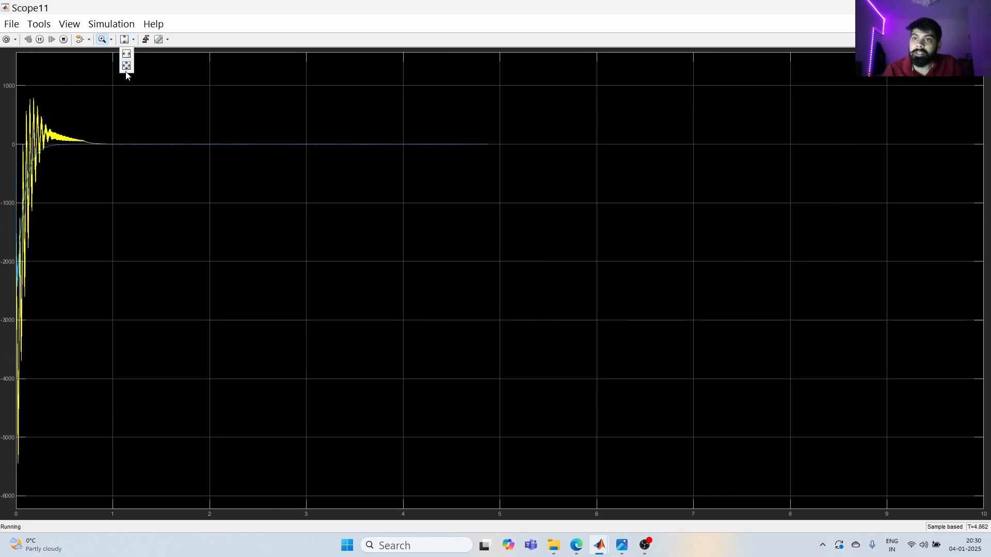
- Examine both current traces around the 5 s reference step in the comparison Scope, enlarging the rise and the settling ripple near 1000 A
click(126, 62)
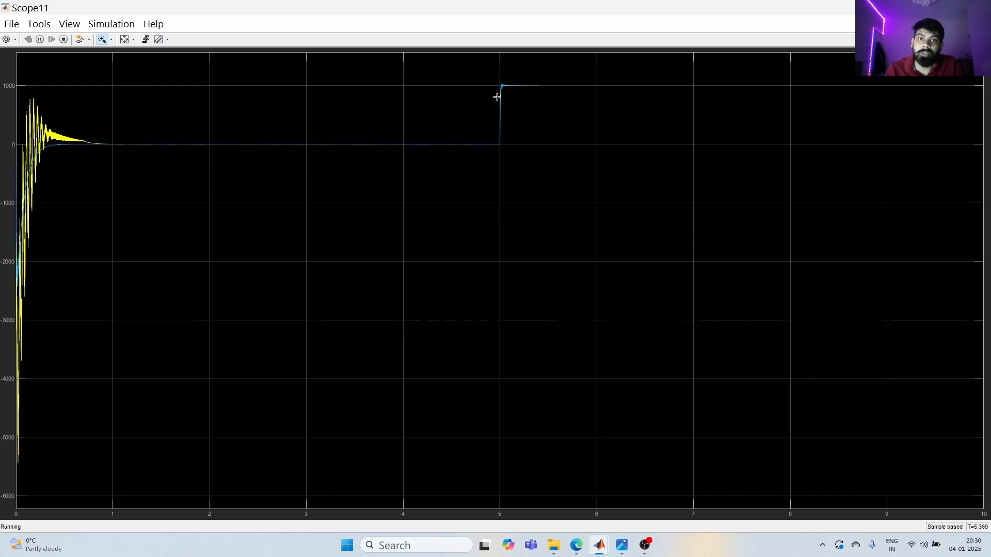
drag(490, 78, 529, 173)
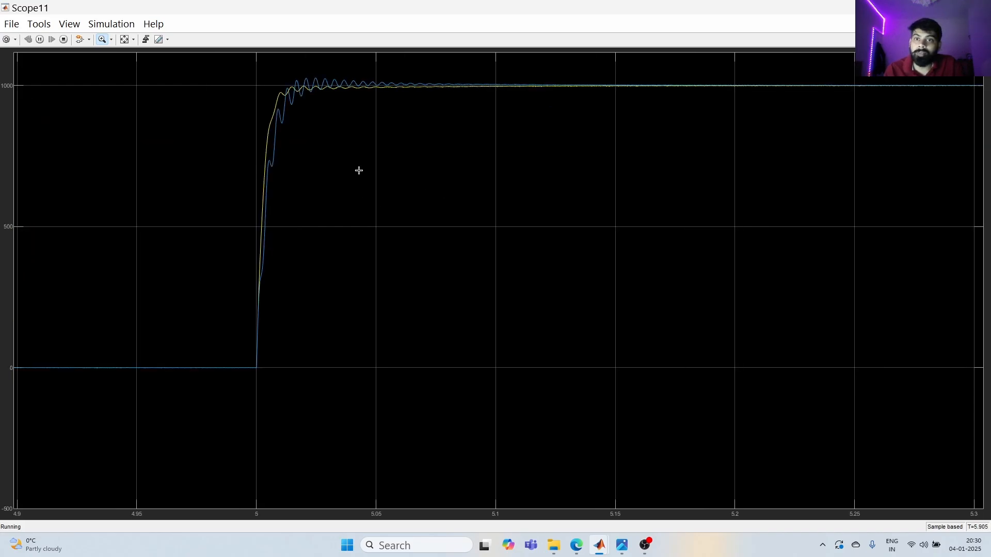
drag(170, 199, 665, 200)
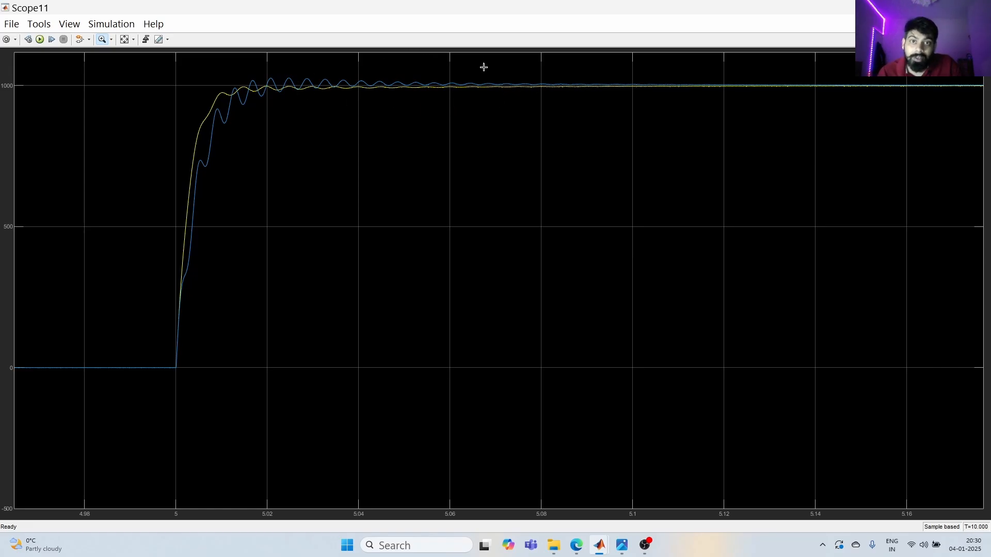
drag(482, 63, 492, 124)
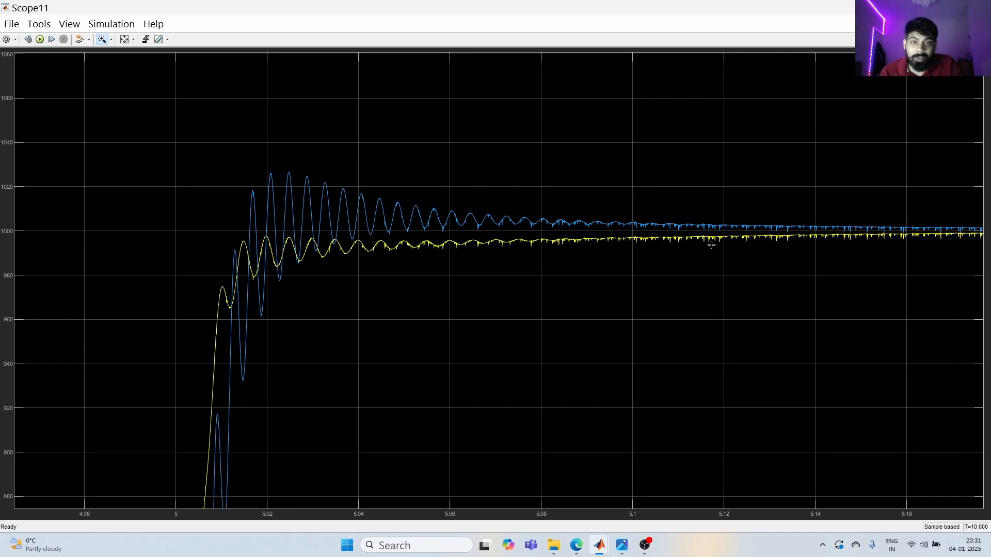
double_click(736, 259)
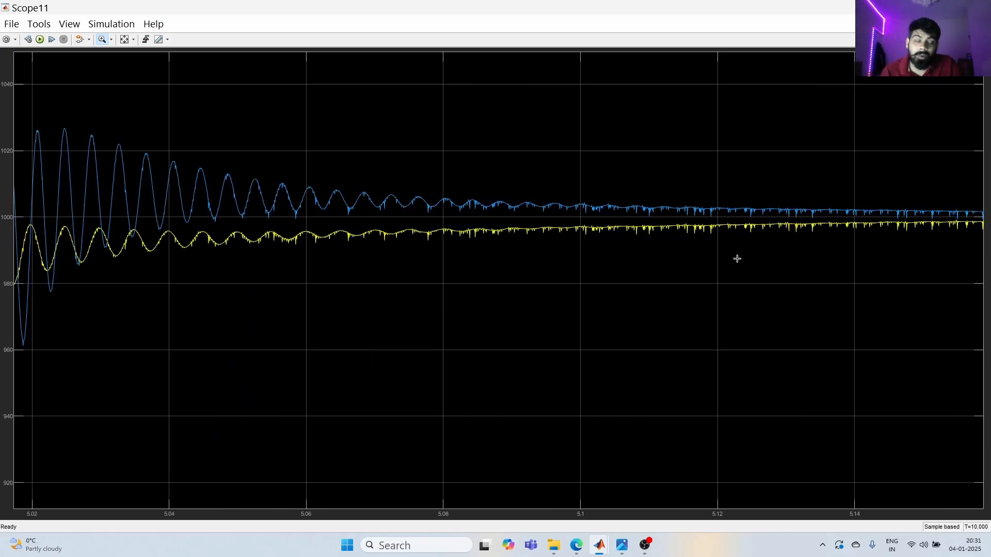
drag(571, 77, 455, 158)
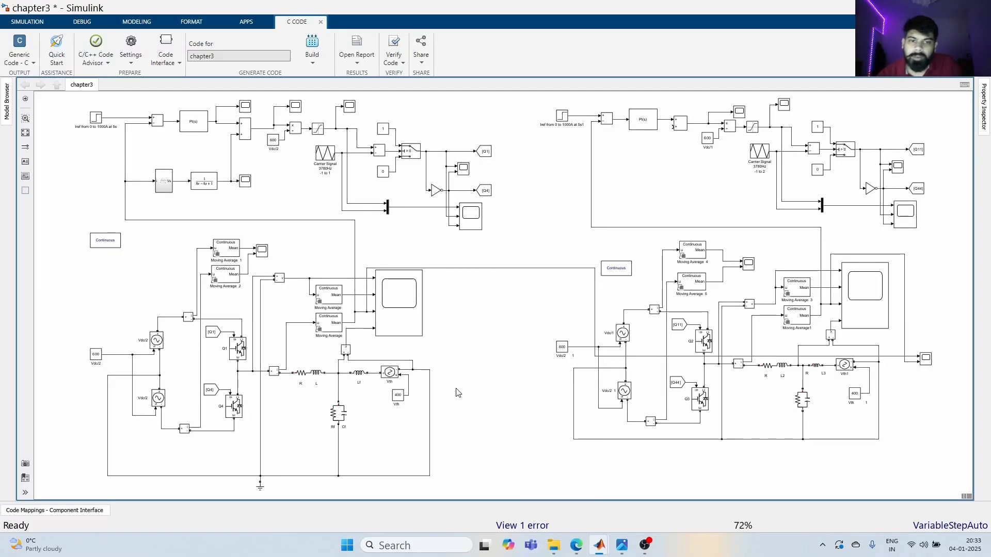
- Examine the original converter's control loop, including its PI controller and Vs feed-forward path, and the duplicate's loop without feed-forward
scroll(126, 180, up, 5)
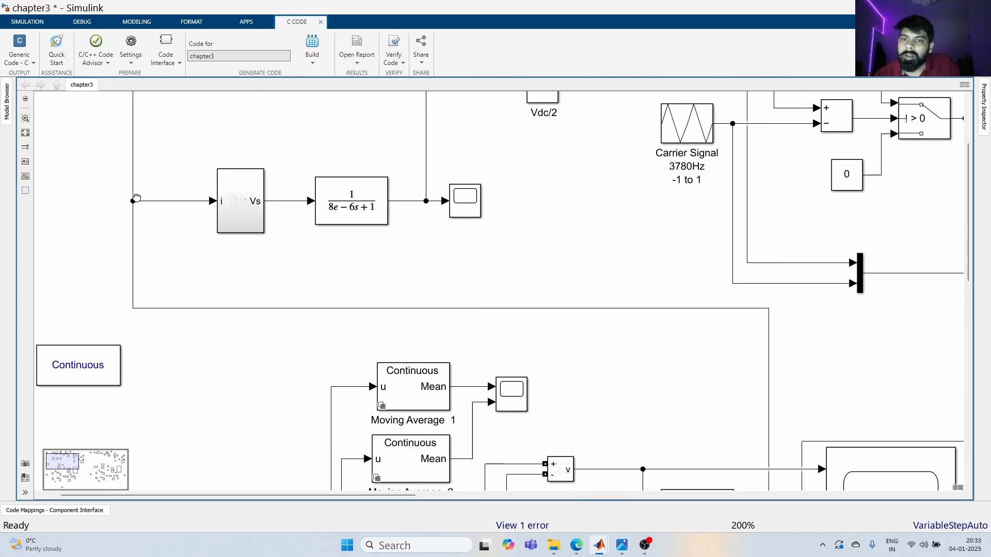
scroll(137, 198, down, 6)
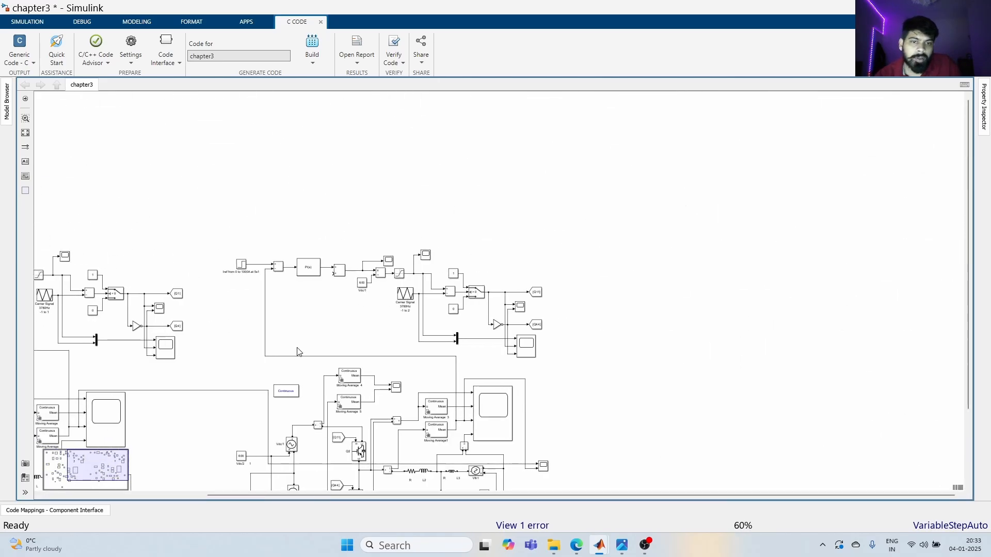
scroll(389, 332, up, 2)
scroll(380, 336, down, 2)
drag(232, 381, 652, 326)
scroll(312, 279, up, 1)
drag(350, 224, 339, 367)
scroll(360, 381, up, 2)
scroll(359, 380, up, 3)
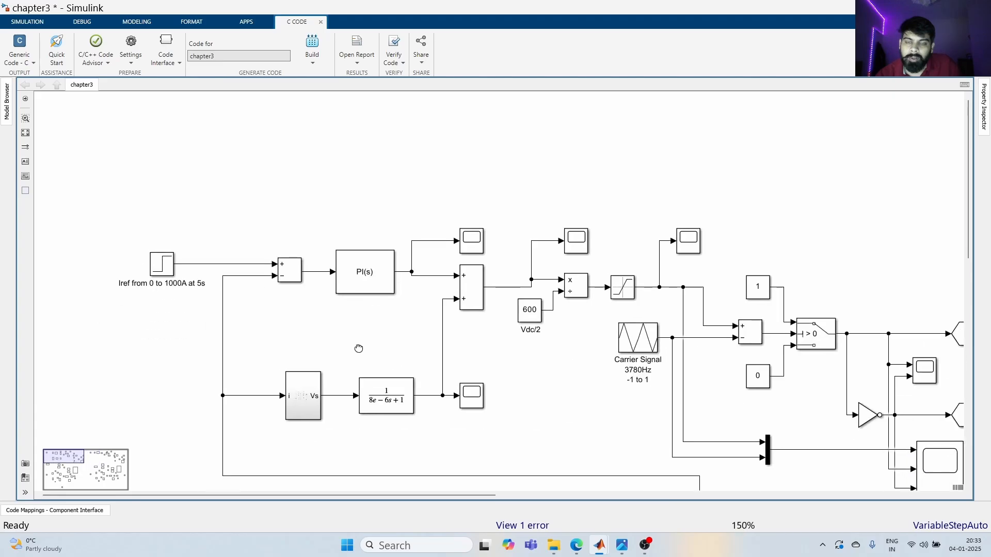
click(433, 266)
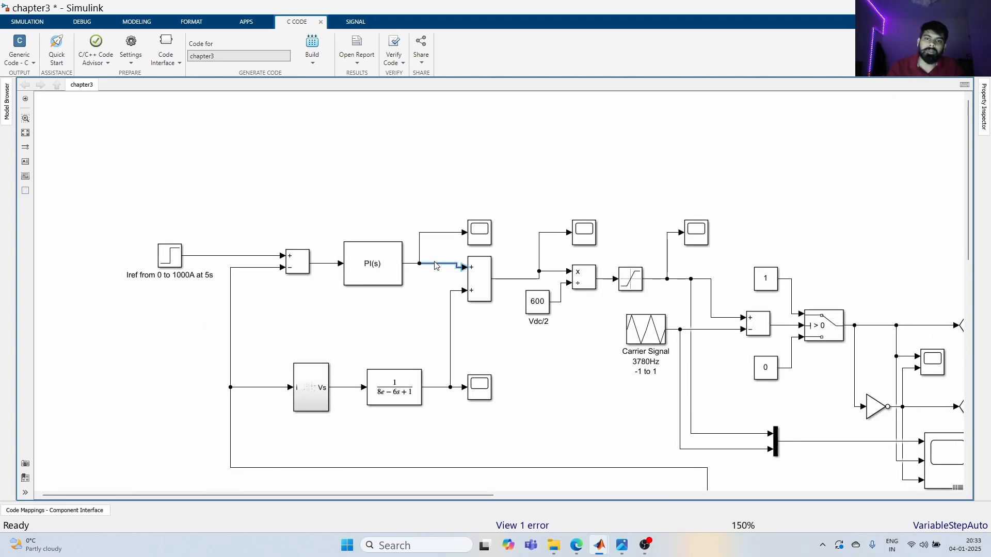
key(space)
click(514, 361)
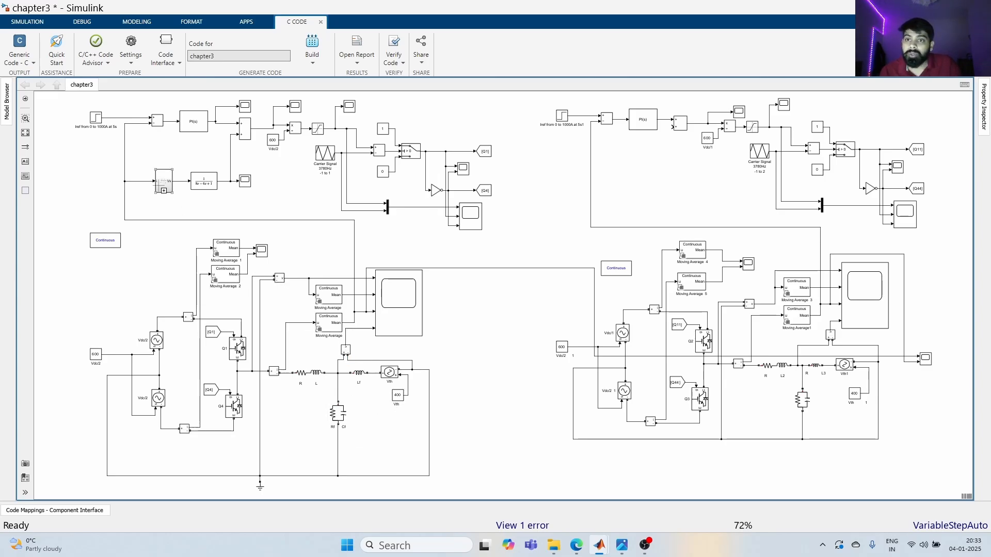
- Open the original converter's Vs feed-forward subsystem and shift the vertical Vs feedback branch slightly closer to the Add block
scroll(117, 175, up, 5)
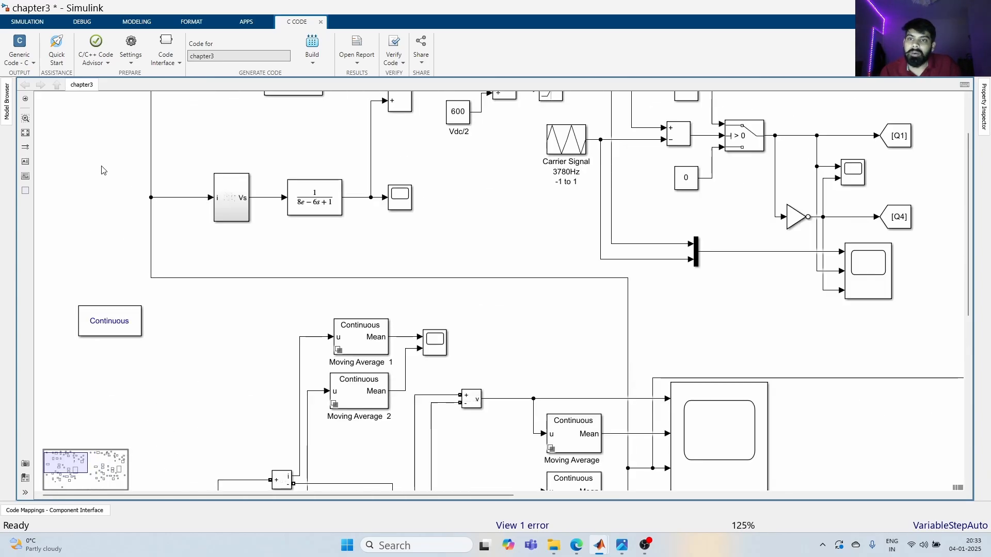
drag(150, 247, 172, 270)
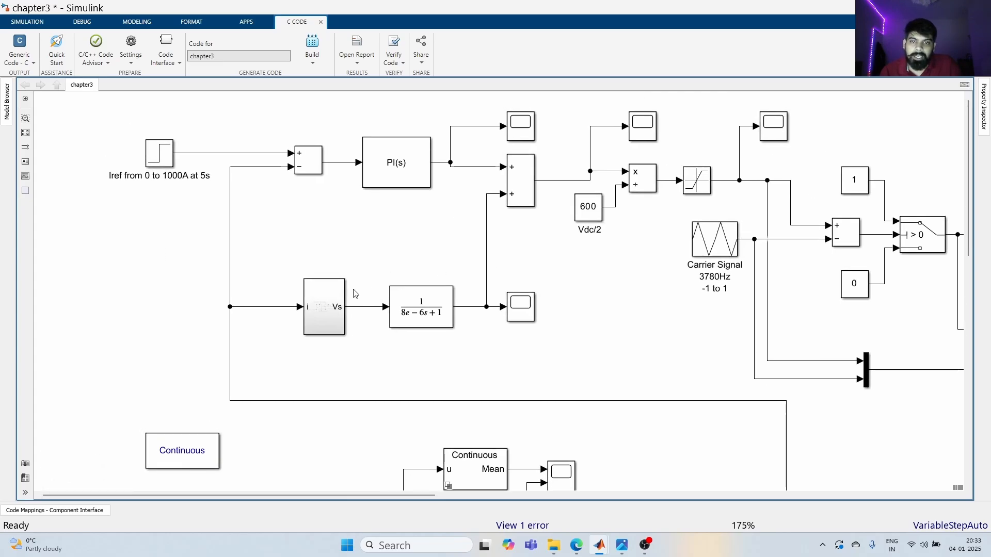
double_click(324, 304)
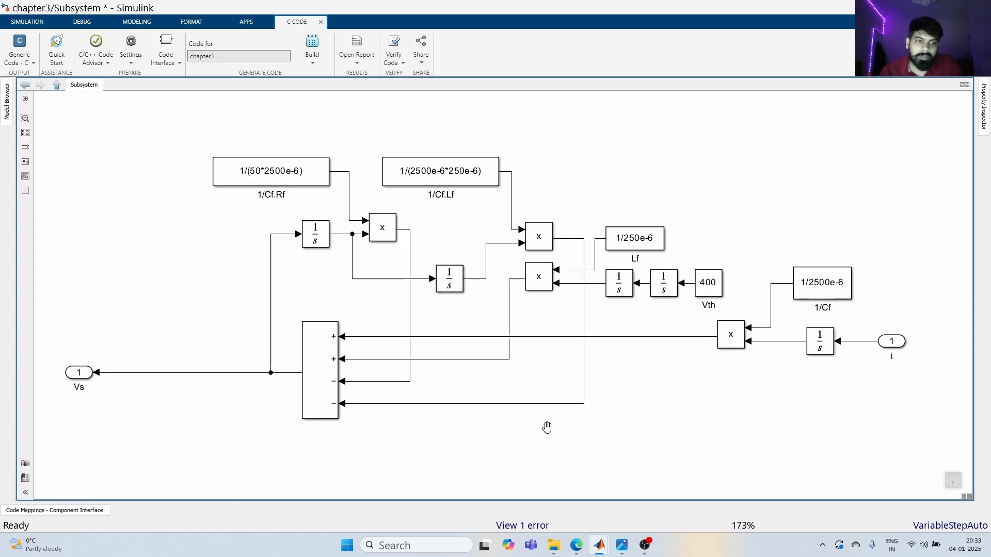
key(space)
scroll(254, 415, down, 1)
drag(235, 415, 296, 368)
scroll(300, 336, down, 1)
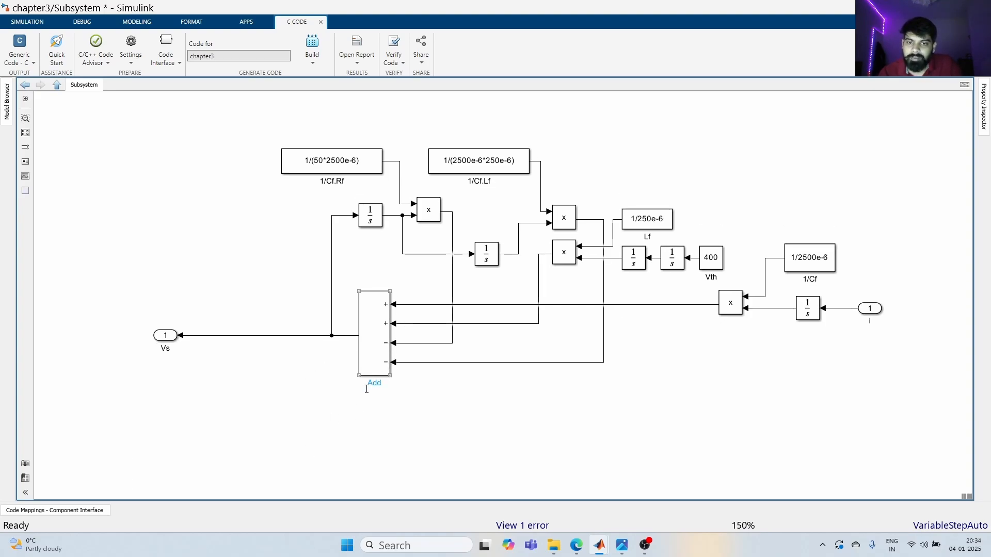
drag(332, 314, 340, 314)
click(310, 416)
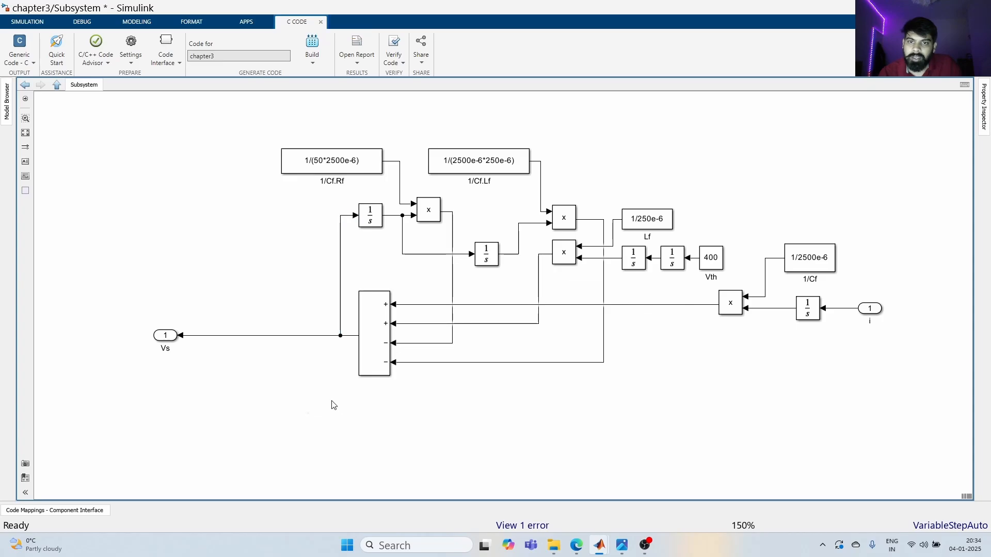
- Set the Add block's list of signs to +++-- to give it a third positive input
double_click(374, 340)
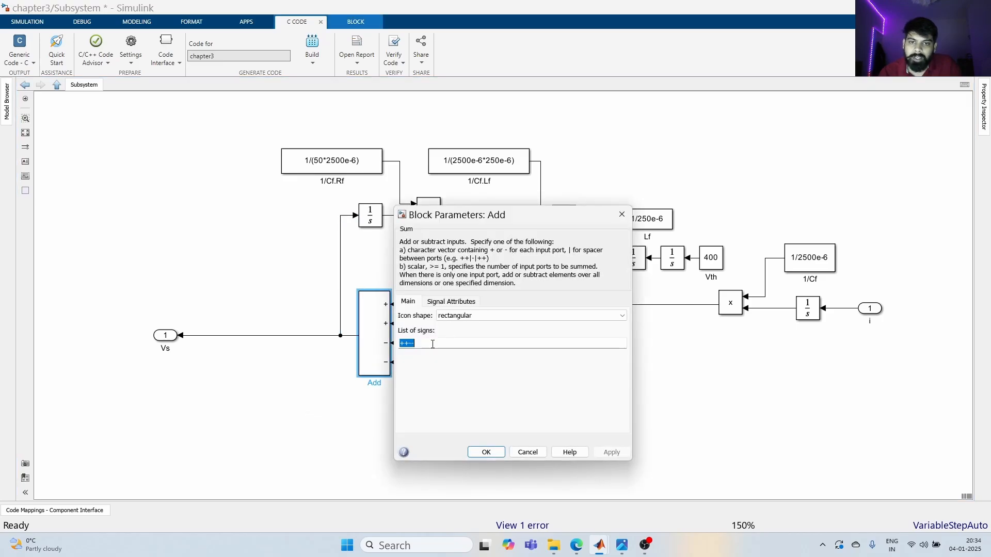
text(+)
key(Return)
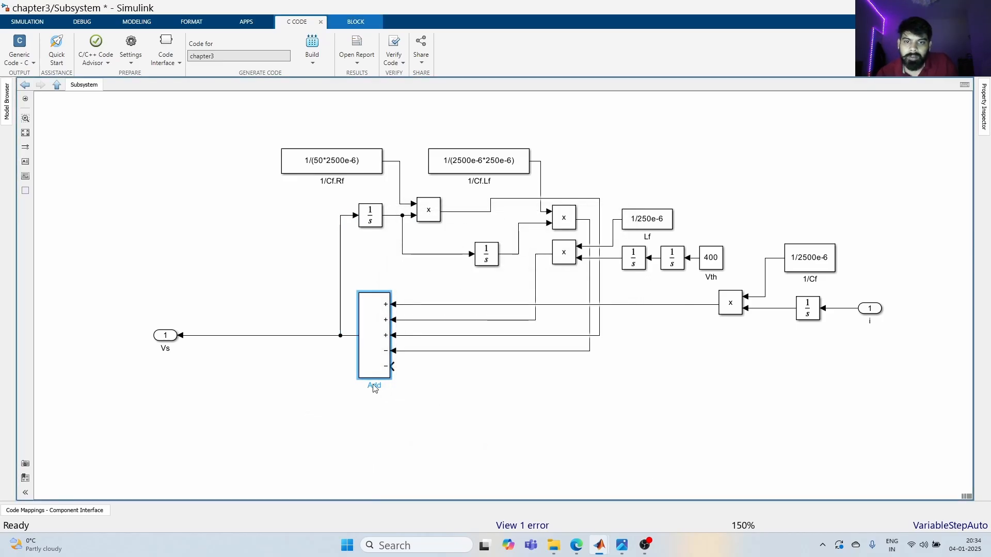
click(374, 388)
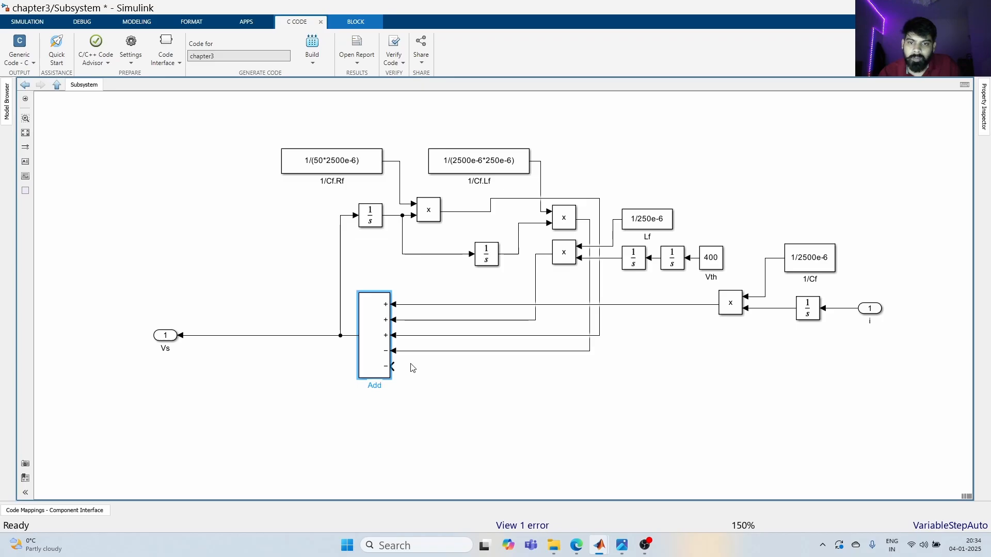
click(458, 394)
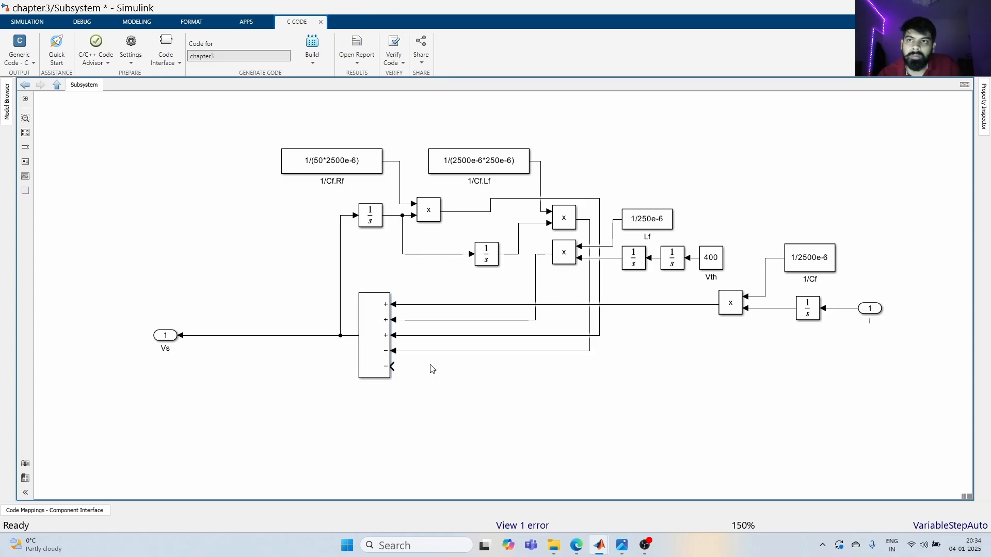
- Check the handwritten Vs derivation and reconnect the 1/Cf.Rf product signal to the Add block's last negative input
scroll(420, 409, up, 2)
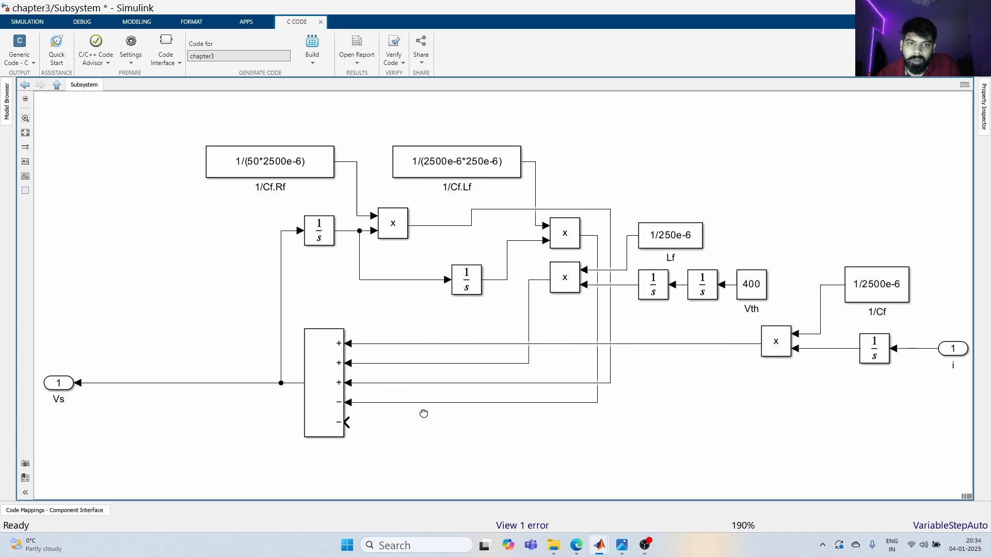
drag(424, 414, 436, 397)
click(623, 545)
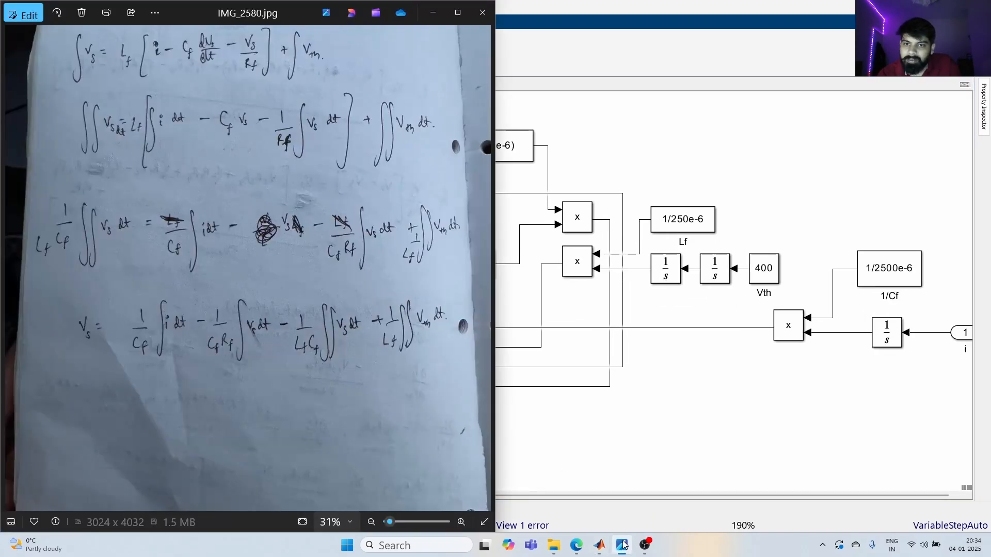
click(623, 545)
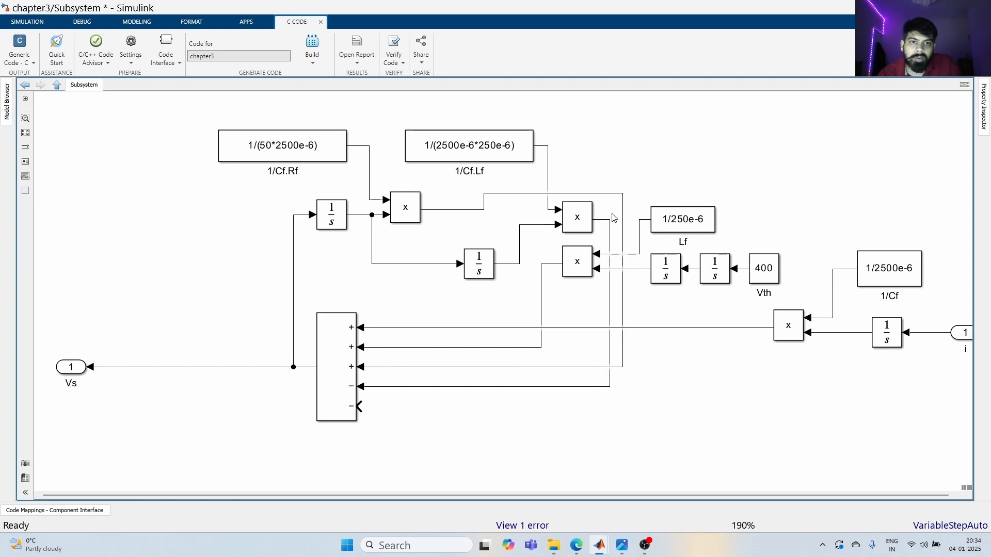
click(379, 368)
drag(362, 369, 361, 406)
click(404, 417)
click(353, 372)
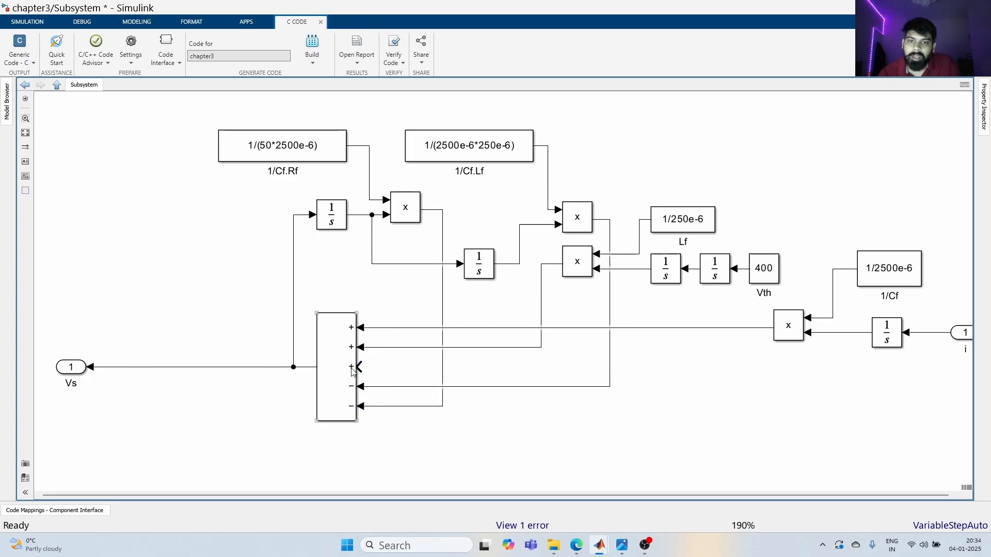
- Add a Constant block with value 400, flip it, and connect it to the Add block's third positive input
double_click(417, 372)
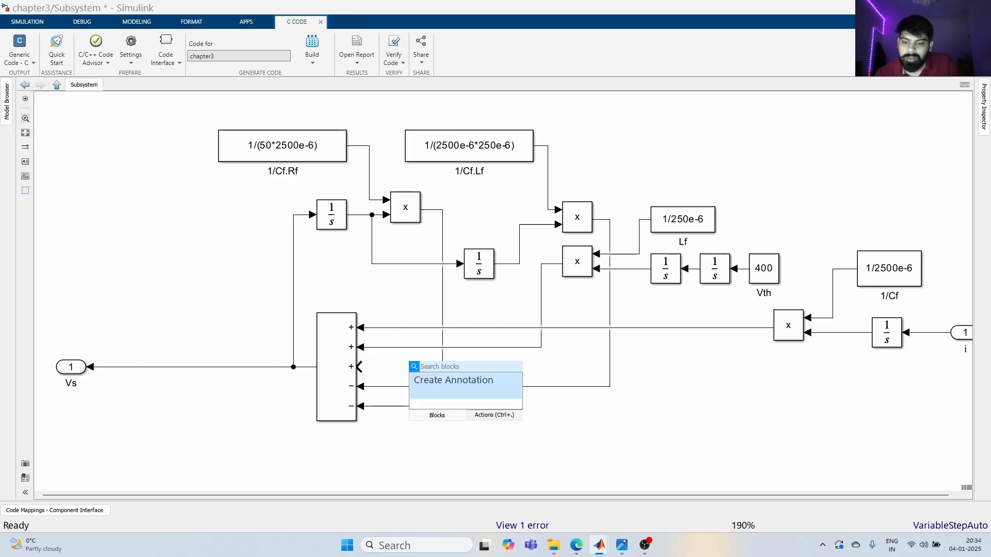
text(const)
key(Return)
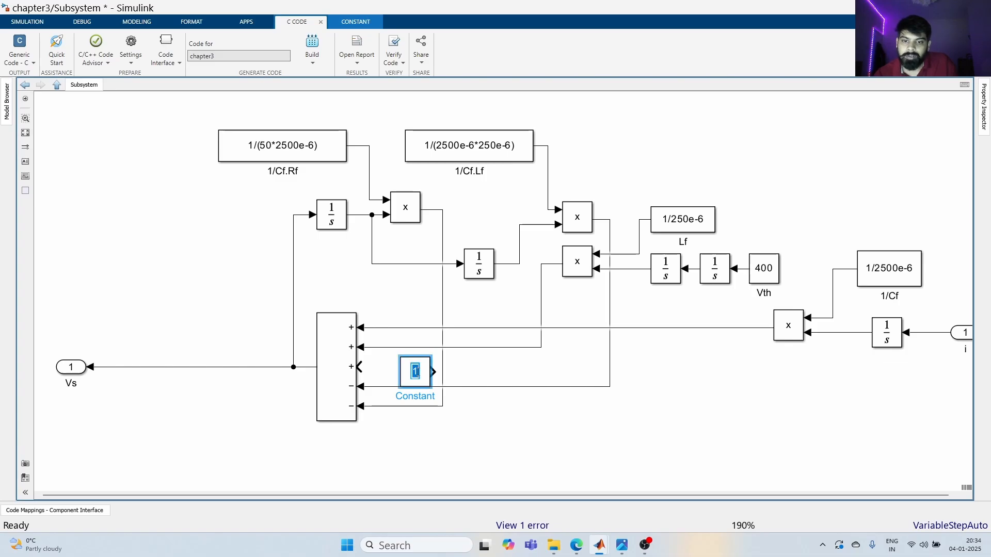
text(400)
key(Return)
key(ctrl+i)
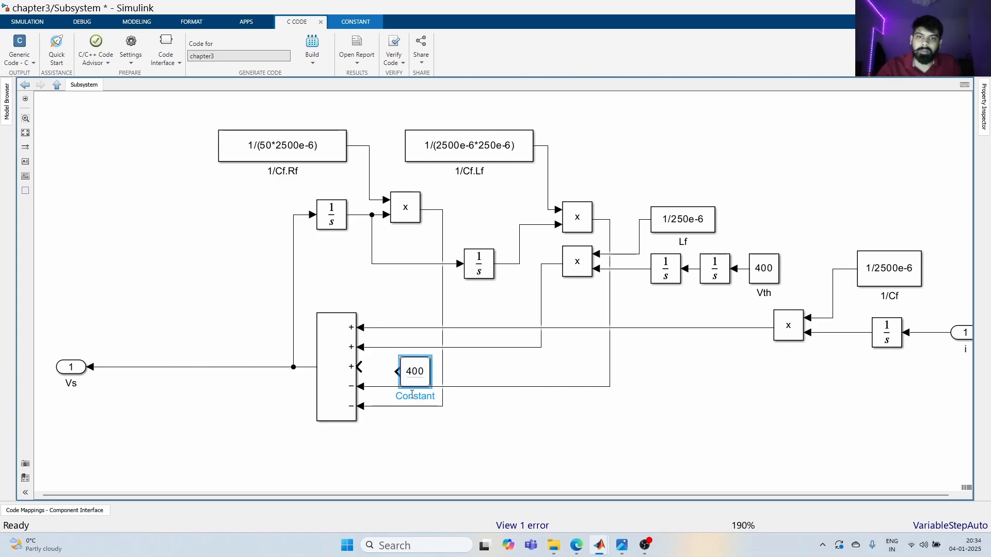
drag(424, 377, 413, 372)
click(378, 367)
click(405, 463)
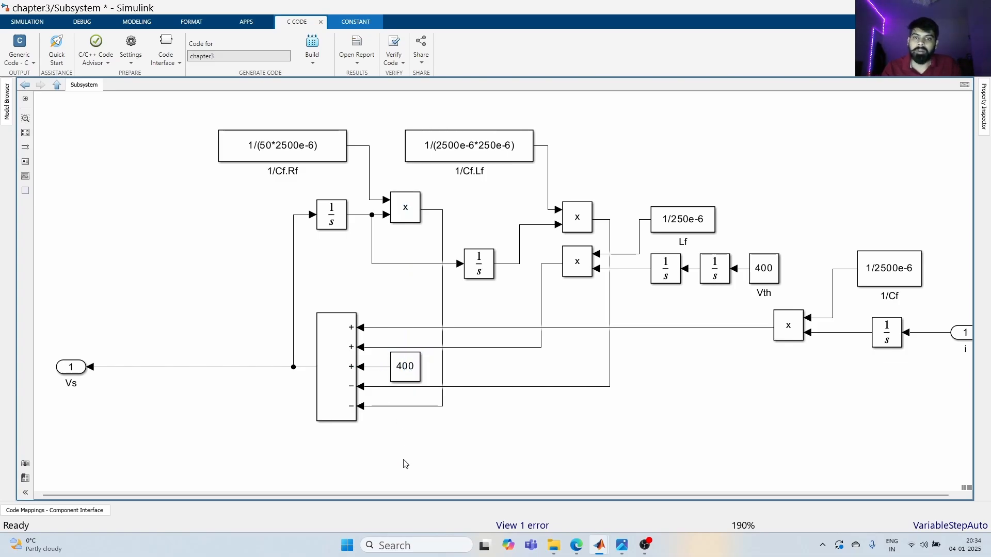
- Return to the top-level model, run the simulation, and view the original converter's waveforms in its main four-plot Scope
click(57, 85)
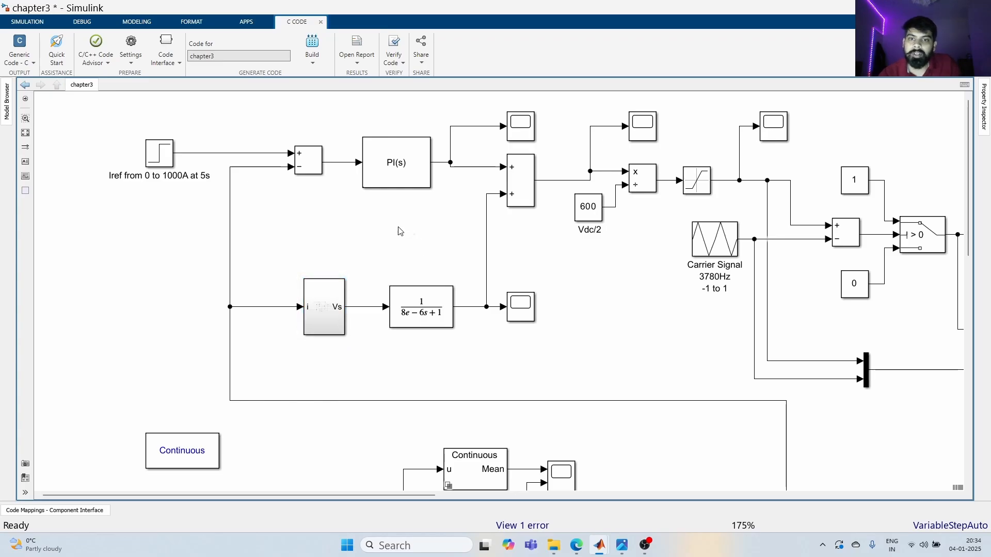
click(369, 52)
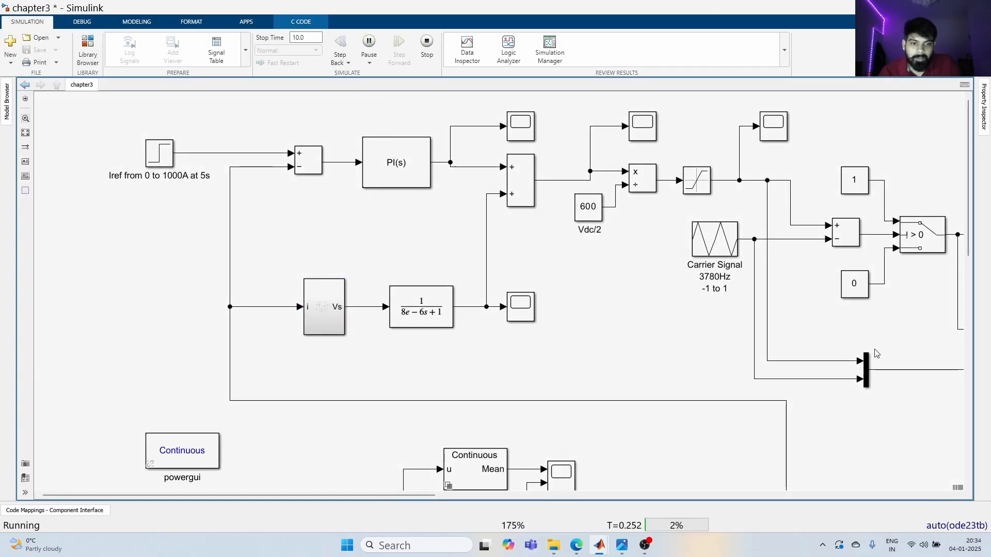
scroll(545, 331, down, 5)
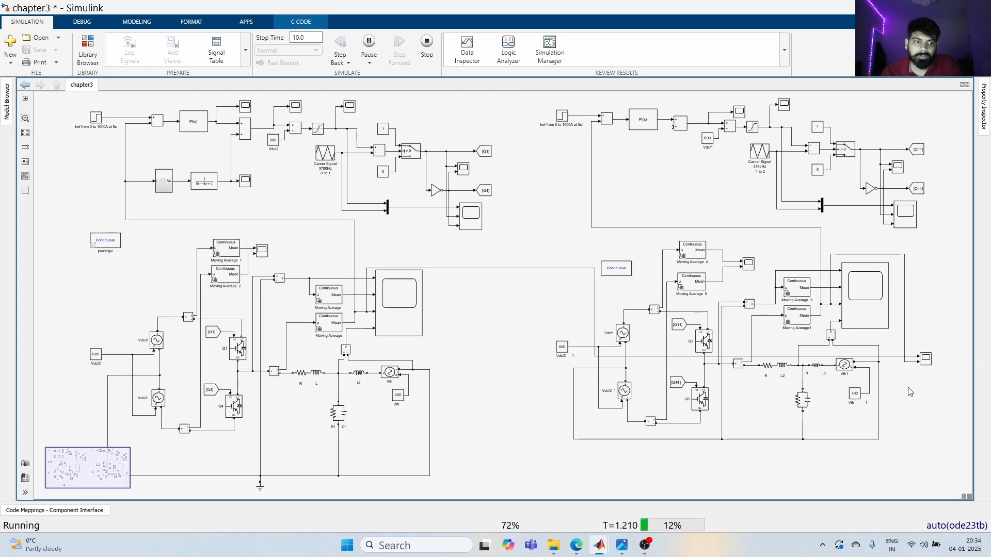
click(406, 318)
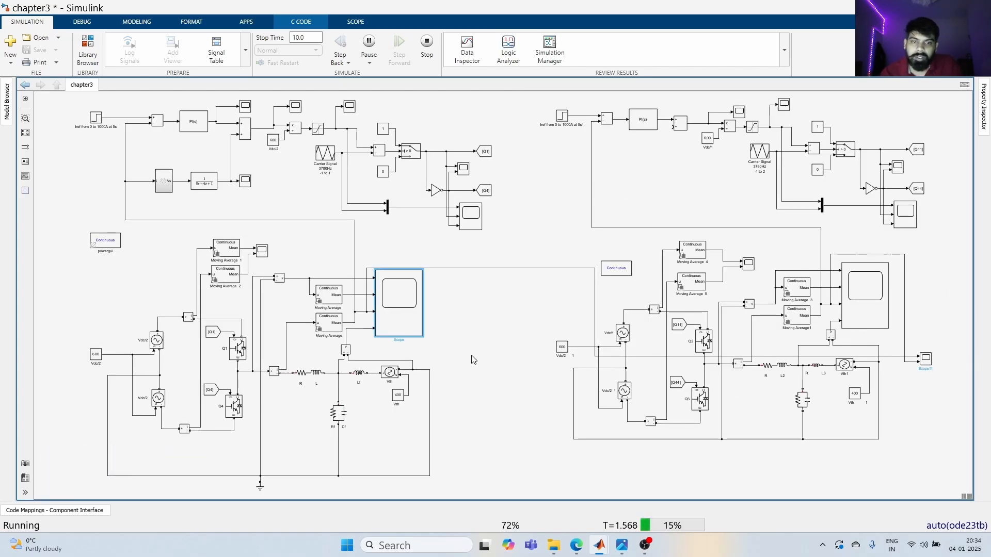
double_click(416, 318)
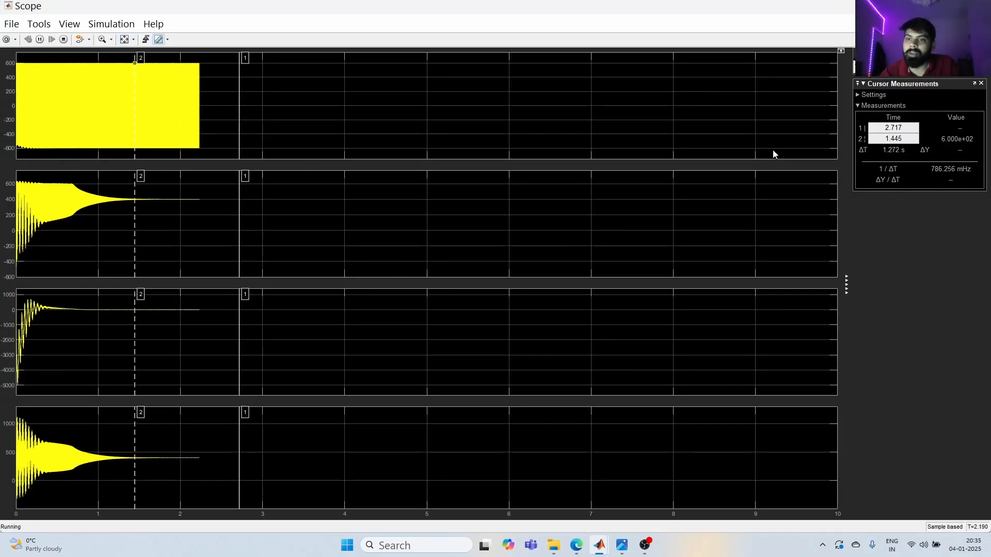
- Close the Scope, stop the simulation, and reopen the original converter's Vs feed-forward subsystem
click(978, 6)
click(426, 44)
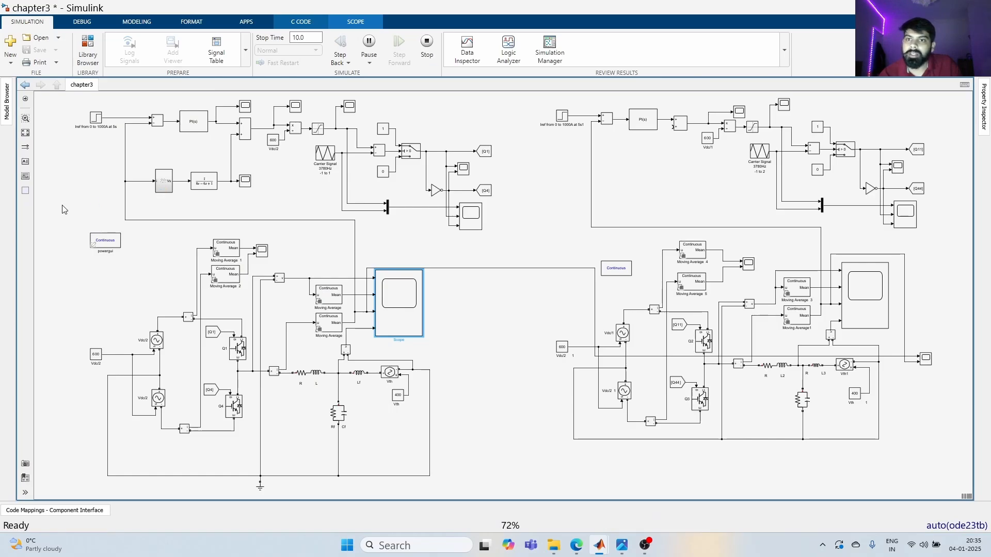
scroll(177, 318, up, 4)
drag(177, 318, 177, 389)
double_click(300, 445)
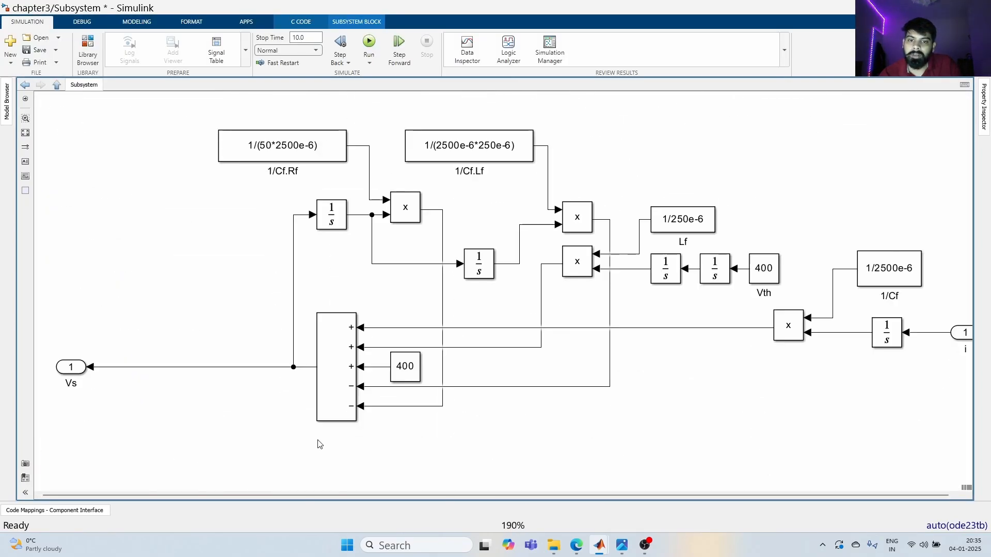
- Undo the 400 Constant block's connection and setup in the Vs subsystem and delete the remaining Constant block
click(405, 366)
click(430, 366)
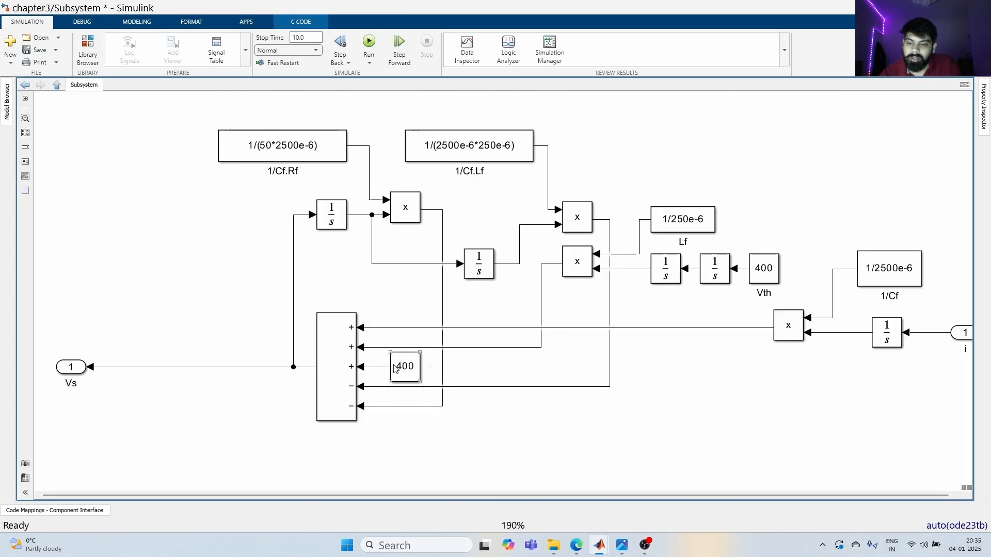
key(ctrl+z)
key(ctrl+z)
key(ctrl+z)
key(ctrl+z)
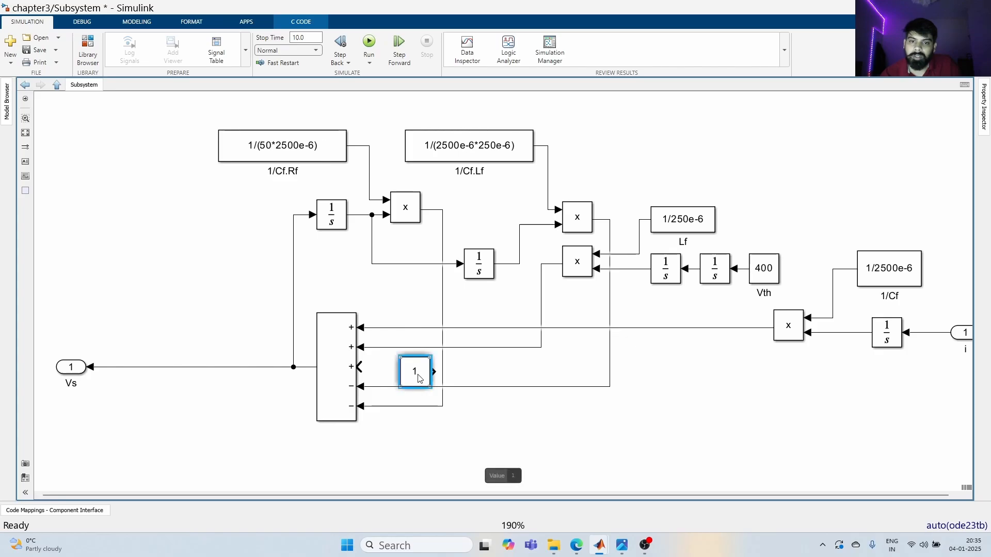
click(418, 373)
key(Delete)
- Set the Add block's list of signs to ++-- and reconnect the 1/Cf.Rf product signal to its first negative input
double_click(355, 371)
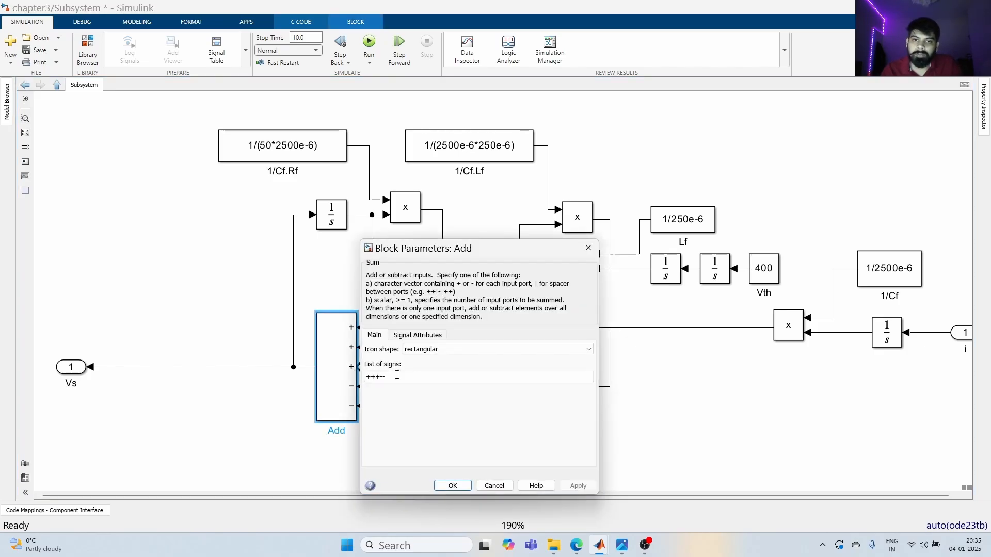
key(BackSpace)
key(Return)
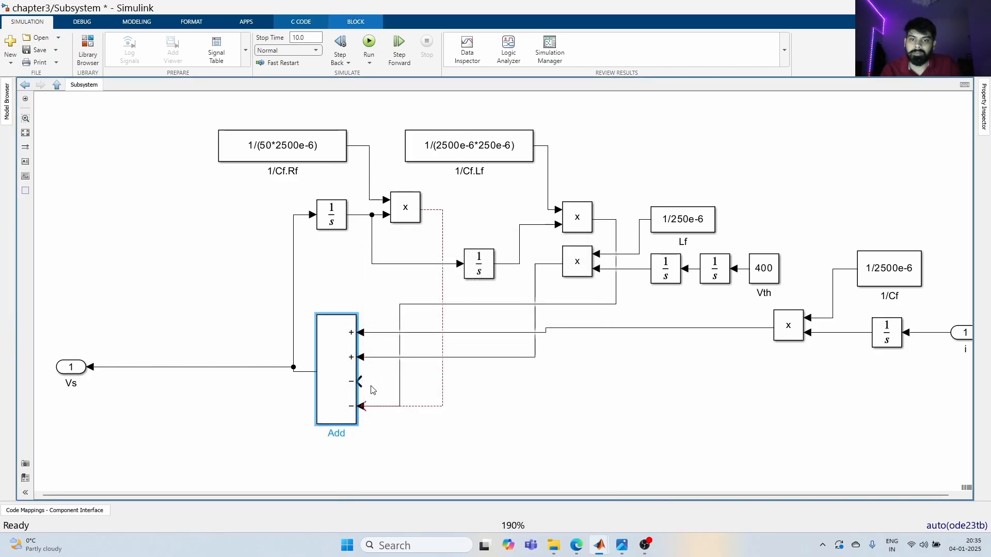
click(378, 394)
drag(364, 406, 360, 382)
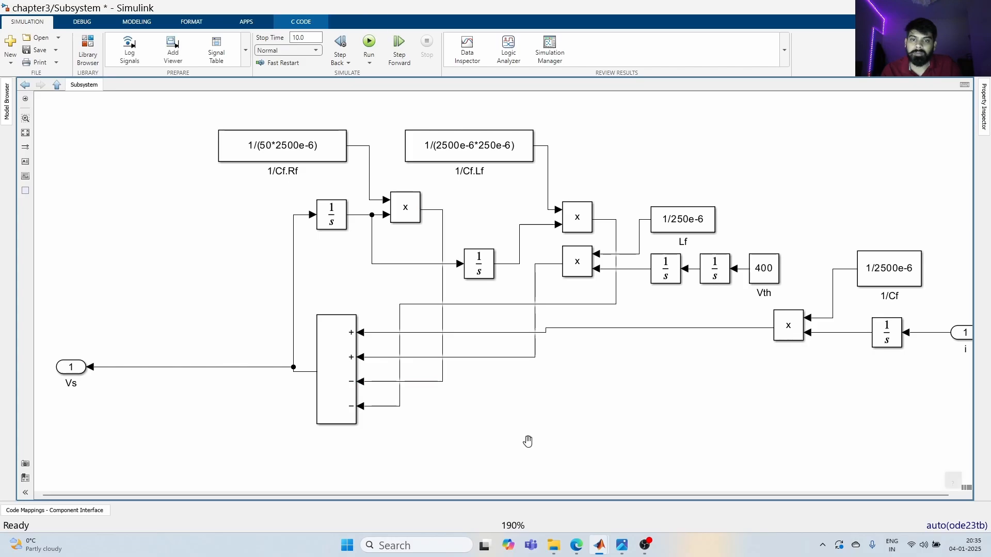
drag(277, 385, 278, 390)
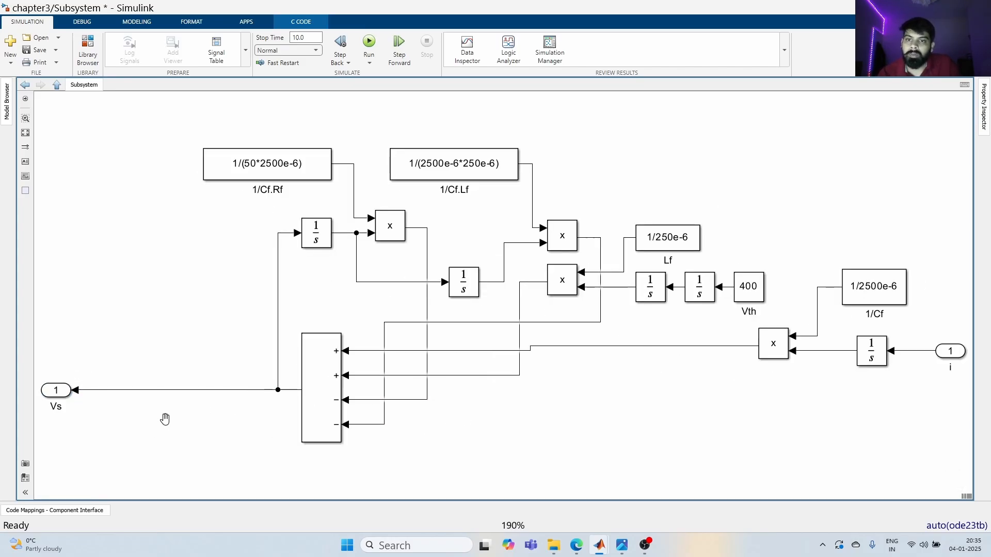
- Return to the top-level model and set the original converter's post-PI sum block signs to +++
click(57, 85)
double_click(467, 338)
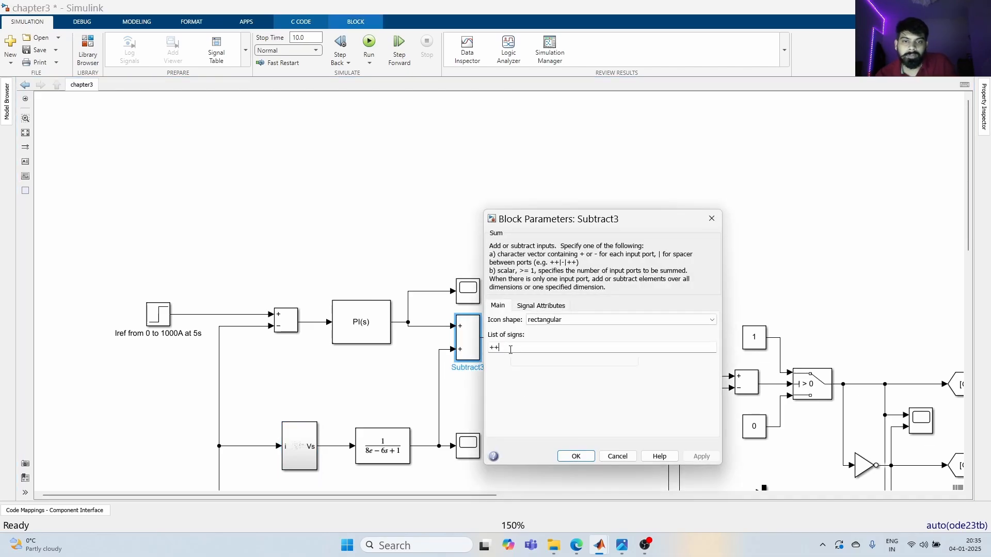
text(+)
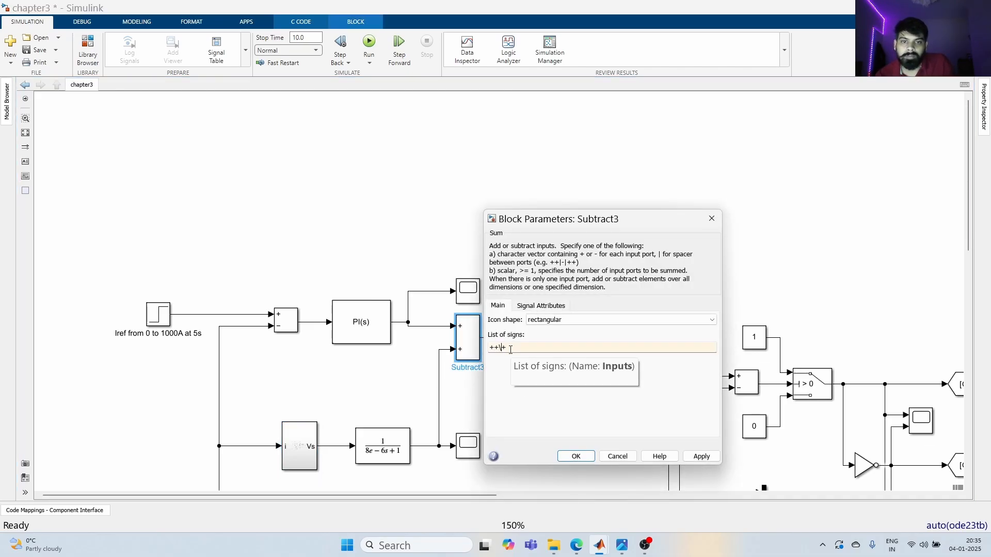
key(Return)
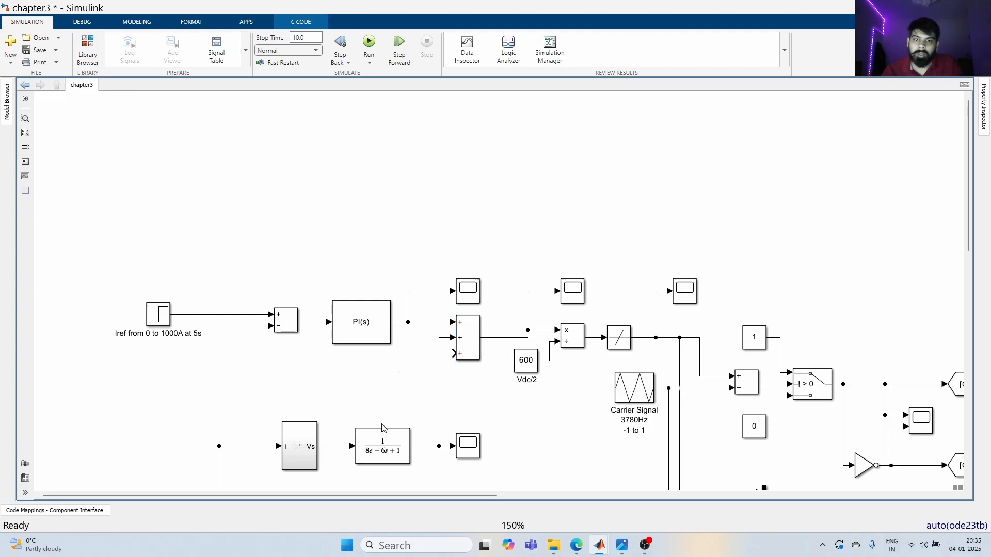
- Copy the 600 Vdc/2 Constant block, set the copy to 400, and connect it to the sum block's third positive input
click(356, 386)
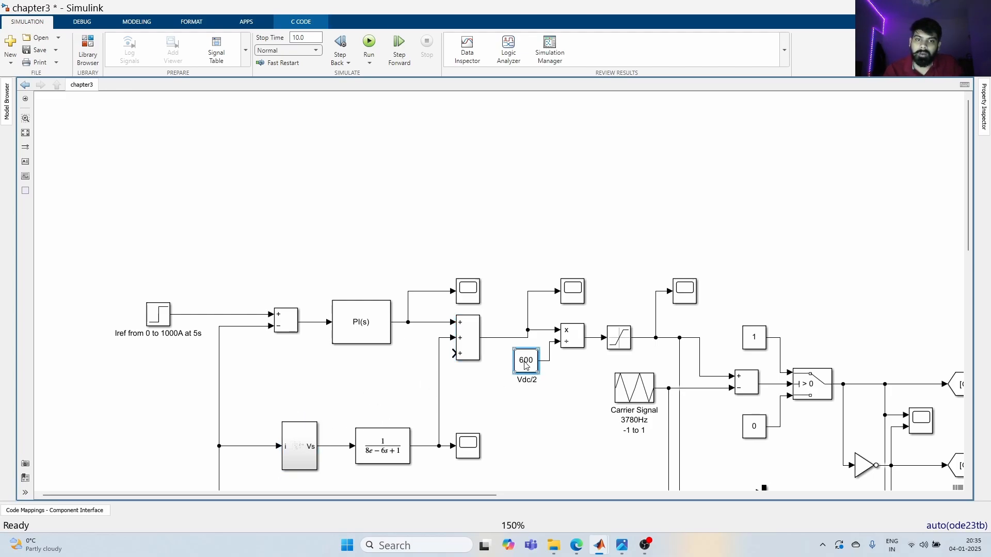
drag(525, 360, 407, 368)
click(386, 384)
text(400)
click(439, 366)
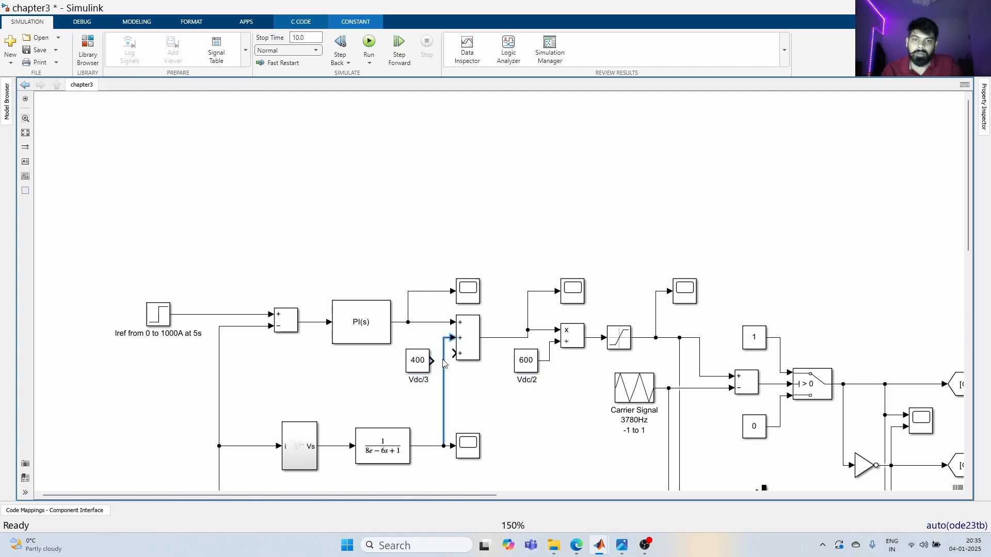
click(442, 365)
- Run the simulation and view the original converter's waveforms in its main four-plot Scope
key(space)
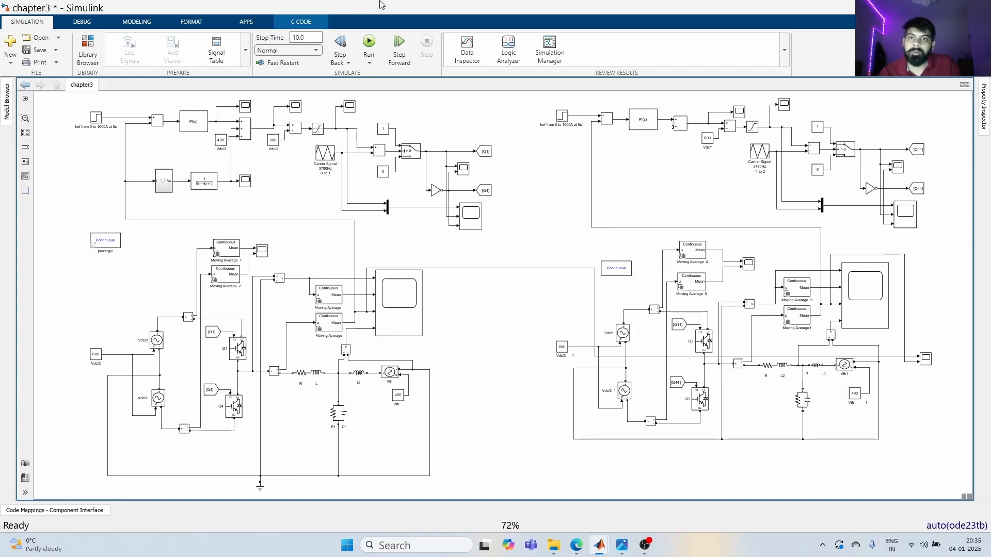
click(369, 44)
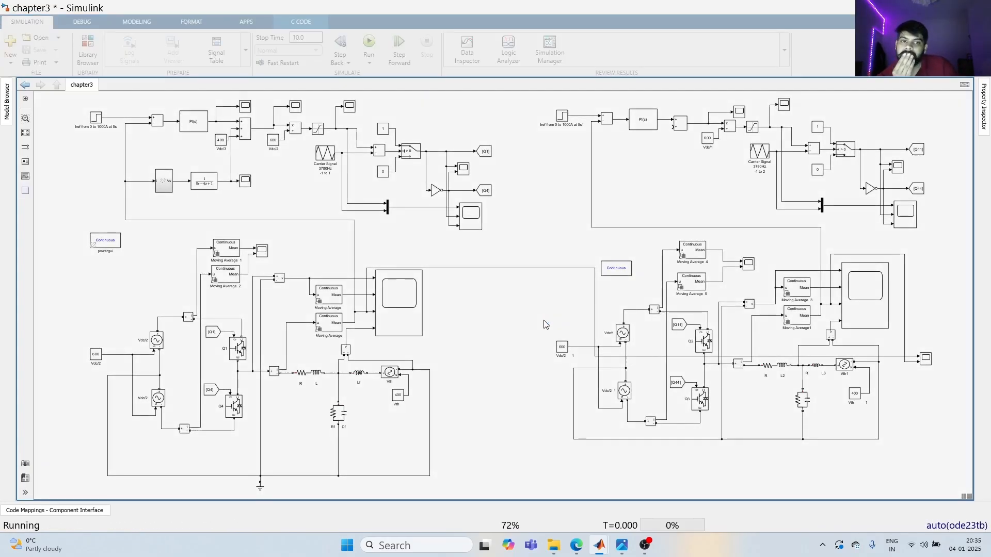
double_click(405, 310)
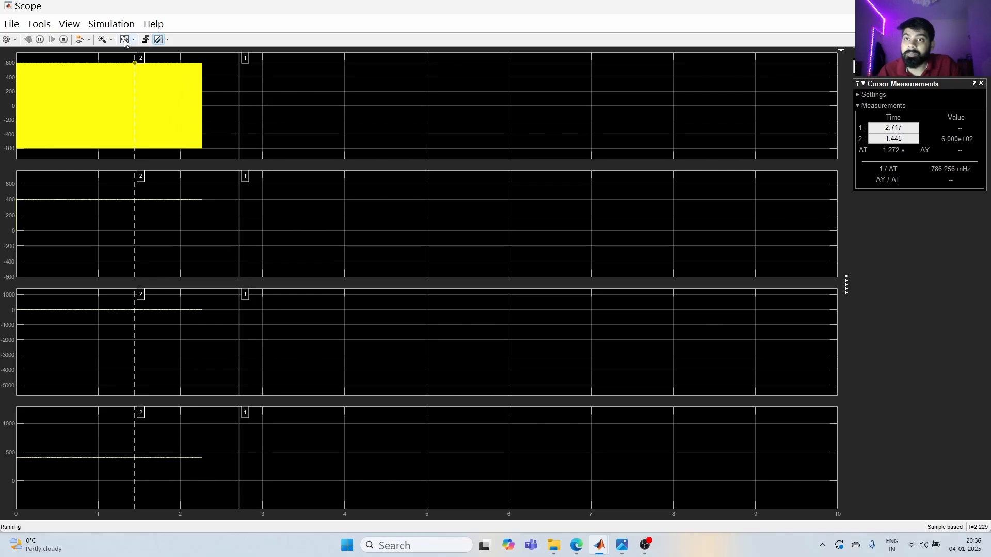
click(929, 6)
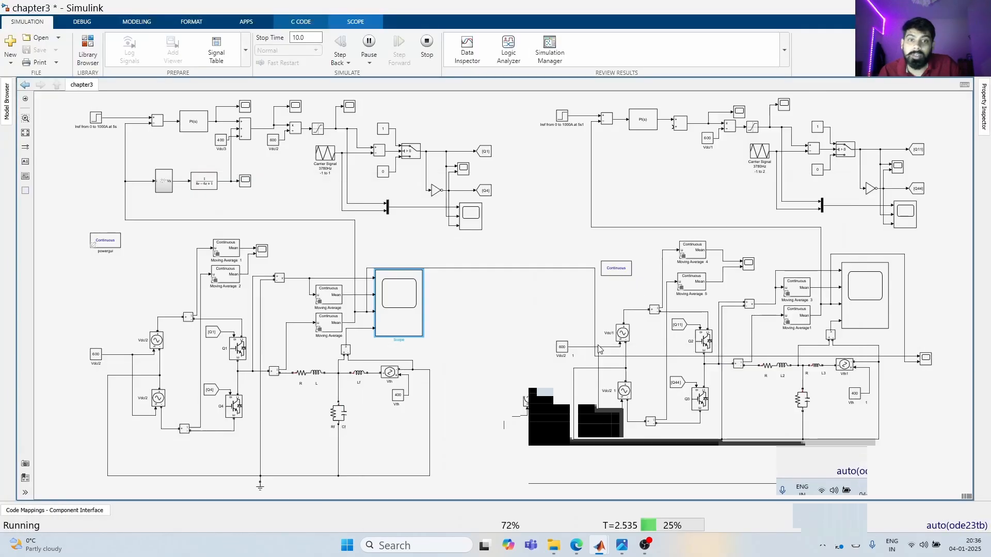
click(567, 327)
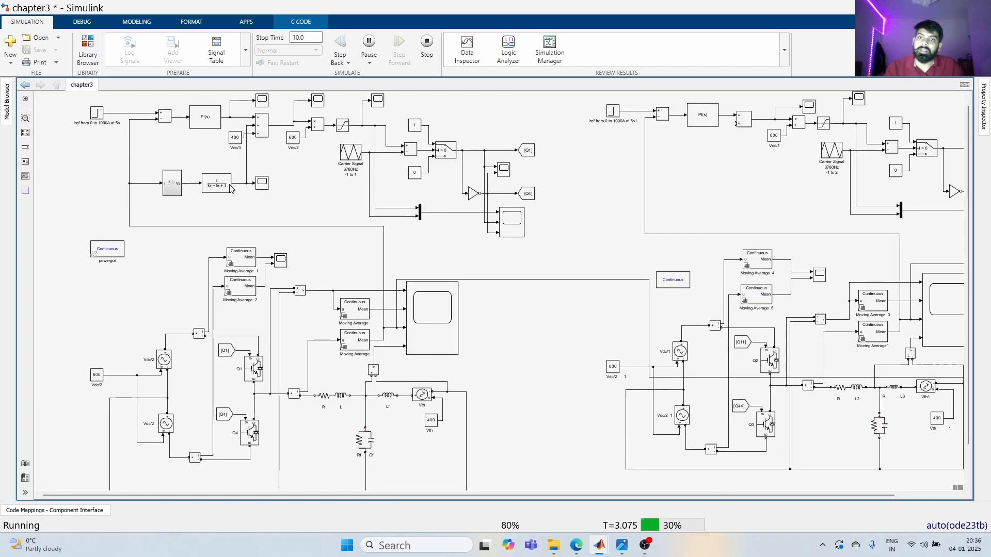
scroll(187, 174, up, 1)
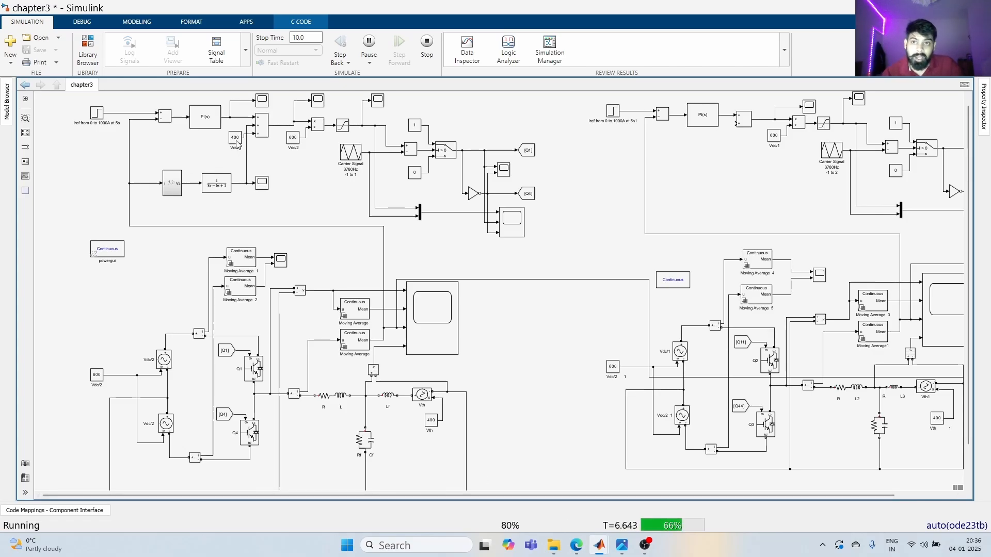
drag(221, 139, 210, 157)
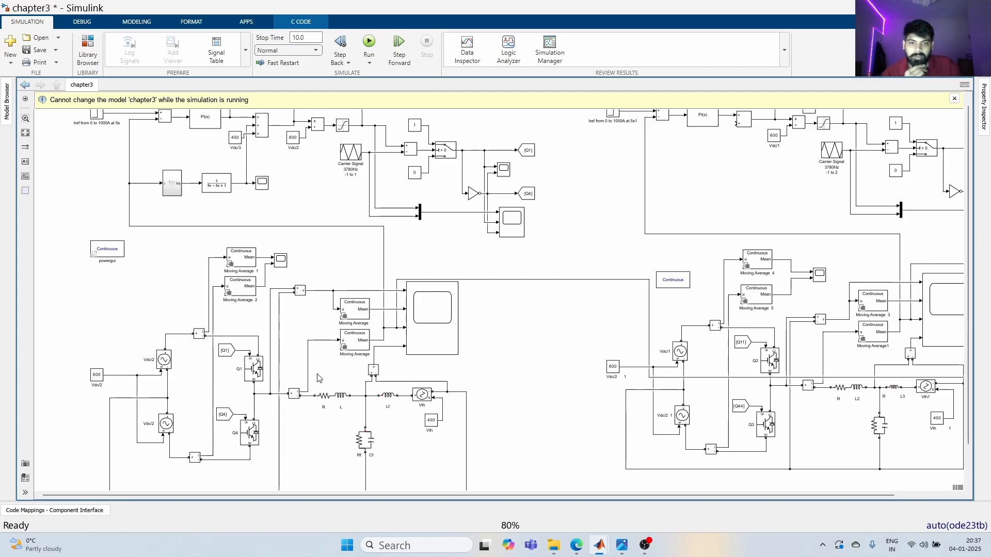
- Bring back the original converter's Scope, autoscale its plots, and zoom in on the current step at 5 s
click(600, 546)
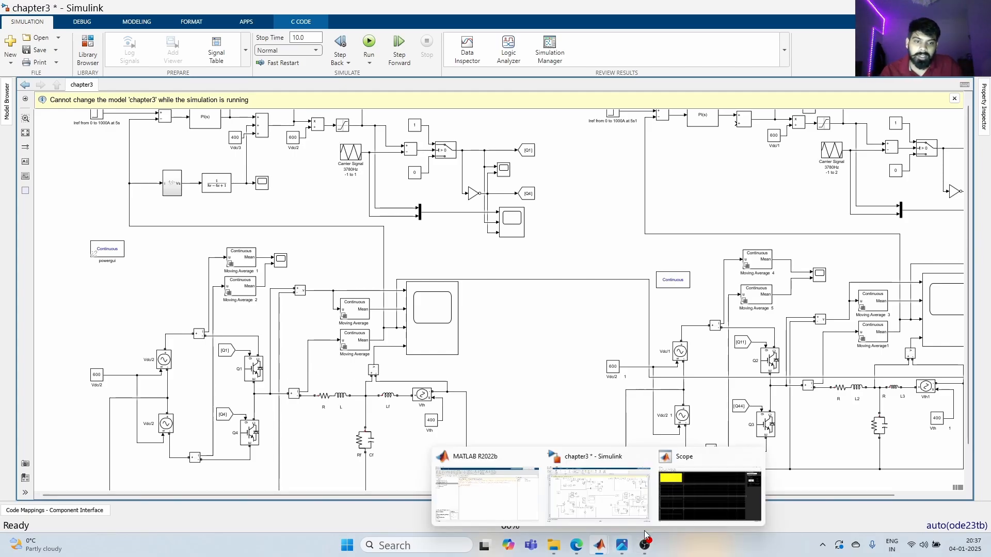
click(710, 514)
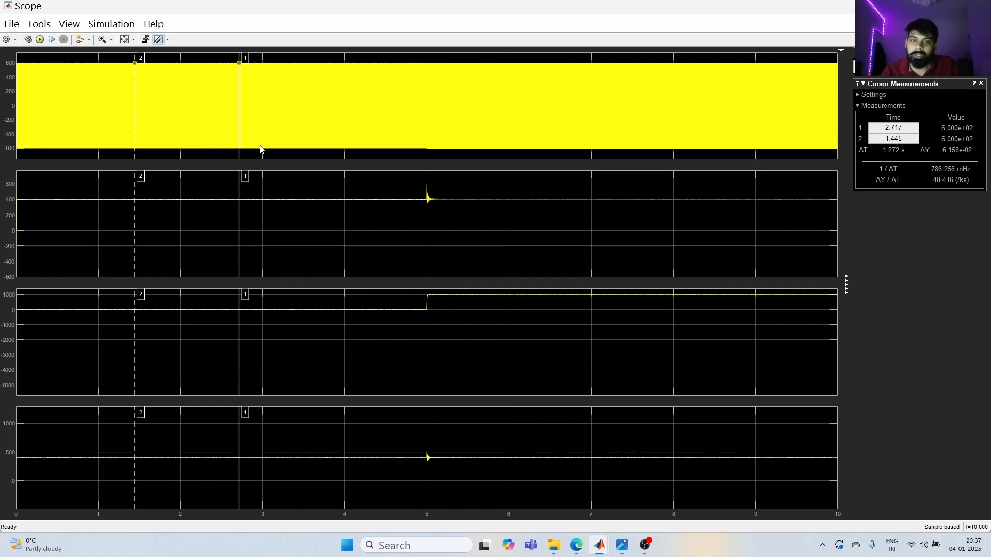
click(122, 29)
click(131, 36)
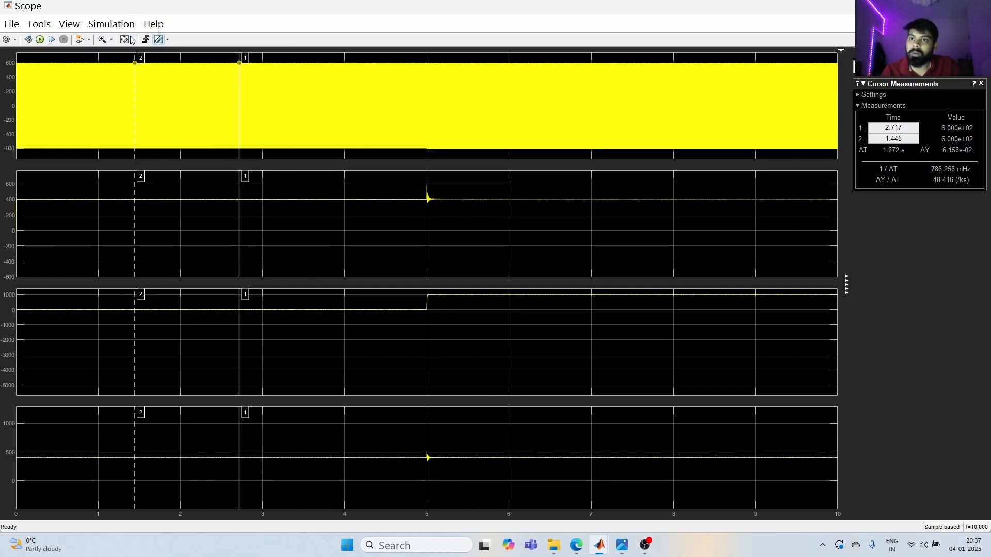
click(125, 41)
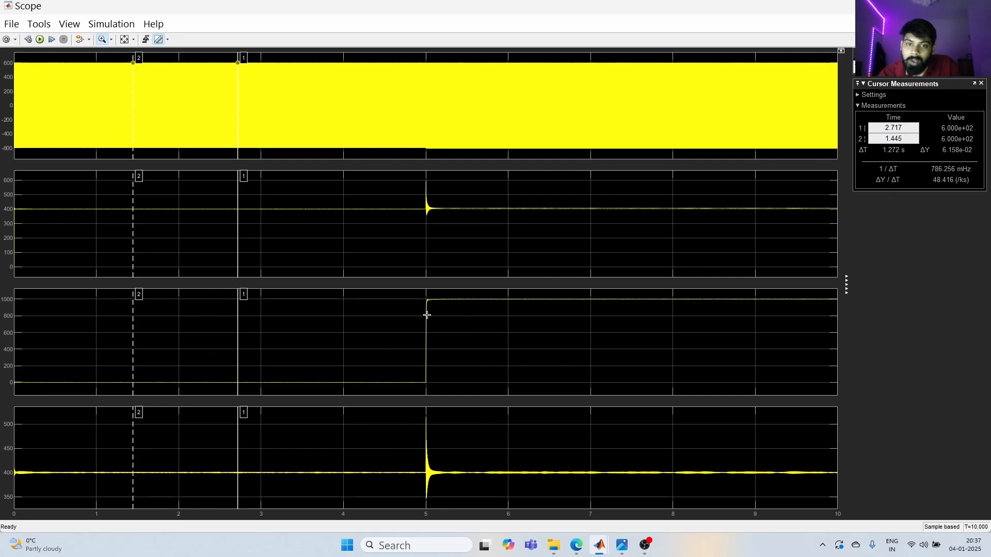
drag(442, 326, 448, 327)
drag(269, 353, 621, 352)
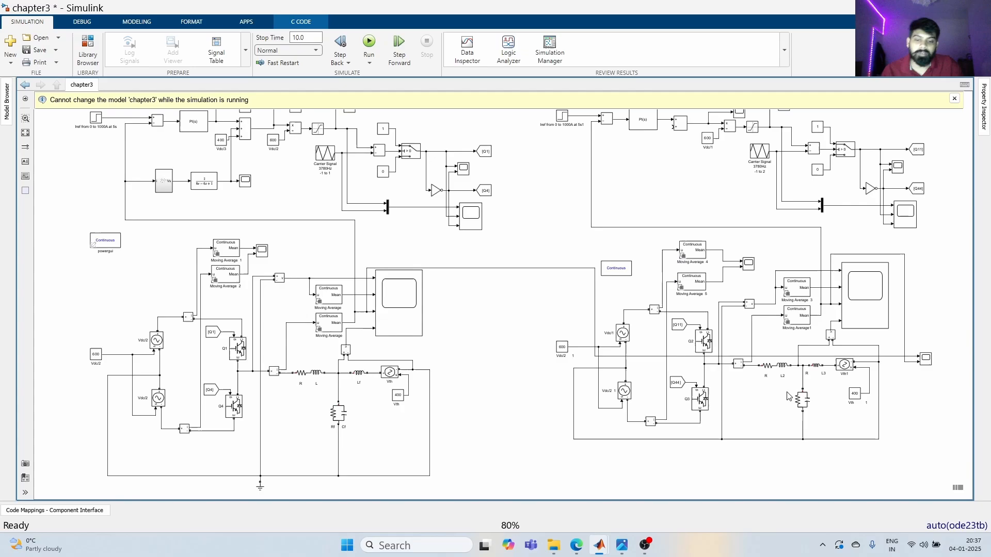
- Open the second converter's four-plot Scope, autoscale it, zoom in around the 5 s step, and close it
click(860, 283)
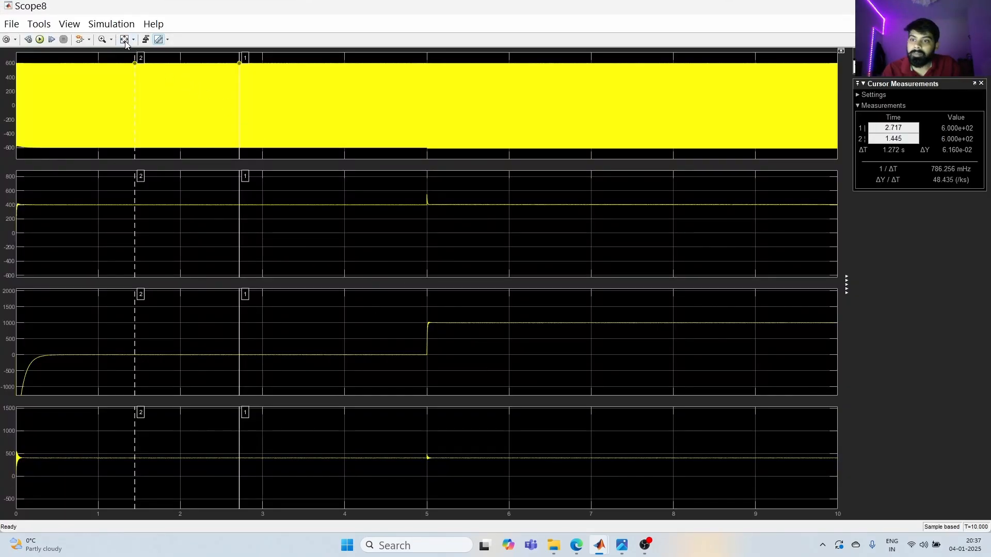
click(126, 43)
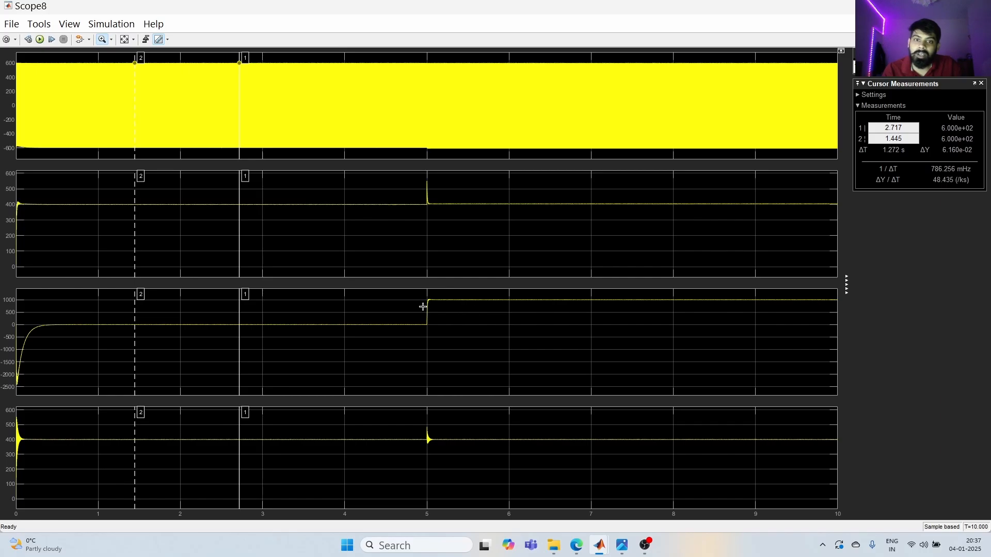
drag(423, 306, 440, 309)
drag(246, 335, 256, 282)
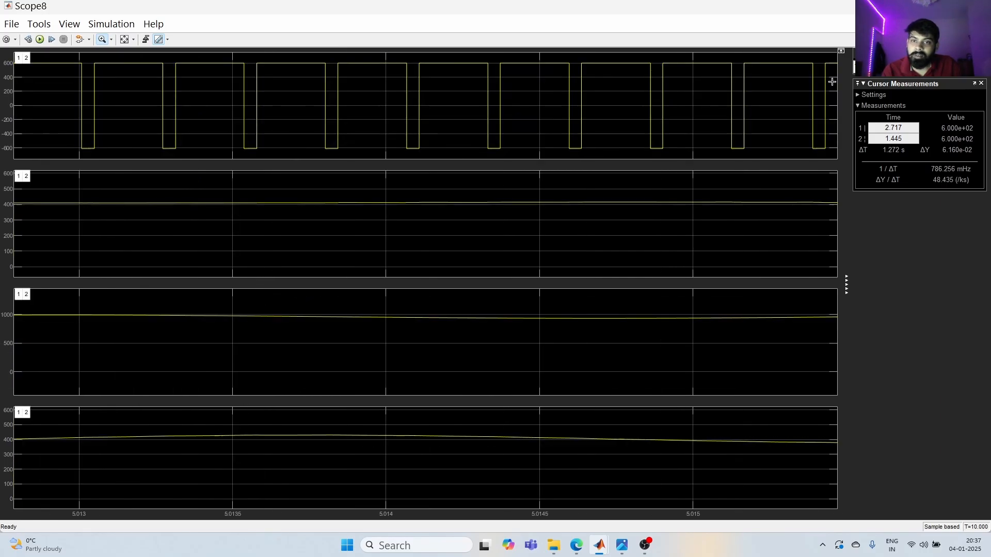
click(978, 6)
- Open the comparison Scope, autoscale it, and zoom in around 5 s to compare both converters' current responses
double_click(927, 358)
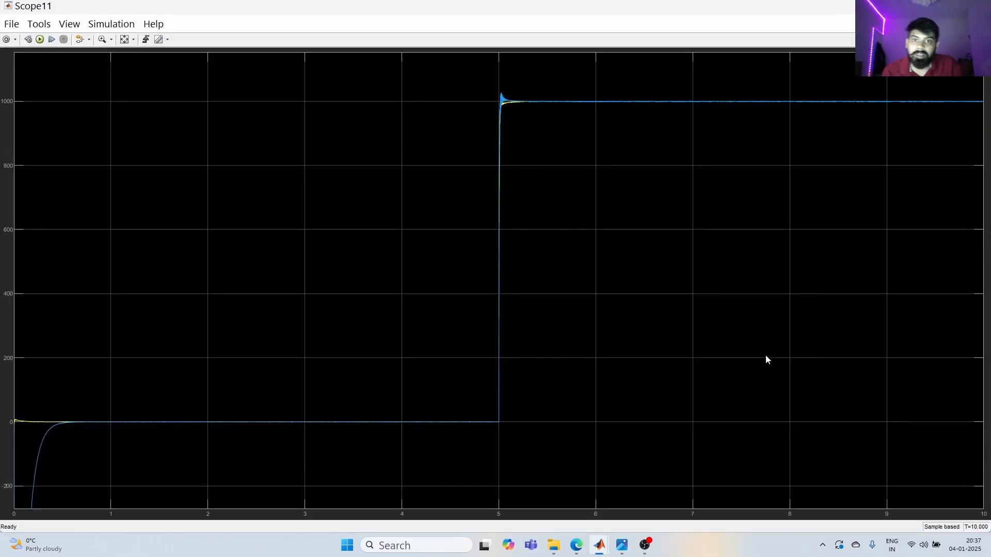
click(128, 40)
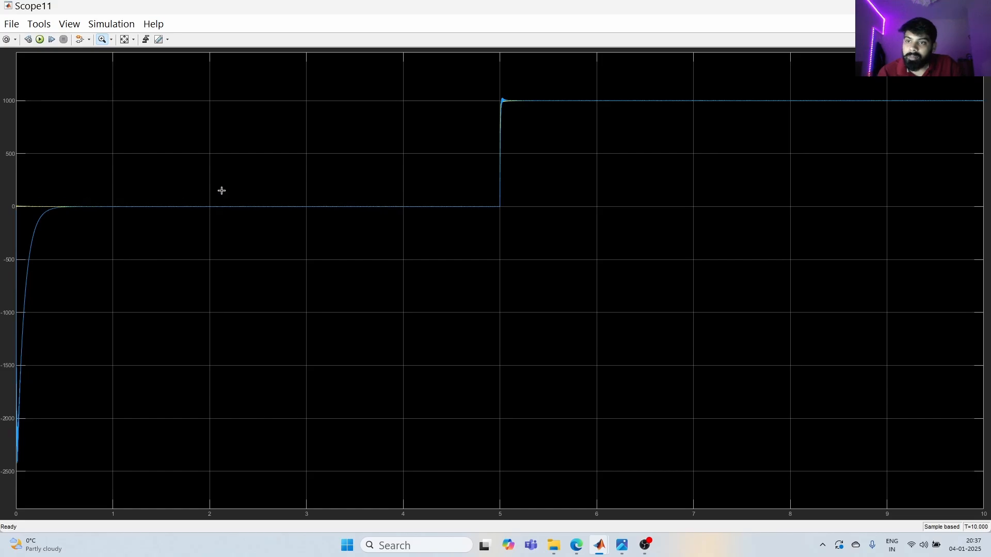
drag(558, 85, 453, 231)
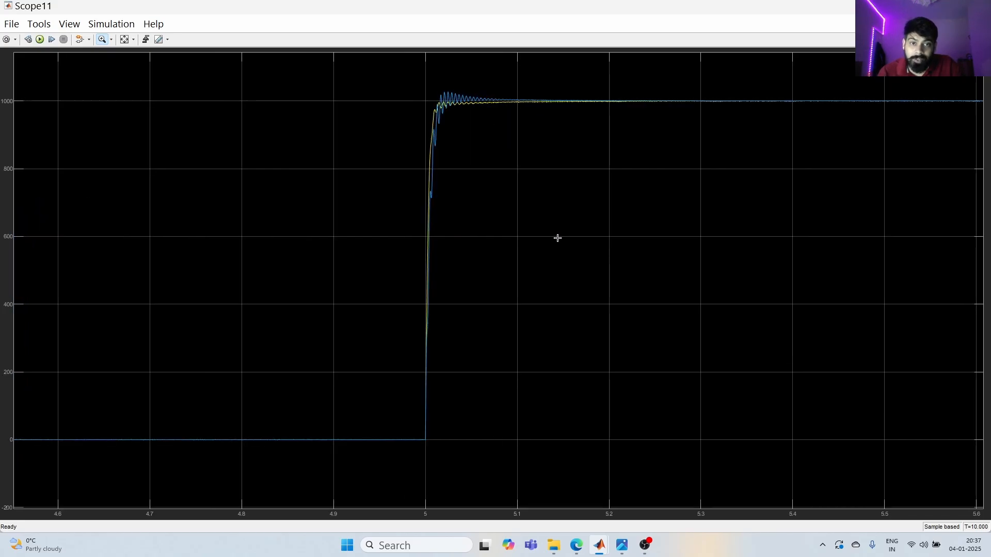
drag(315, 221, 668, 221)
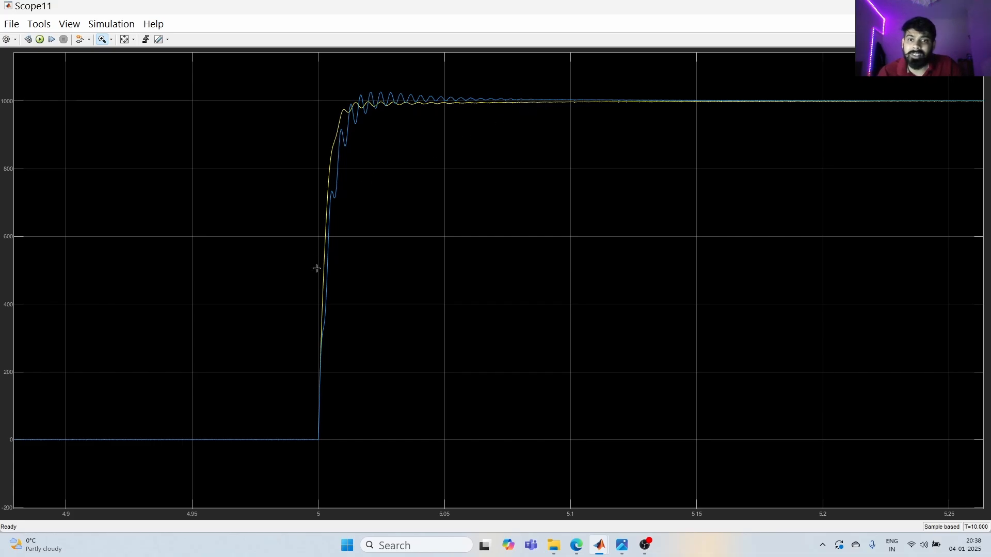
drag(248, 326, 712, 327)
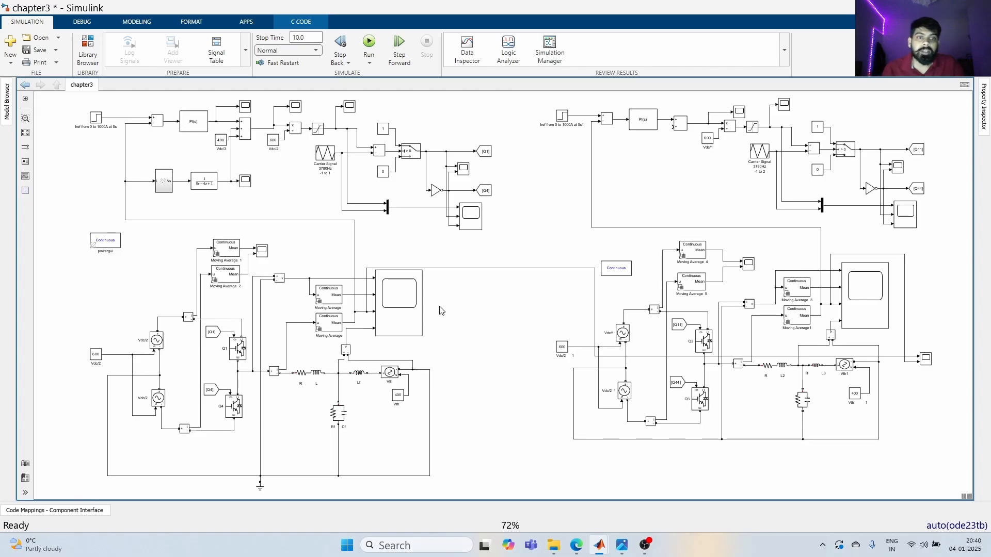
- Switch to the textbook PDF and review Figure 3.12, Example 3.3's text on feed-forward and damping, and Section 3.4.3
click(576, 546)
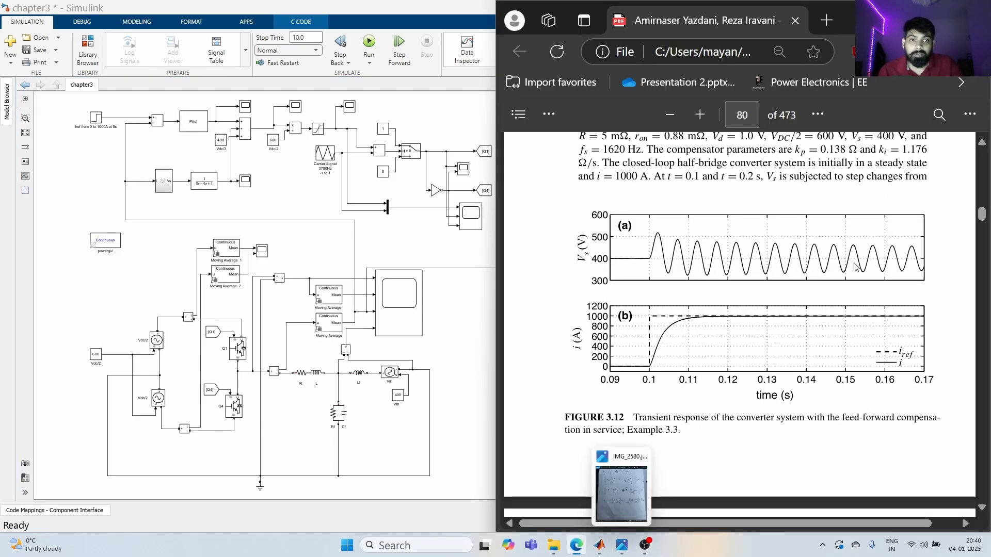
scroll(787, 304, up, 5)
scroll(817, 348, up, 6)
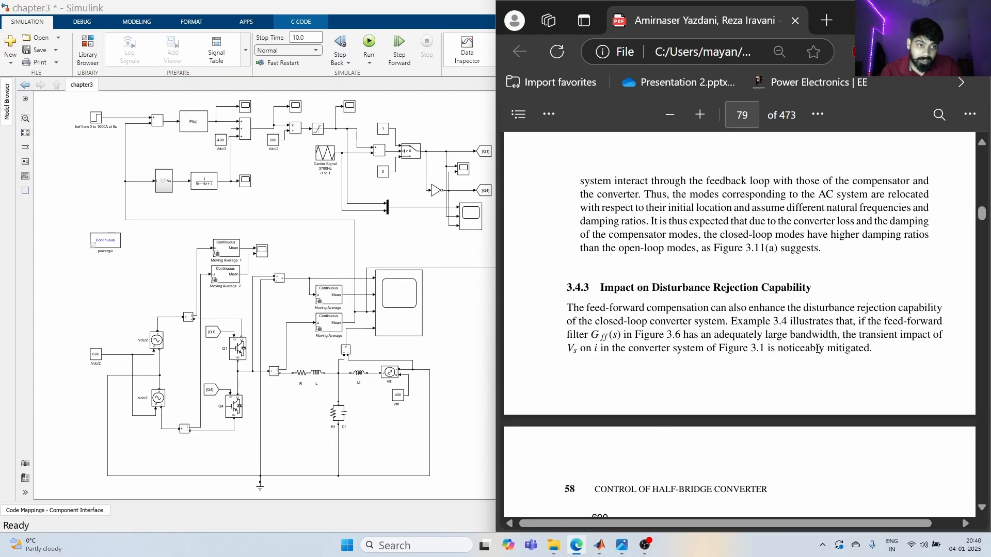
scroll(776, 343, up, 15)
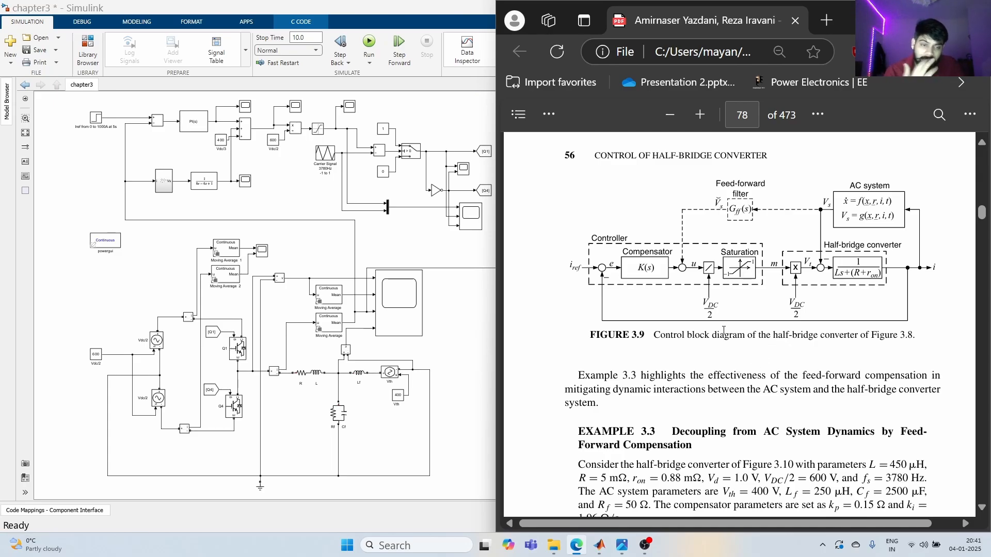
scroll(717, 346, down, 5)
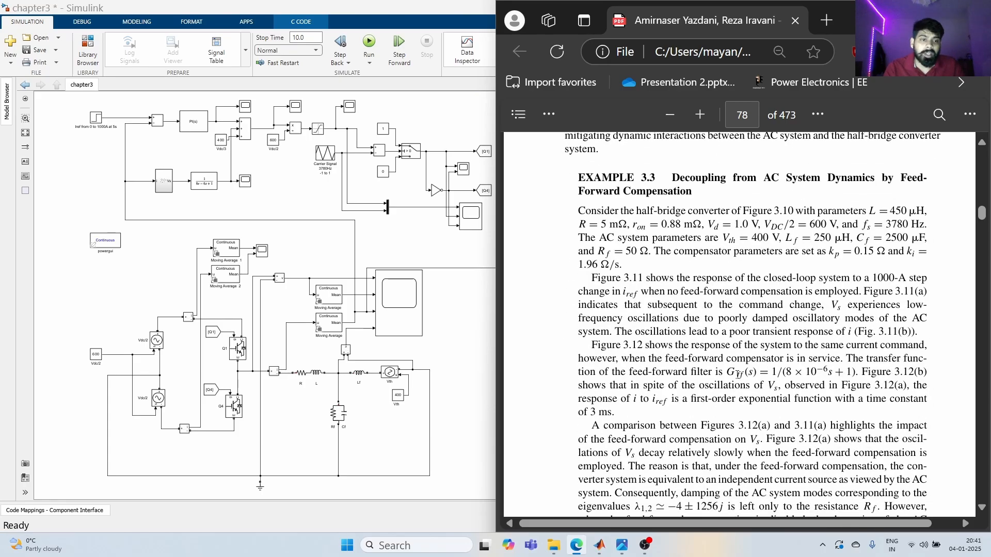
scroll(735, 371, down, 1)
scroll(736, 370, down, 10)
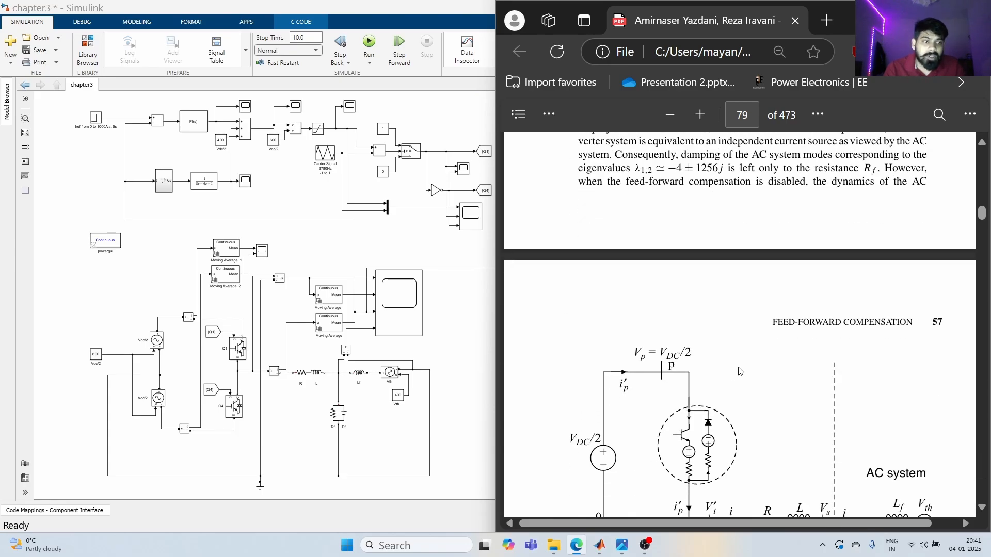
scroll(749, 369, down, 3)
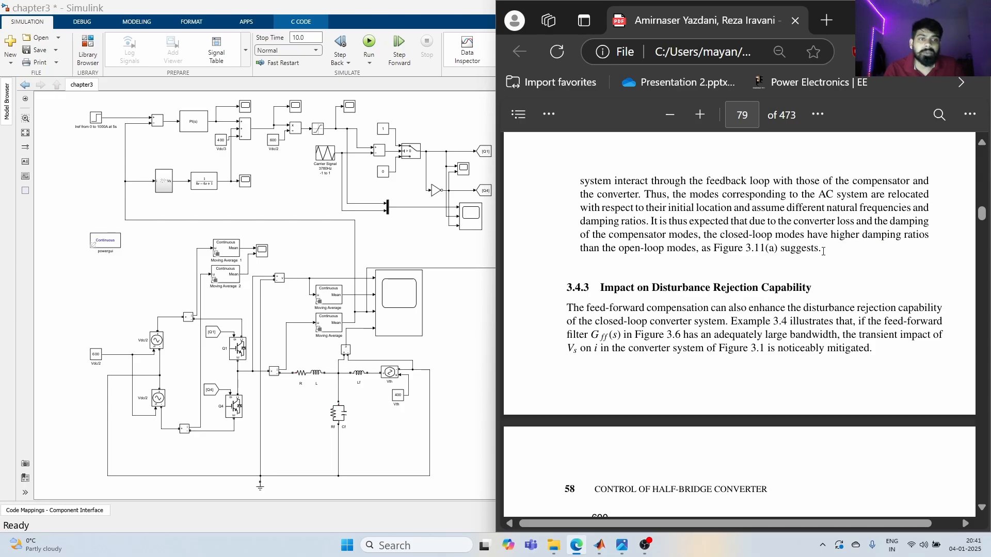
scroll(837, 340, up, 3)
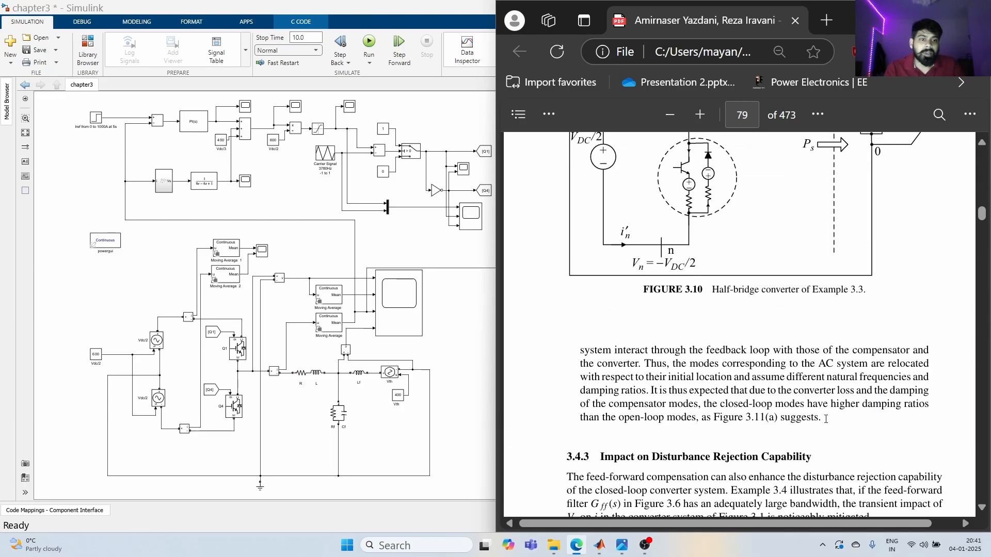